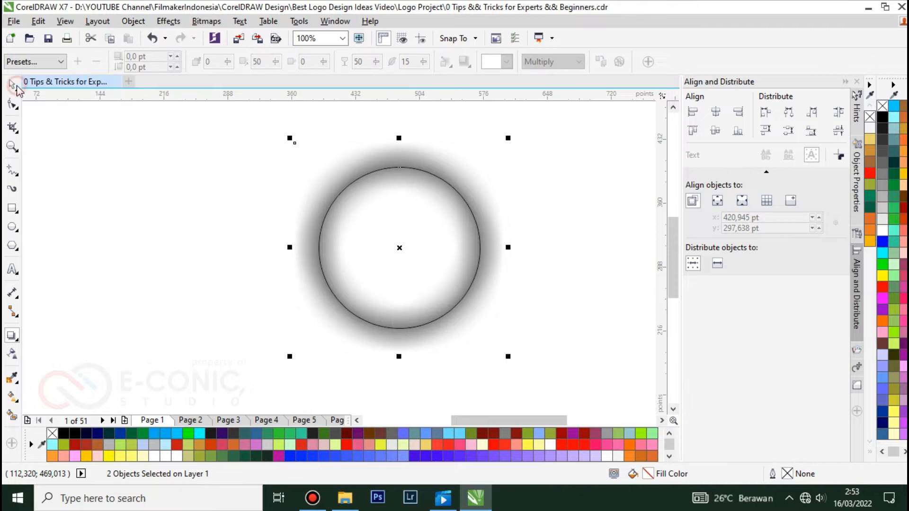
# Center the outlined circle and the blurred shadow ring together on the page
pyautogui.moveTo(351, 162); pyautogui.dragTo(455, 162)
pyautogui.hotkey('ctrl', 'z')
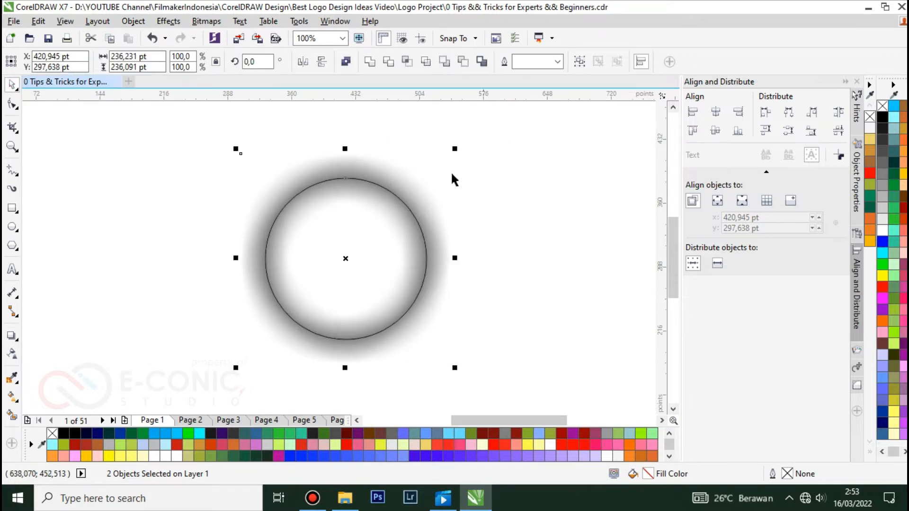
pyautogui.click(577, 196)
pyautogui.click(394, 215)
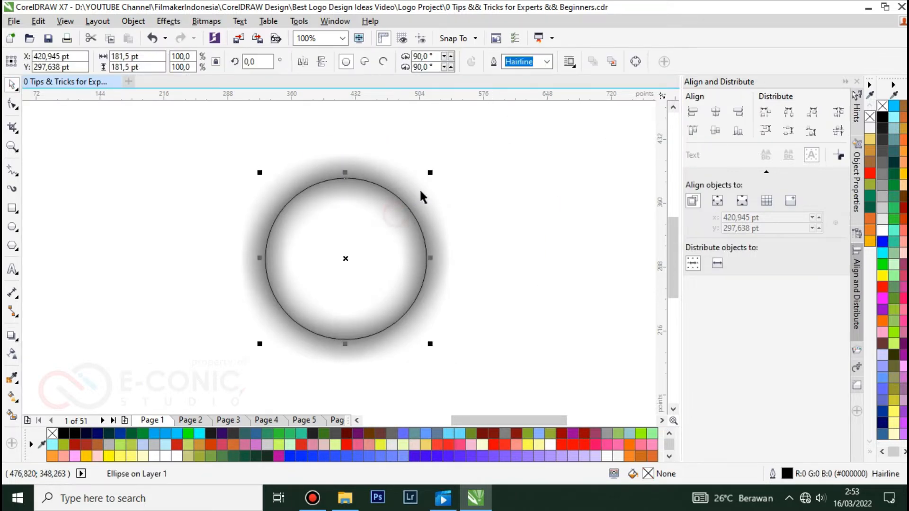
# Place the blurred shadow ring inside the outlined circle as a PowerClip
pyautogui.moveTo(413, 189); pyautogui.dragTo(503, 187)
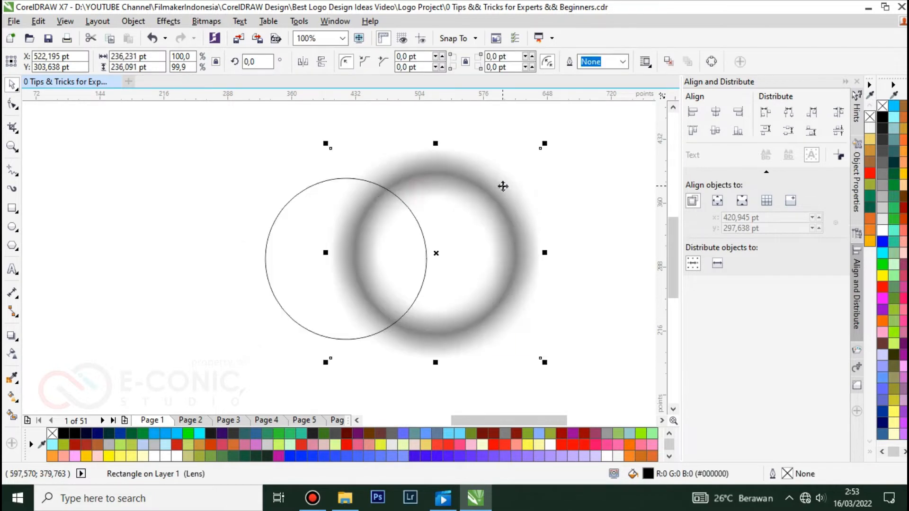
pyautogui.hotkey('ctrl', 'z')
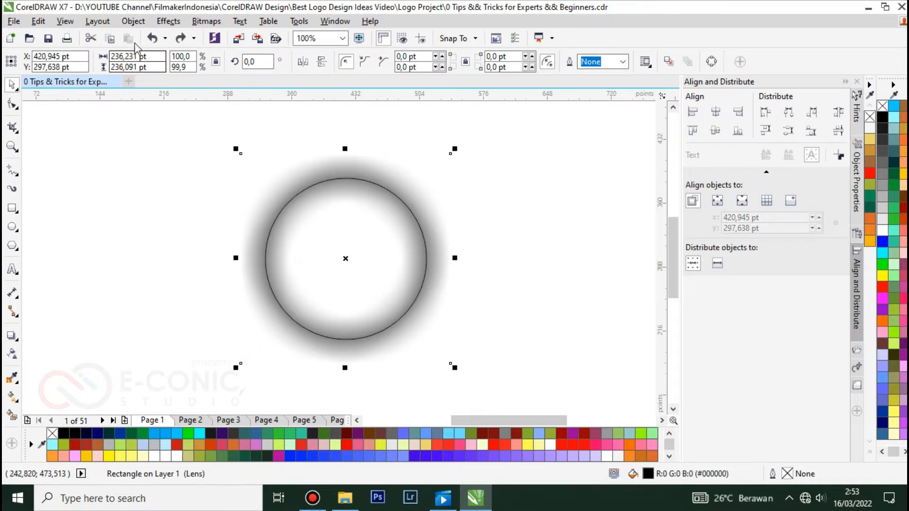
pyautogui.click(133, 21)
pyautogui.moveTo(109, 22)
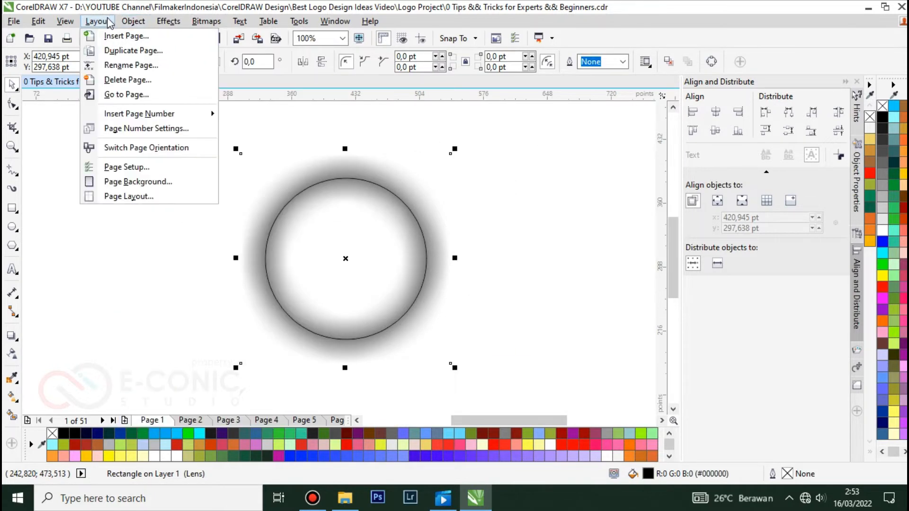
pyautogui.moveTo(242, 141)
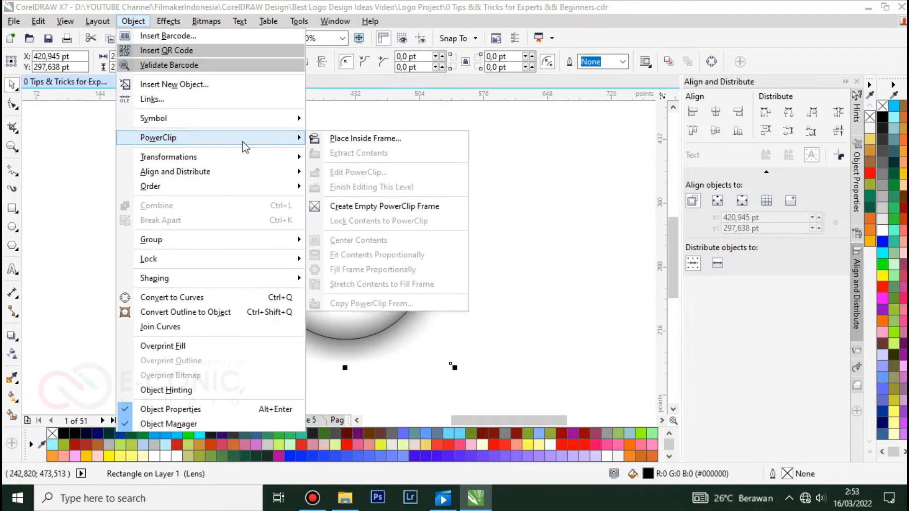
pyautogui.click(356, 141)
pyautogui.click(350, 217)
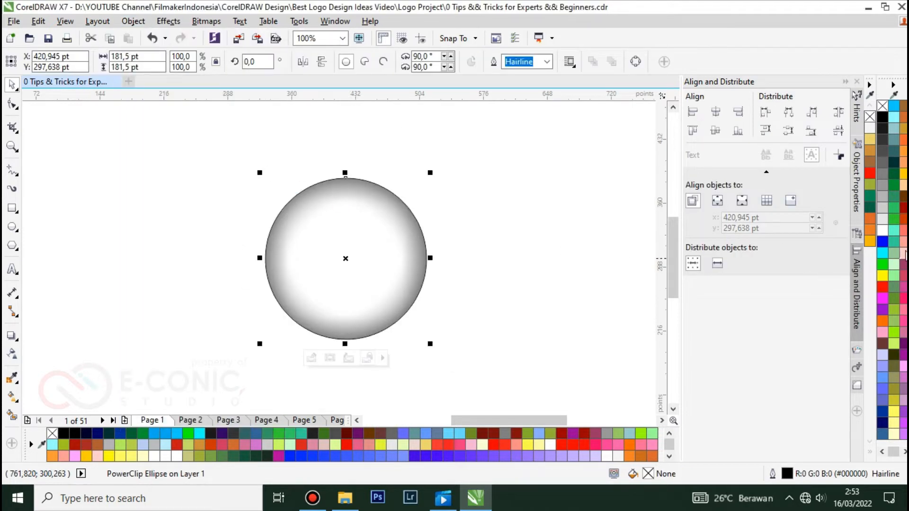
# Fill the PowerClip circle with light grey #E6E6E6 and remove its outline
pyautogui.click(893, 231)
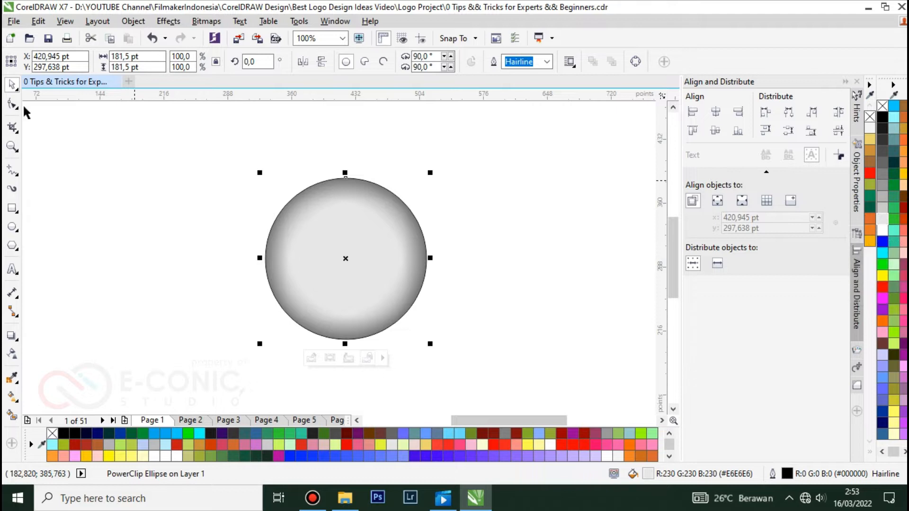
pyautogui.click(106, 197)
pyautogui.click(275, 261)
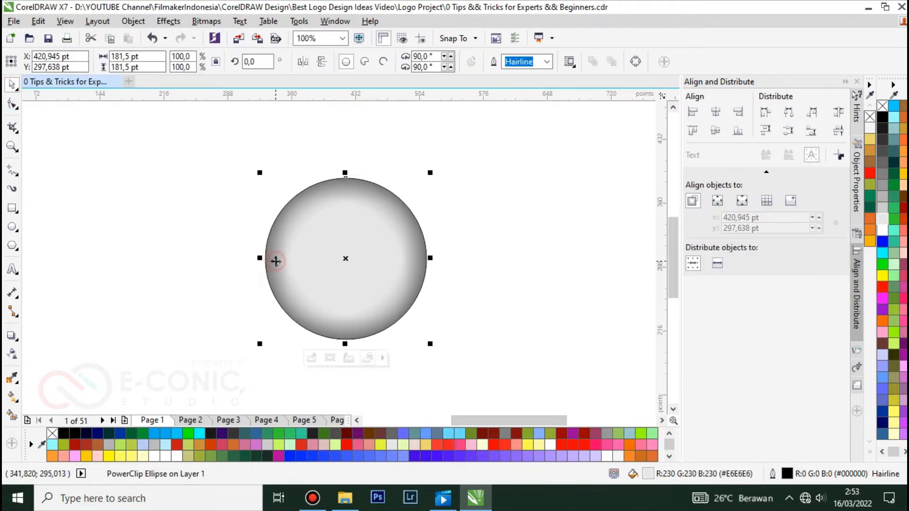
pyautogui.click(544, 186)
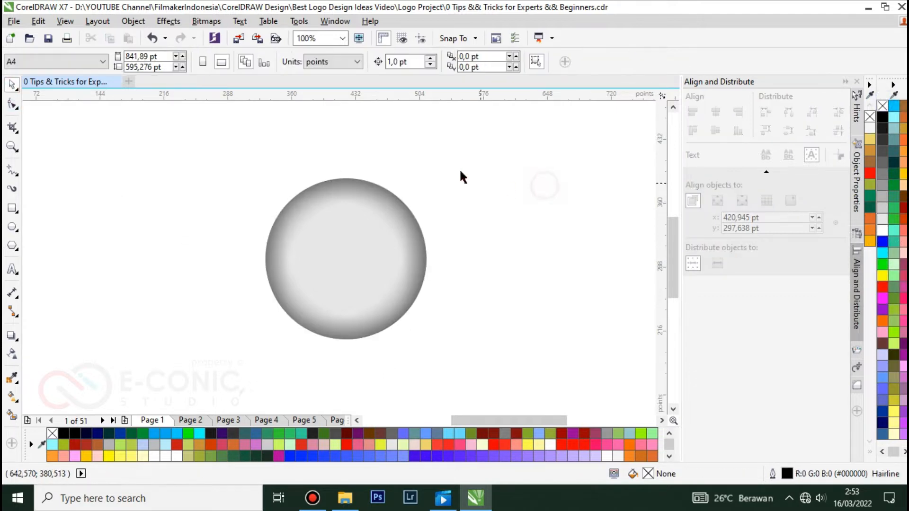
# Apply a fountain fill running from the circle's centre down to its lower edge, with the start node set to white #FFFFFF
pyautogui.click(348, 256)
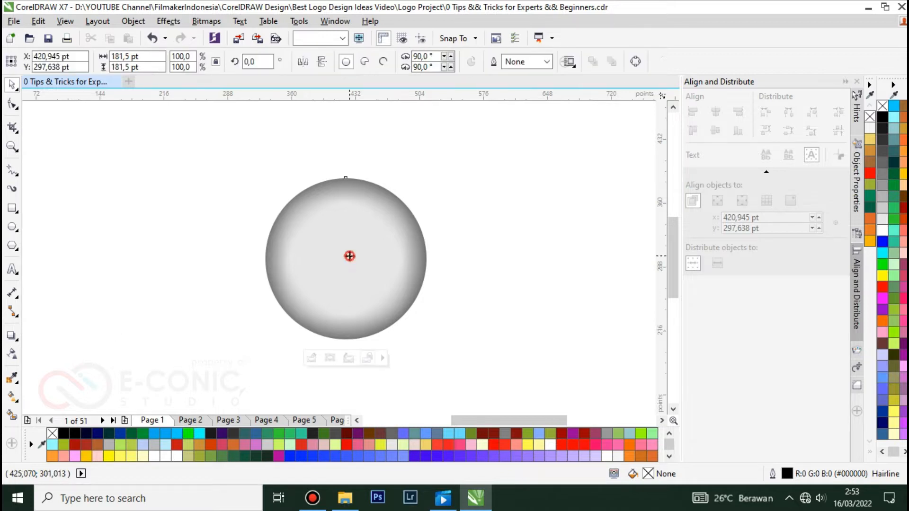
pyautogui.click(12, 395)
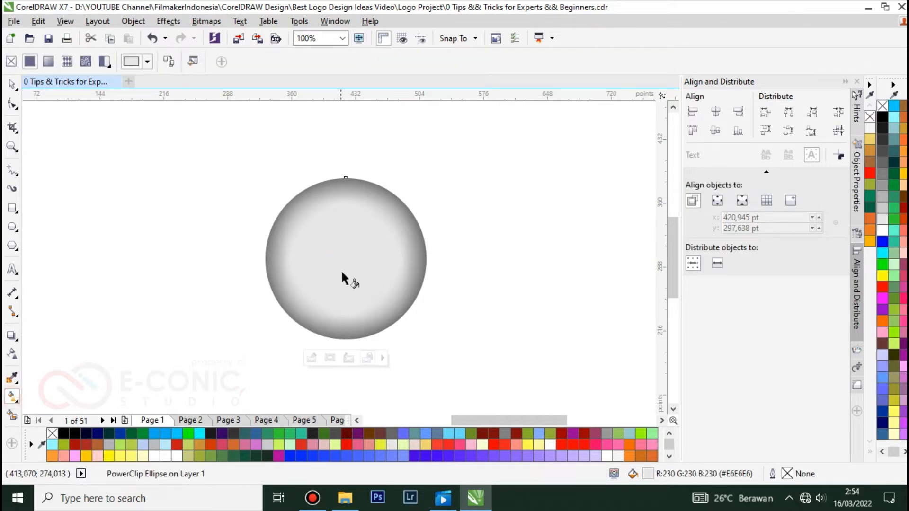
pyautogui.moveTo(345, 256); pyautogui.dragTo(345, 339)
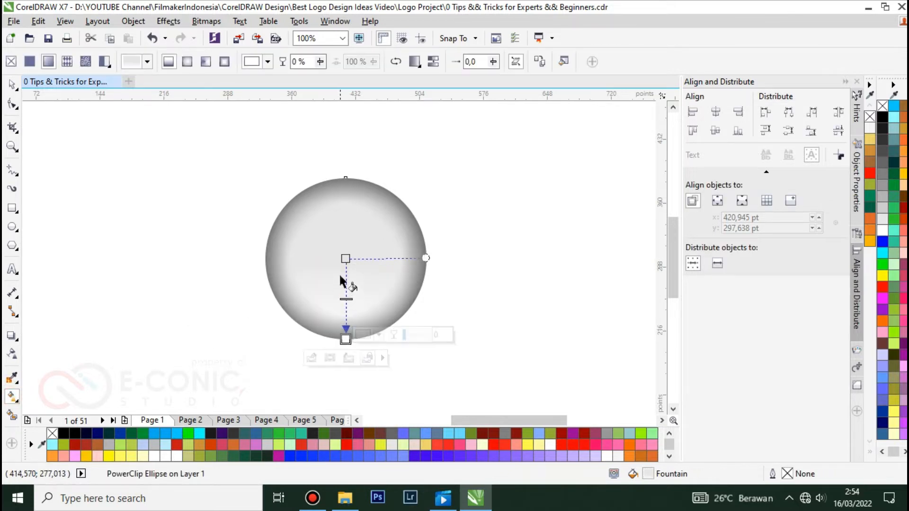
pyautogui.click(346, 259)
pyautogui.click(379, 254)
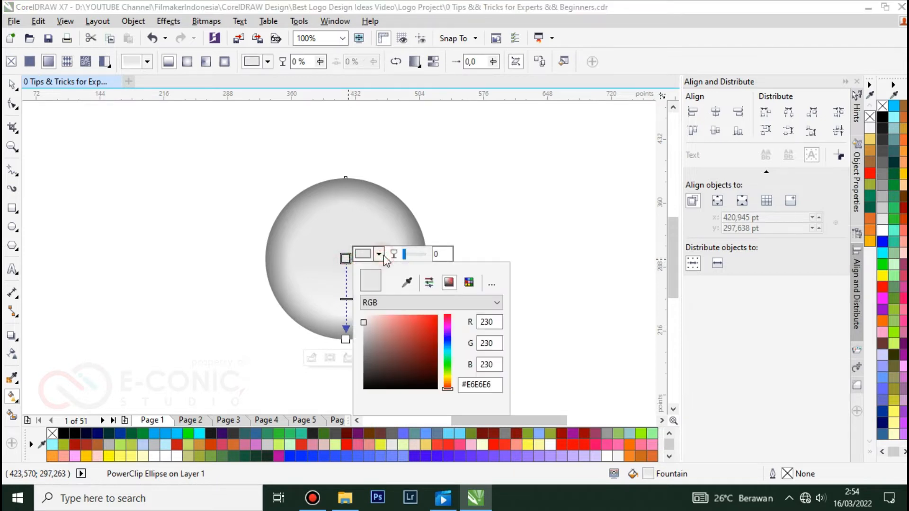
pyautogui.click(364, 315)
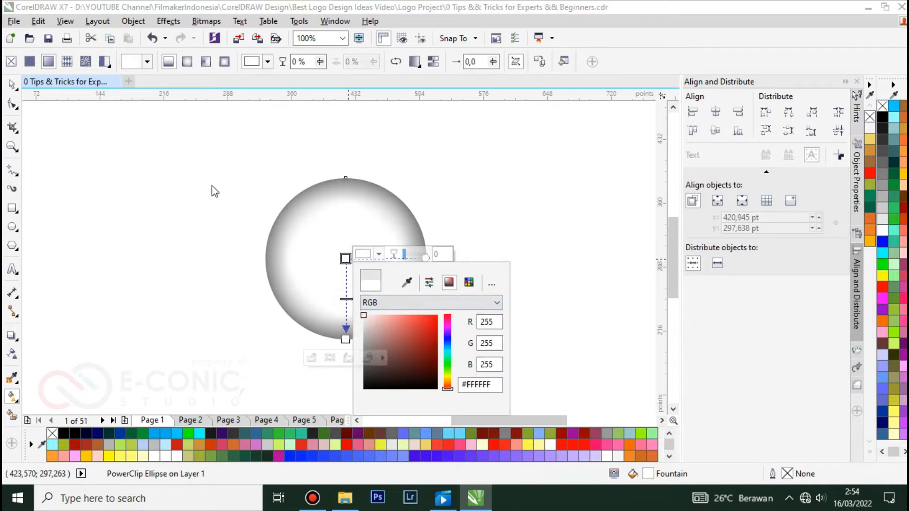
# Change the fountain fill to elliptical and shrink its radius to about half of the circle's radius
pyautogui.click(185, 62)
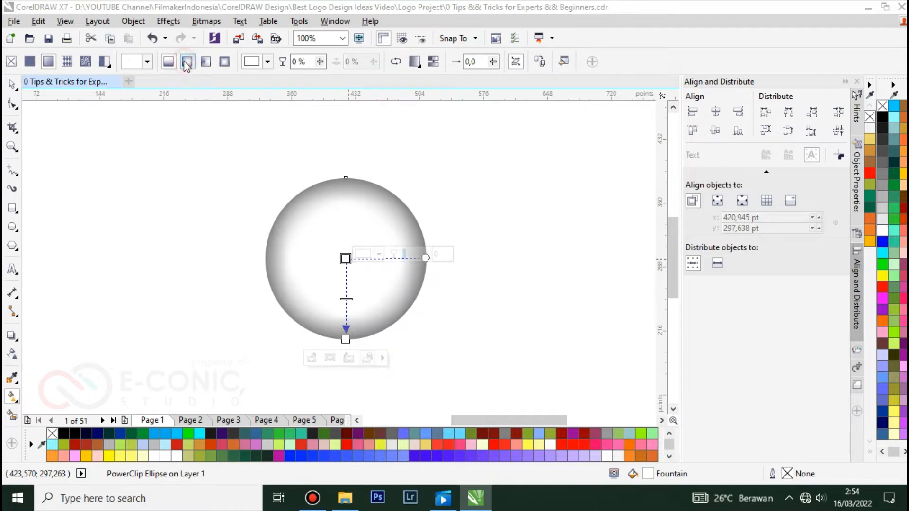
pyautogui.click(187, 61)
pyautogui.moveTo(346, 298); pyautogui.dragTo(346, 258)
pyautogui.click(482, 213)
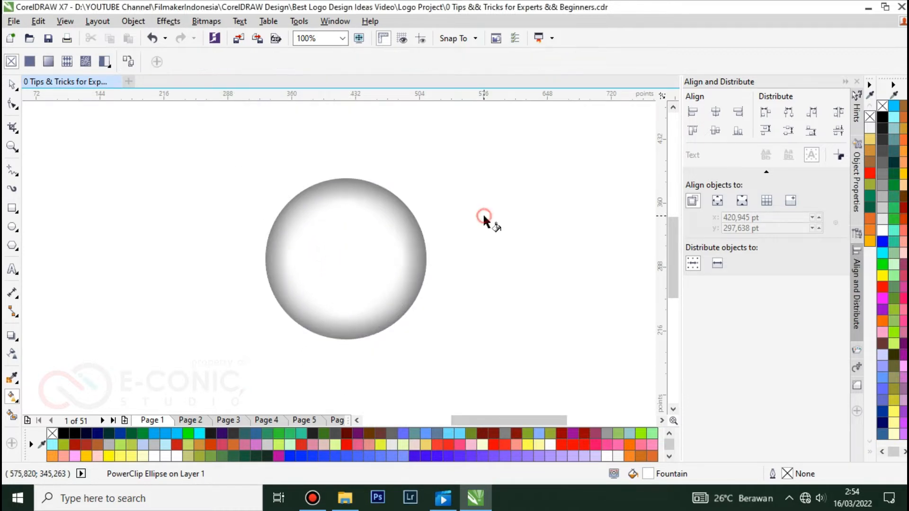
pyautogui.click(343, 267)
pyautogui.moveTo(347, 341); pyautogui.dragTo(346, 297)
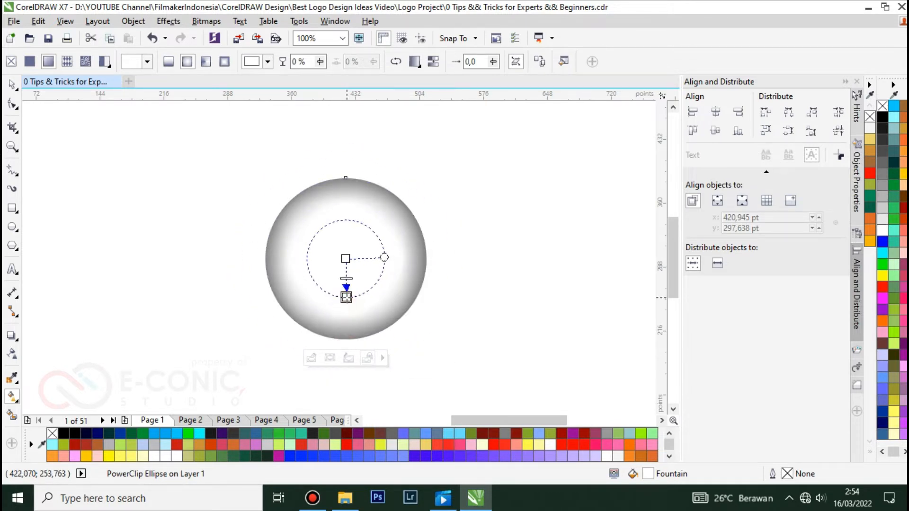
# Recolor the outer node of the circle's elliptical fountain fill to a light grey
pyautogui.click(379, 293)
pyautogui.moveTo(370, 362); pyautogui.dragTo(364, 371)
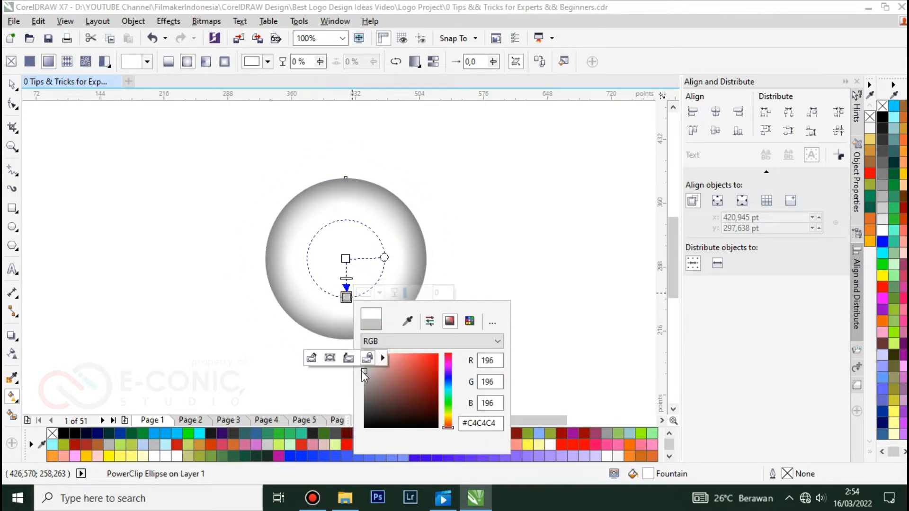
pyautogui.click(881, 227)
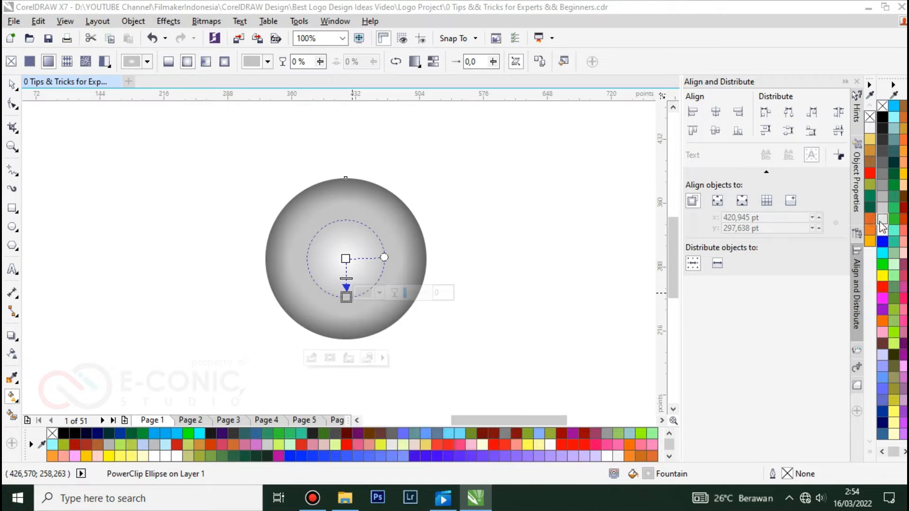
# Place the gradient's centre slightly below the circle's centre and extend its outer node straight down to near the lower edge
pyautogui.moveTo(347, 300)
pyautogui.mouseDown()
pyautogui.moveTo(341, 319)
pyautogui.moveTo(346, 299)
pyautogui.moveTo(345, 310)
pyautogui.mouseUp()
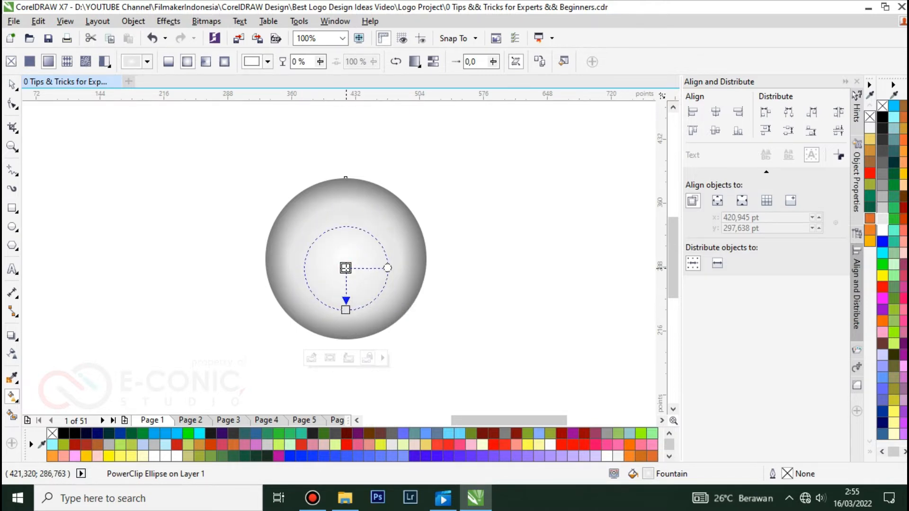
pyautogui.moveTo(346, 268); pyautogui.dragTo(345, 258)
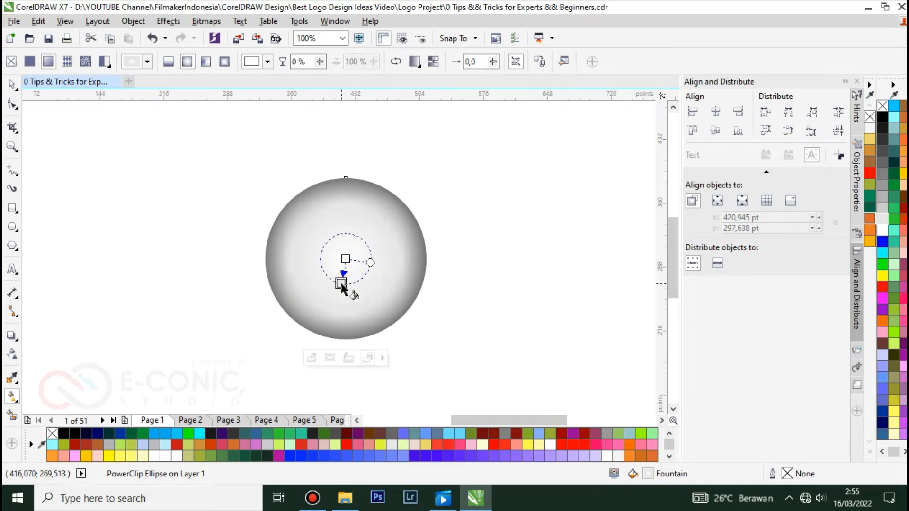
pyautogui.click(346, 310)
pyautogui.moveTo(345, 259); pyautogui.dragTo(330, 268)
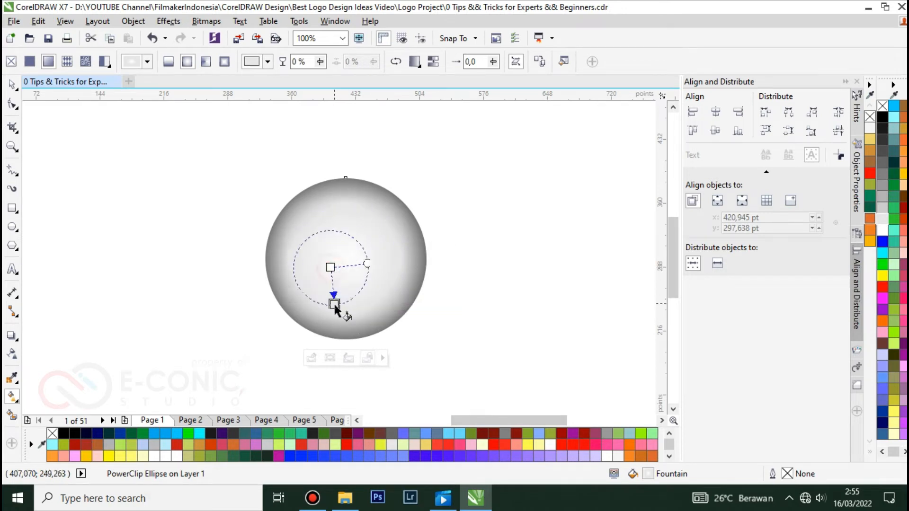
pyautogui.moveTo(334, 306); pyautogui.dragTo(356, 320)
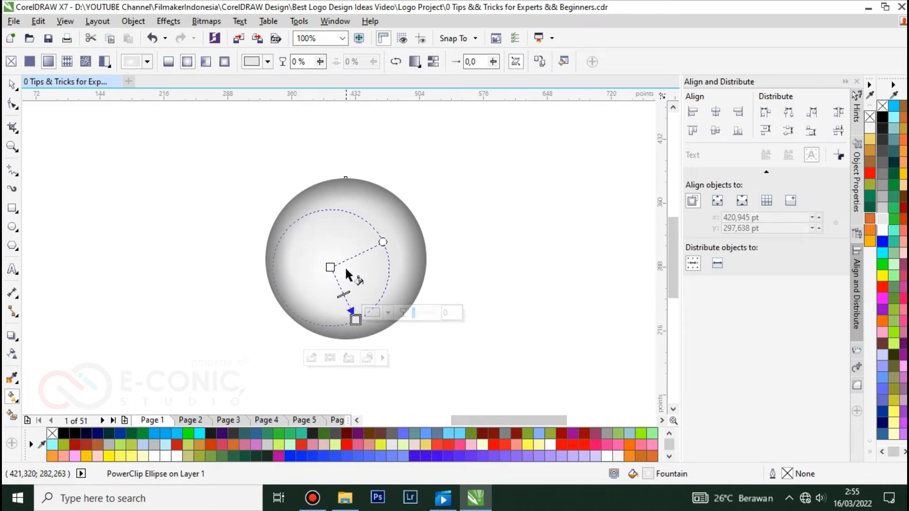
pyautogui.moveTo(346, 266); pyautogui.dragTo(345, 320)
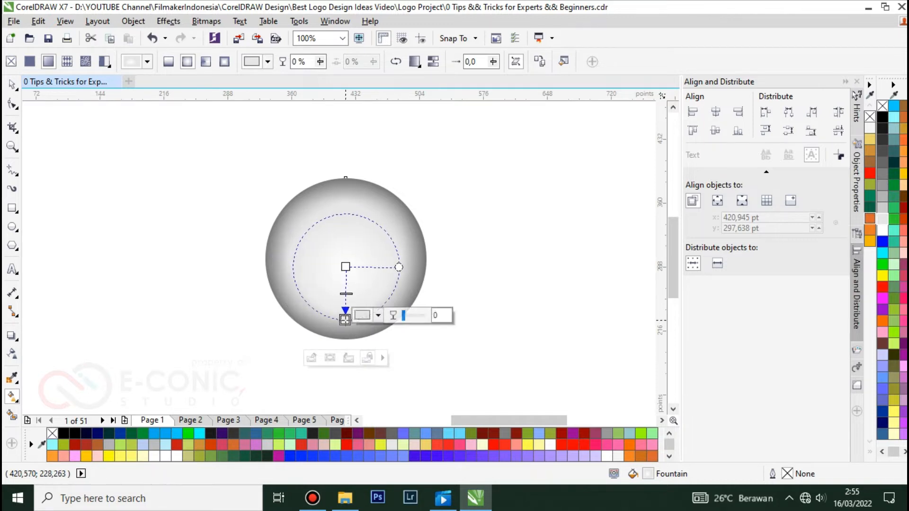
# Check the colour of the gradient's centre node and deselect the circle
pyautogui.click(144, 227)
pyautogui.click(343, 255)
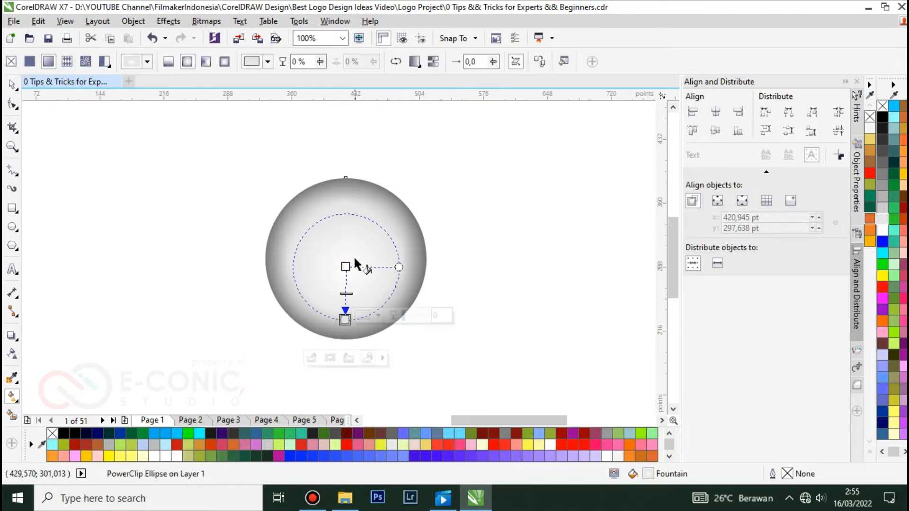
pyautogui.click(345, 266)
pyautogui.click(378, 262)
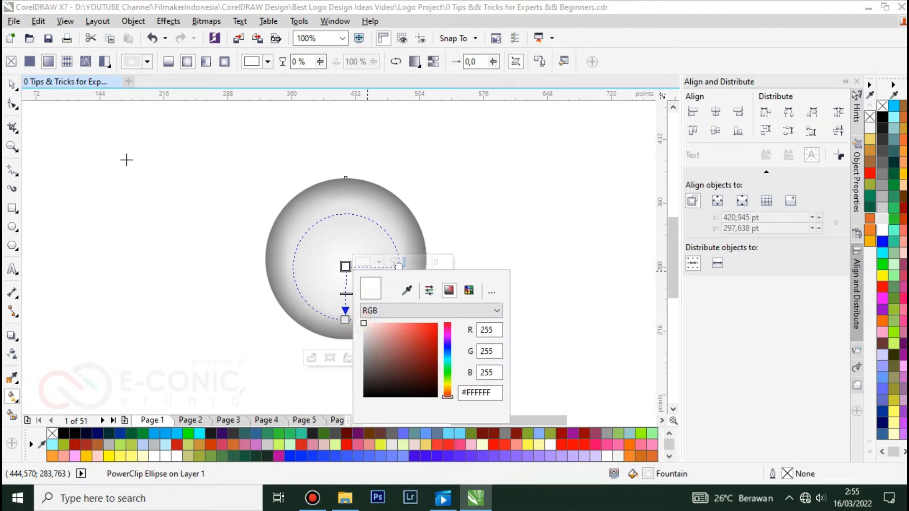
pyautogui.click(212, 180)
pyautogui.click(209, 195)
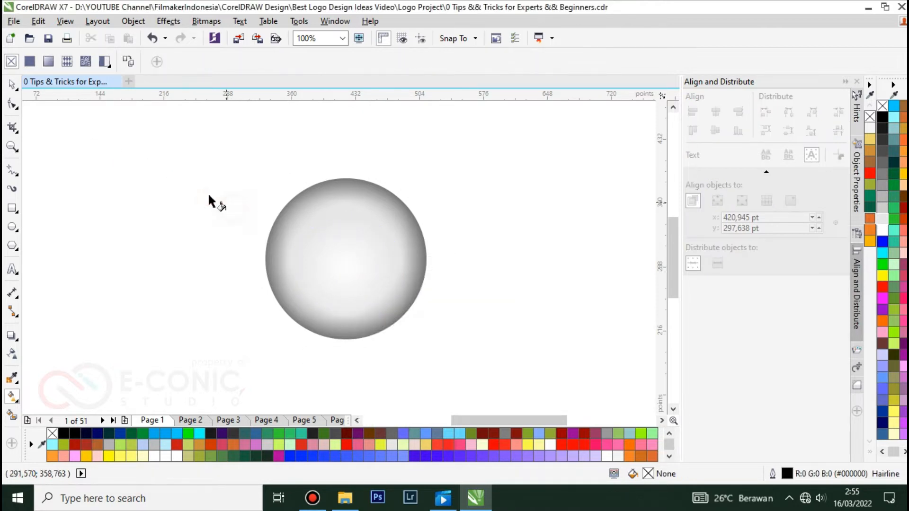
# Draw a 191.25 pt square with a hairline outline to the right of the shaded circle
pyautogui.click(11, 86)
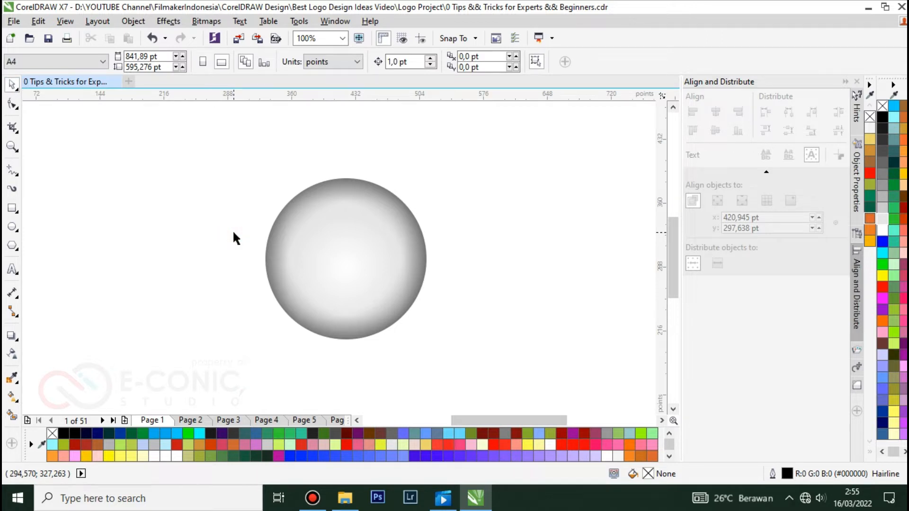
pyautogui.click(194, 274)
pyautogui.click(12, 208)
pyautogui.moveTo(454, 201); pyautogui.dragTo(623, 347)
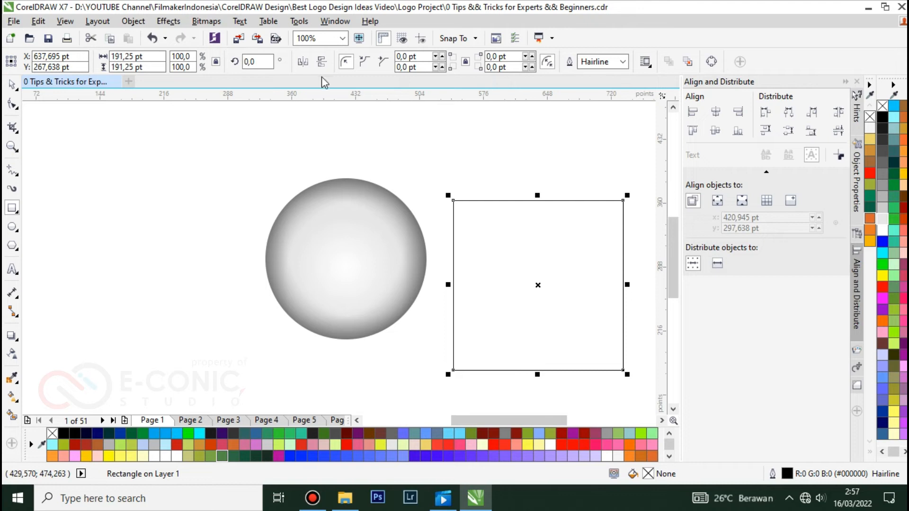
# Try rounding the square's corners with a 25 pt fillet and undo it
pyautogui.click(857, 384)
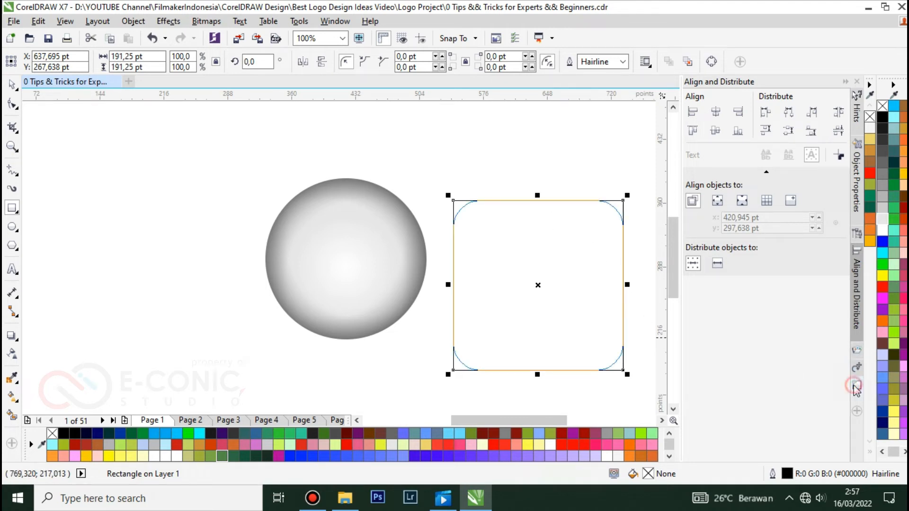
pyautogui.click(785, 154)
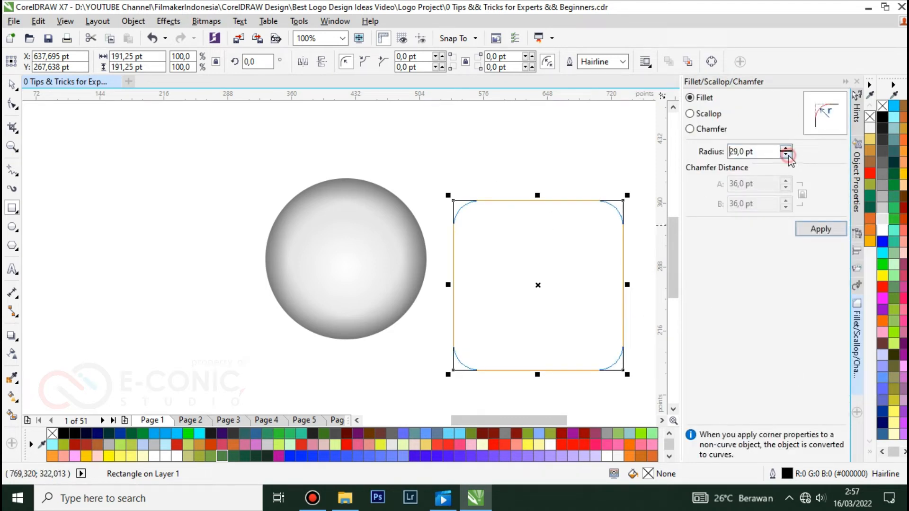
pyautogui.click(787, 155)
pyautogui.click(787, 155)
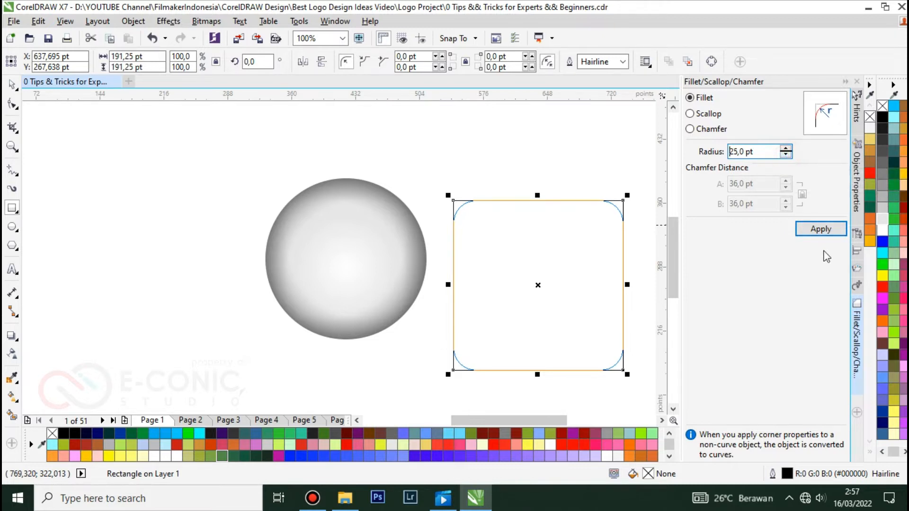
pyautogui.click(821, 229)
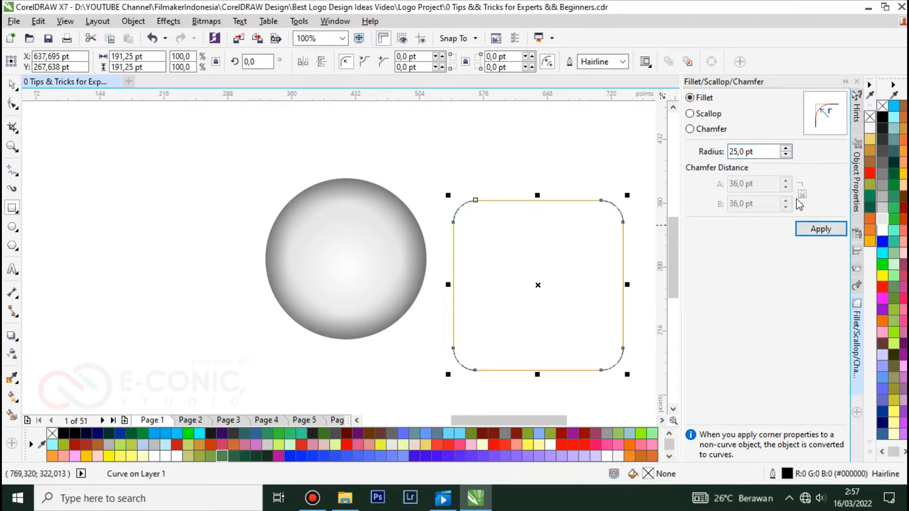
pyautogui.hotkey('ctrl', 'z')
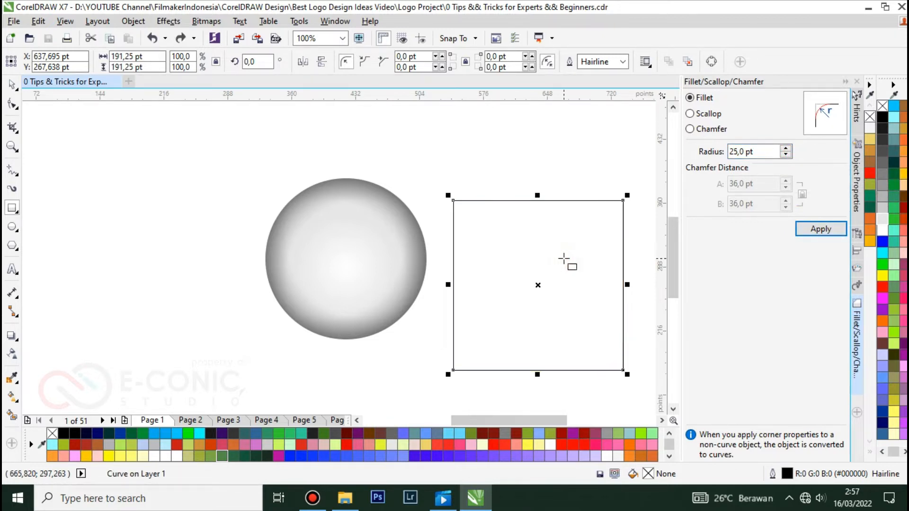
# Round all the square's corners with a 22 pt fillet
pyautogui.click(701, 113)
pyautogui.click(697, 99)
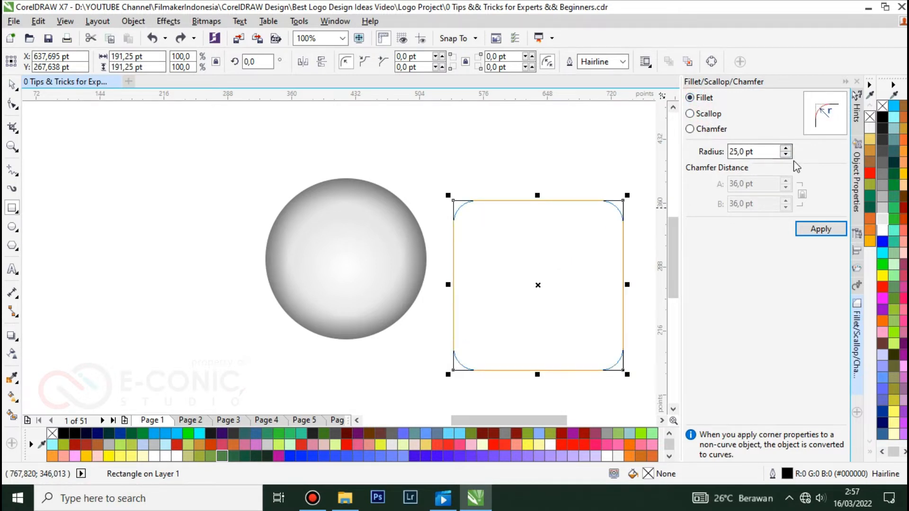
pyautogui.click(786, 149)
pyautogui.click(786, 154)
pyautogui.click(785, 155)
pyautogui.click(785, 155)
pyautogui.click(820, 229)
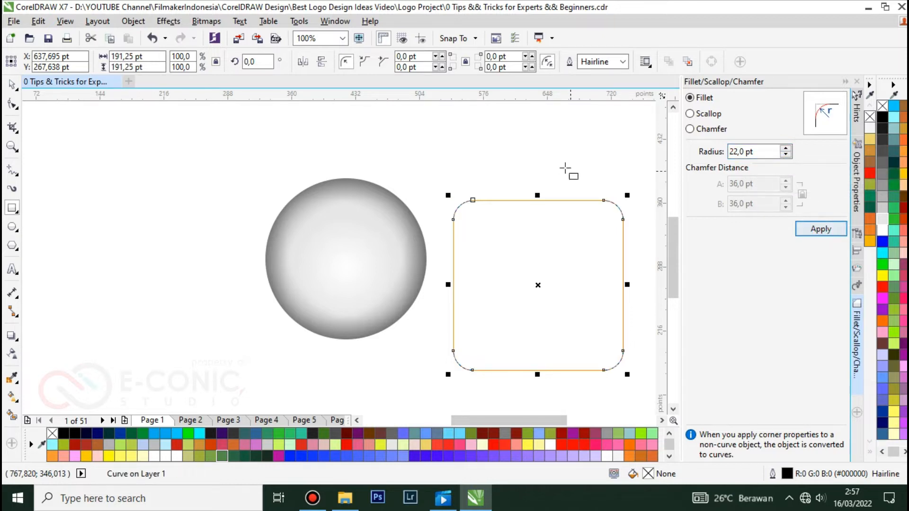
# Align the rounded square's centre with the shaded circle's centre both horizontally and vertically
pyautogui.click(12, 84)
pyautogui.click(528, 267)
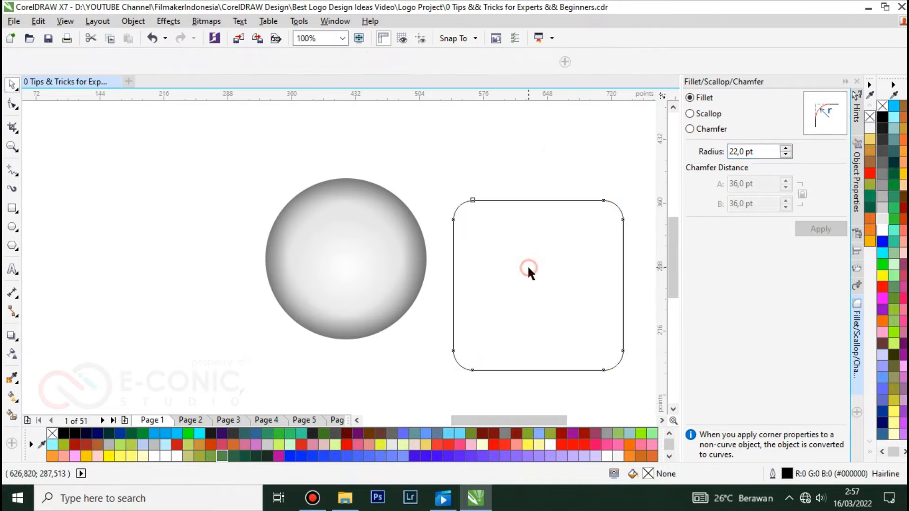
pyautogui.keyDown('shift'); pyautogui.click(356, 264); pyautogui.keyUp('shift')
pyautogui.press('c')
pyautogui.press('e')
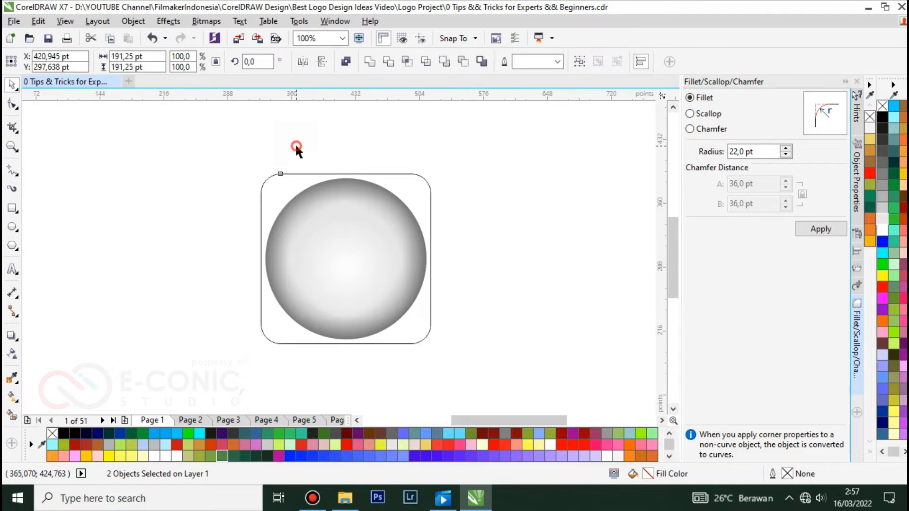
# Rotate the rounded square 45° clockwise about its centre so that it stands as a diamond
pyautogui.click(295, 147)
pyautogui.click(289, 186)
pyautogui.click(289, 185)
pyautogui.click(440, 168)
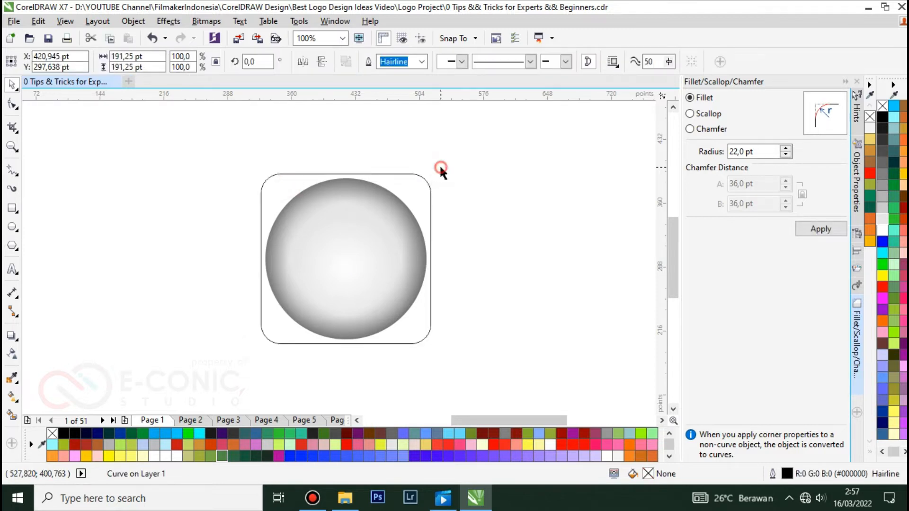
pyautogui.click(416, 174)
pyautogui.click(420, 182)
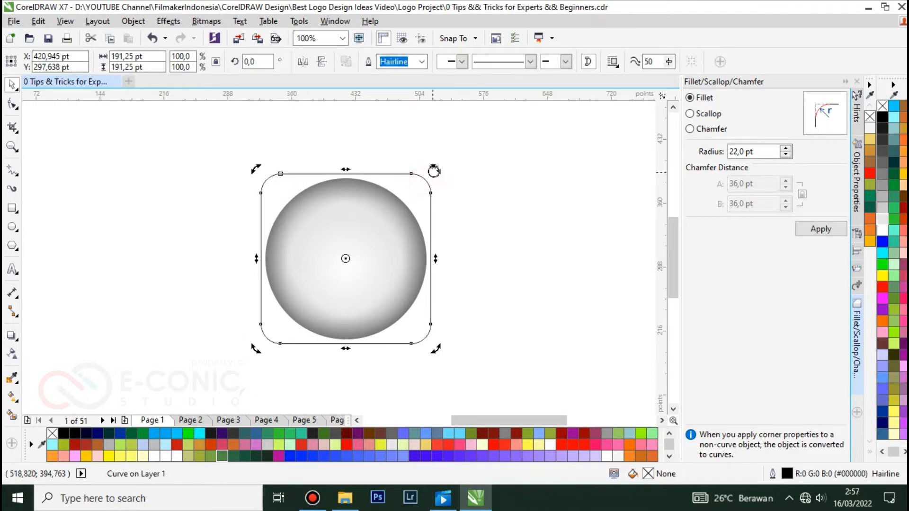
pyautogui.moveTo(434, 168); pyautogui.dragTo(483, 258)
# Move the diamond straight down over the circle's lower half and scale it proportionally to 209.25 pt
pyautogui.click(355, 170)
pyautogui.moveTo(355, 181); pyautogui.dragTo(349, 267)
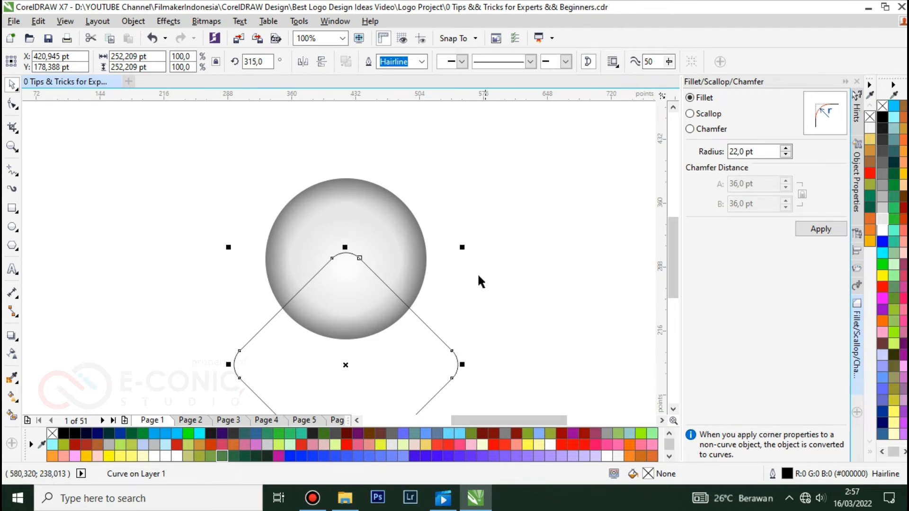
pyautogui.moveTo(464, 250); pyautogui.dragTo(443, 267)
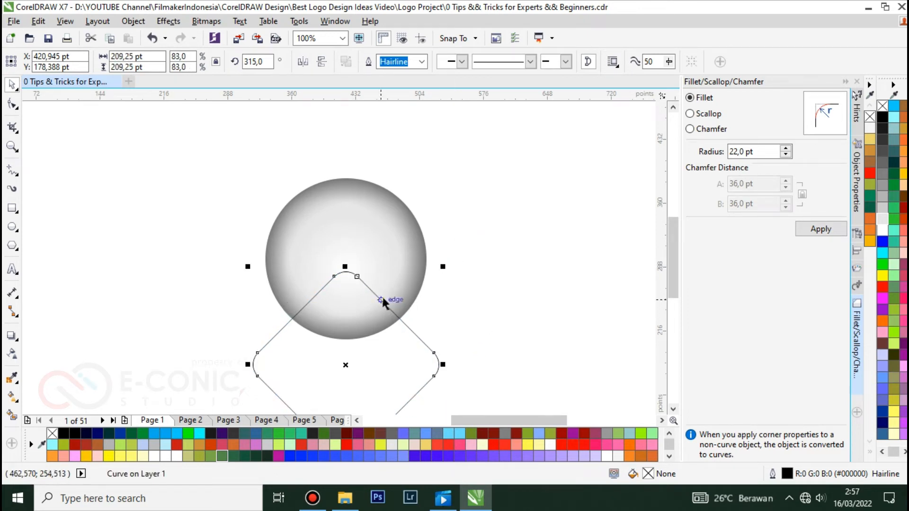
pyautogui.moveTo(366, 305); pyautogui.dragTo(367, 281)
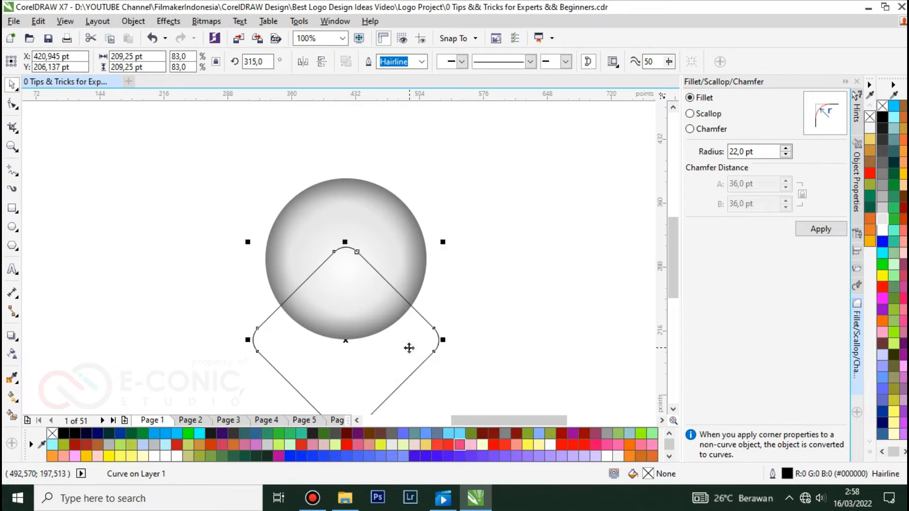
# Duplicate the diamond as a smaller concentric copy and combine the two outlines into a single frame
pyautogui.moveTo(443, 242); pyautogui.dragTo(426, 269)
pyautogui.rightClick(426, 270)
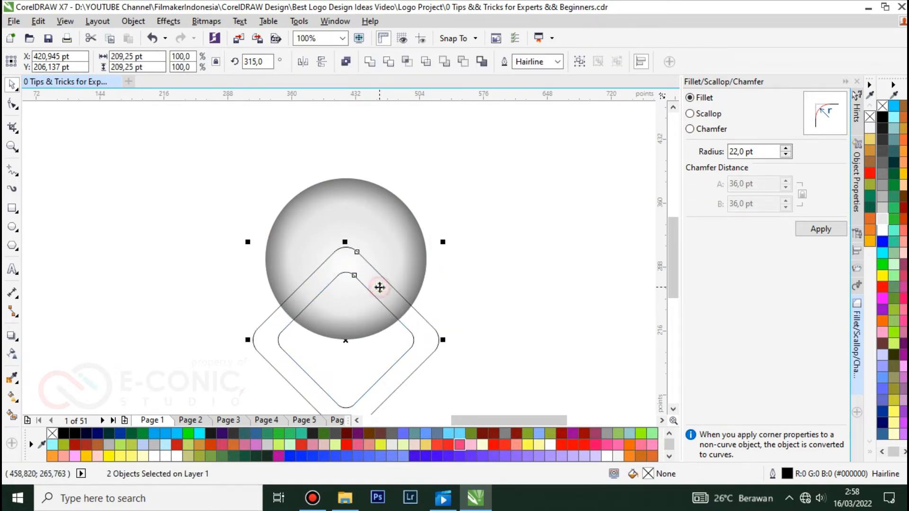
pyautogui.click(349, 62)
pyautogui.click(437, 172)
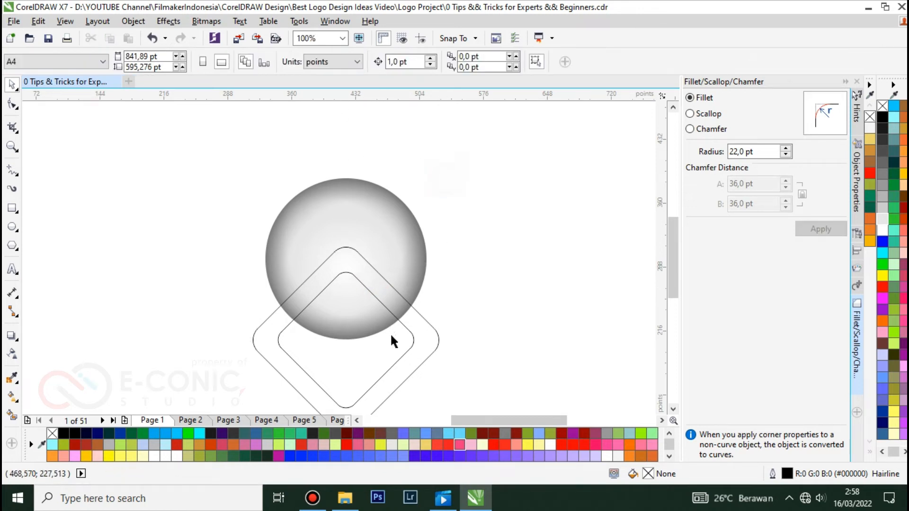
# Shift the diamond frame slightly lower on the circle and enlarge it proportionally to 222.75 pt
pyautogui.moveTo(416, 325)
pyautogui.mouseDown()
pyautogui.moveTo(443, 332)
pyautogui.moveTo(413, 328)
pyautogui.mouseUp()
pyautogui.hotkey('ctrl', 'z')
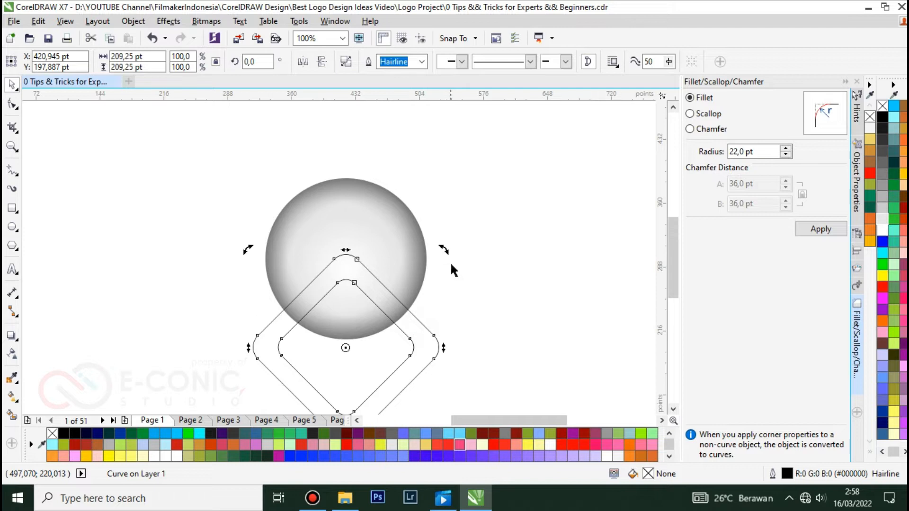
pyautogui.click(403, 326)
pyautogui.moveTo(443, 248); pyautogui.dragTo(454, 243)
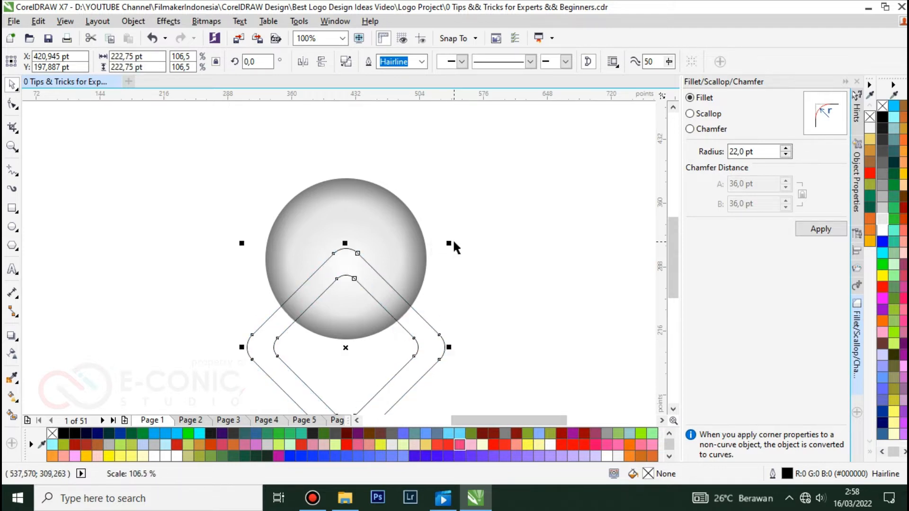
# Trim the shaded circle with the diamond frame to cut out a chevron, and delete the frame
pyautogui.keyDown('shift'); pyautogui.click(395, 220); pyautogui.keyUp('shift')
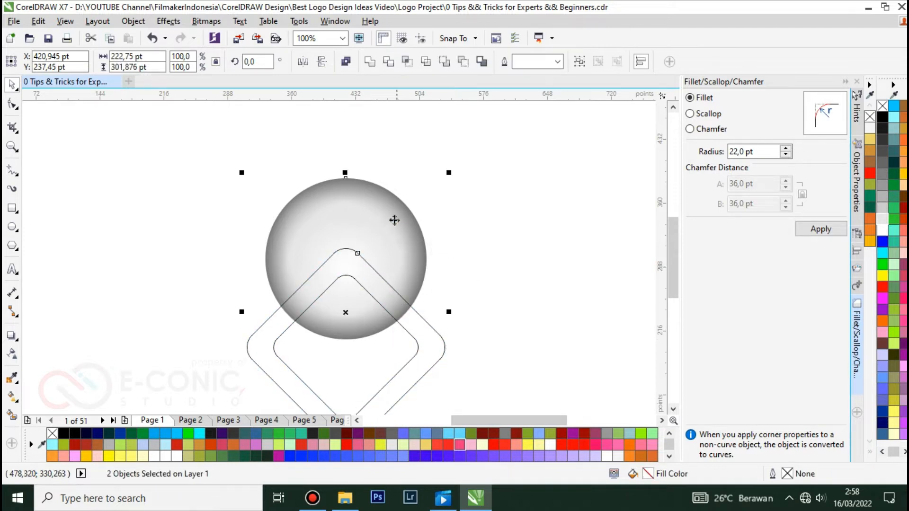
pyautogui.click(392, 68)
pyautogui.click(446, 223)
pyautogui.moveTo(439, 331); pyautogui.dragTo(633, 278)
pyautogui.press('Delete')
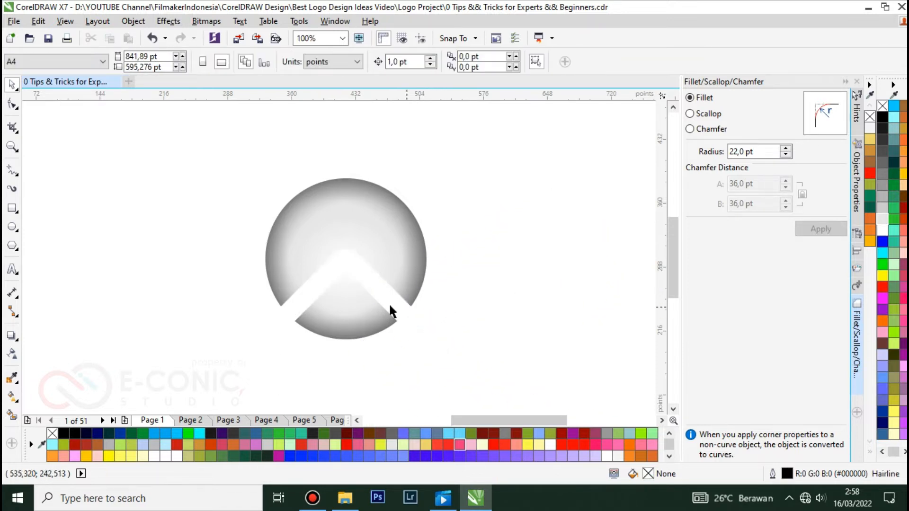
# Draw a 164.25 pt circle and move it to the empty area right of the shaded shape
pyautogui.click(10, 226)
pyautogui.moveTo(231, 178)
pyautogui.mouseDown()
pyautogui.moveTo(349, 343)
pyautogui.moveTo(345, 325)
pyautogui.moveTo(383, 331)
pyautogui.mouseUp()
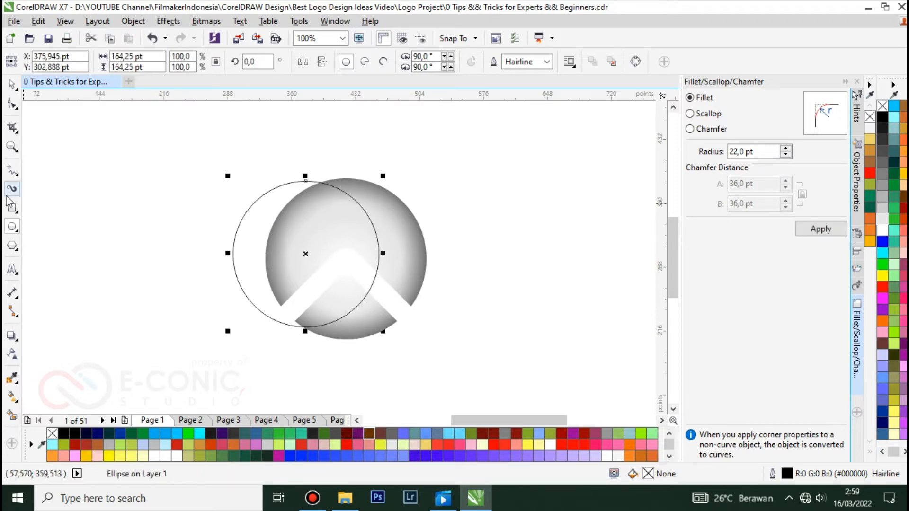
pyautogui.click(11, 84)
pyautogui.moveTo(244, 238); pyautogui.dragTo(485, 246)
pyautogui.moveTo(510, 422); pyautogui.dragTo(528, 424)
pyautogui.moveTo(446, 298); pyautogui.dragTo(469, 299)
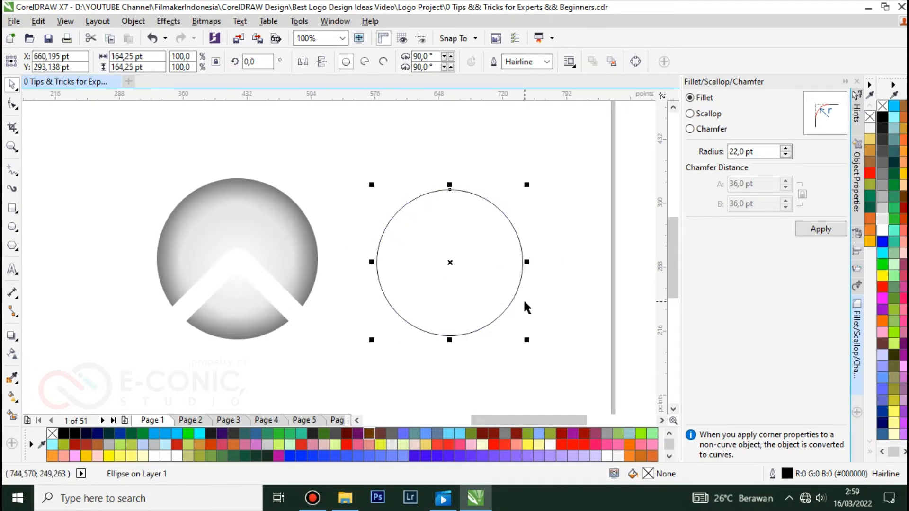
# Fill the new circle with red (#FF0000) and remove its outline
pyautogui.click(884, 287)
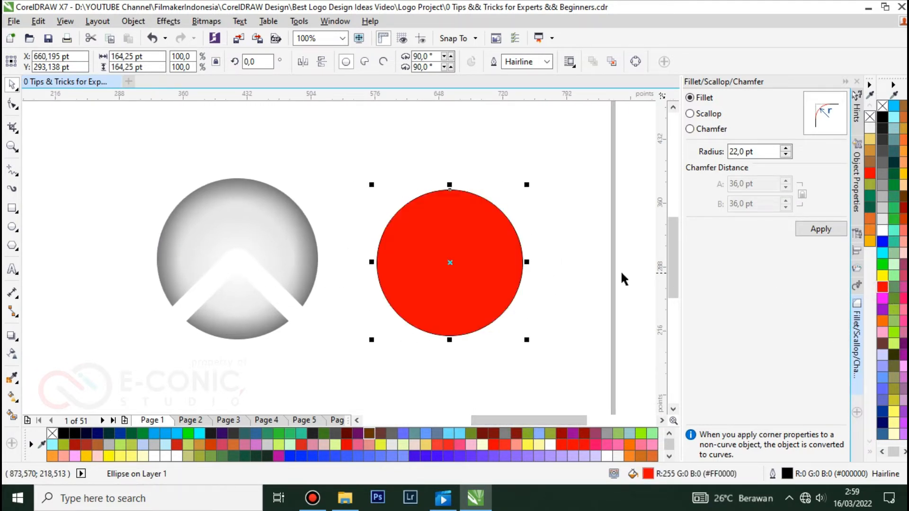
pyautogui.rightClick(883, 106)
pyautogui.click(566, 224)
# Apply a vertical fountain fill from red to yellow on the new circle and add an orange node midway
pyautogui.click(482, 265)
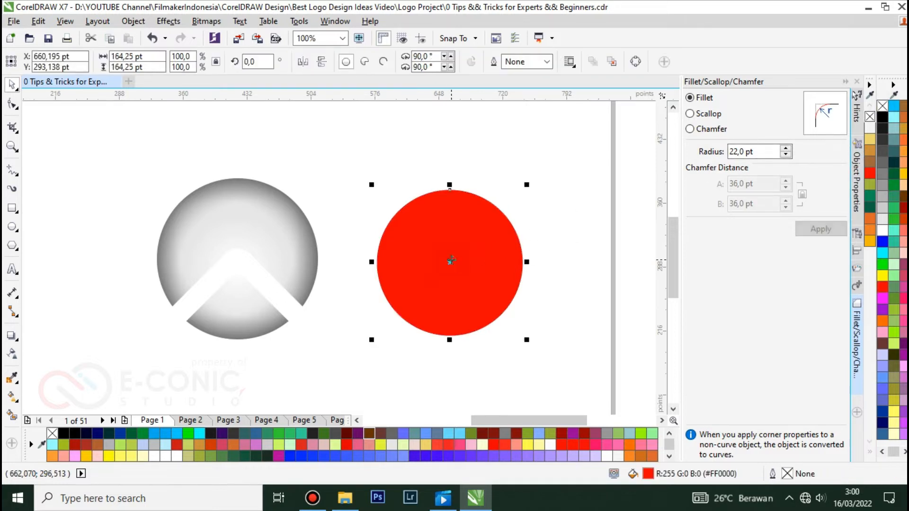
pyautogui.click(13, 396)
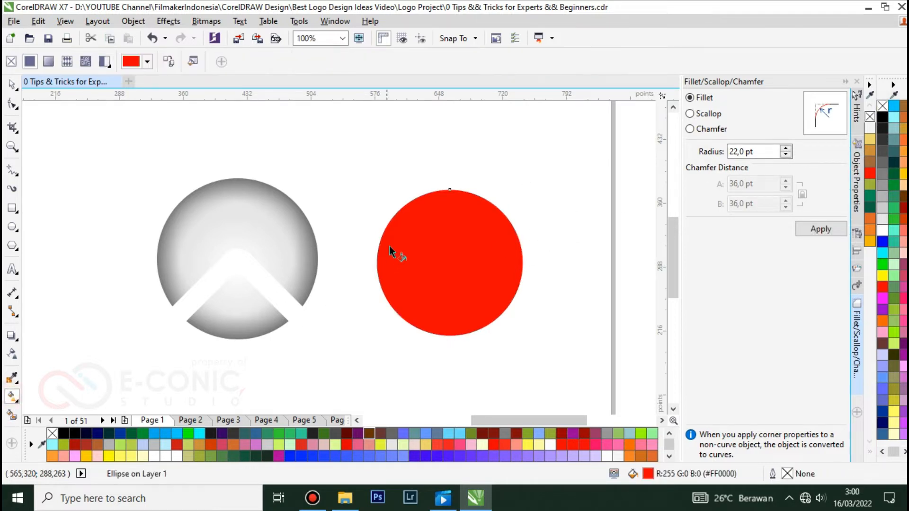
pyautogui.moveTo(453, 197); pyautogui.dragTo(449, 334)
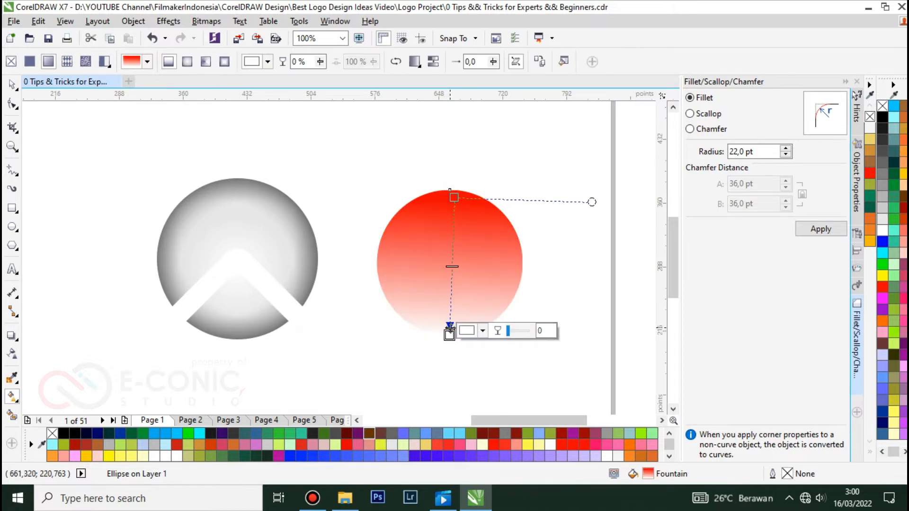
pyautogui.click(108, 456)
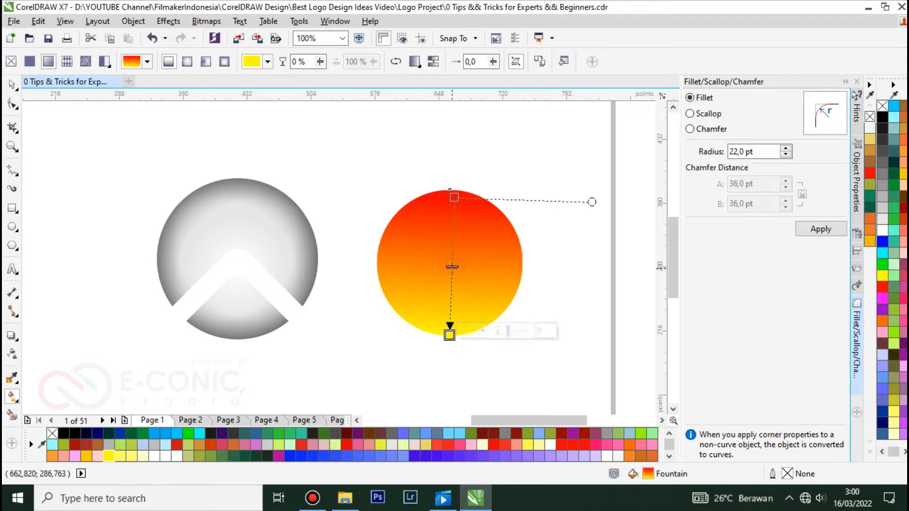
pyautogui.doubleClick(451, 270)
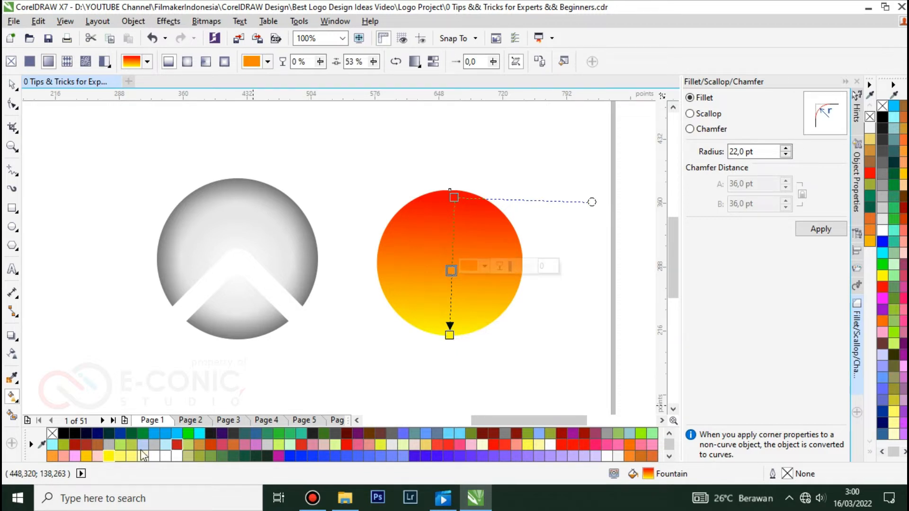
pyautogui.click(630, 444)
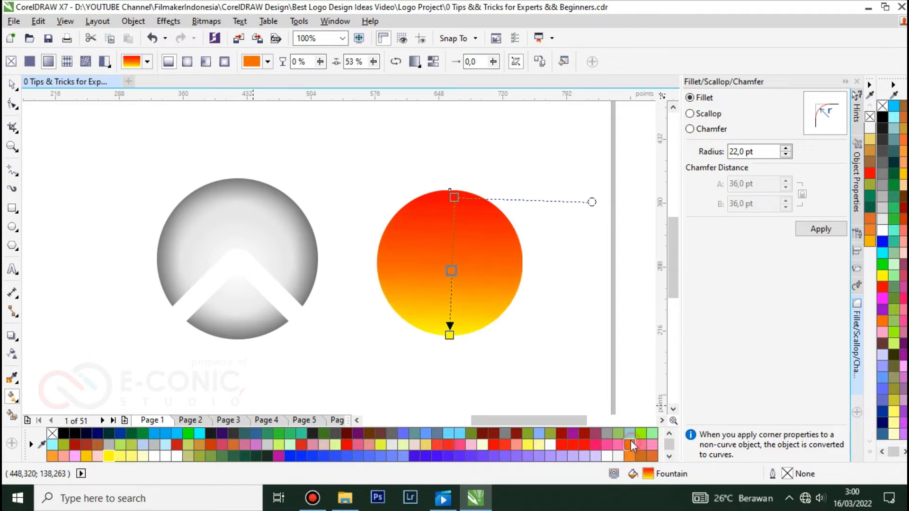
# Make the gradient radial, centre its yellow node in the circle and extend the red node well below the circle
pyautogui.click(192, 65)
pyautogui.moveTo(451, 342); pyautogui.dragTo(450, 354)
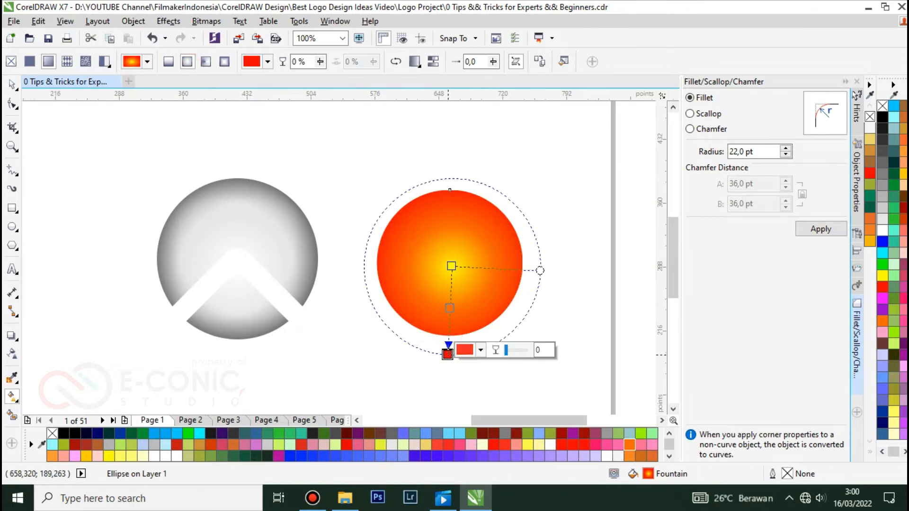
pyautogui.moveTo(450, 263)
pyautogui.mouseDown()
pyautogui.moveTo(438, 266)
pyautogui.moveTo(450, 262)
pyautogui.mouseUp()
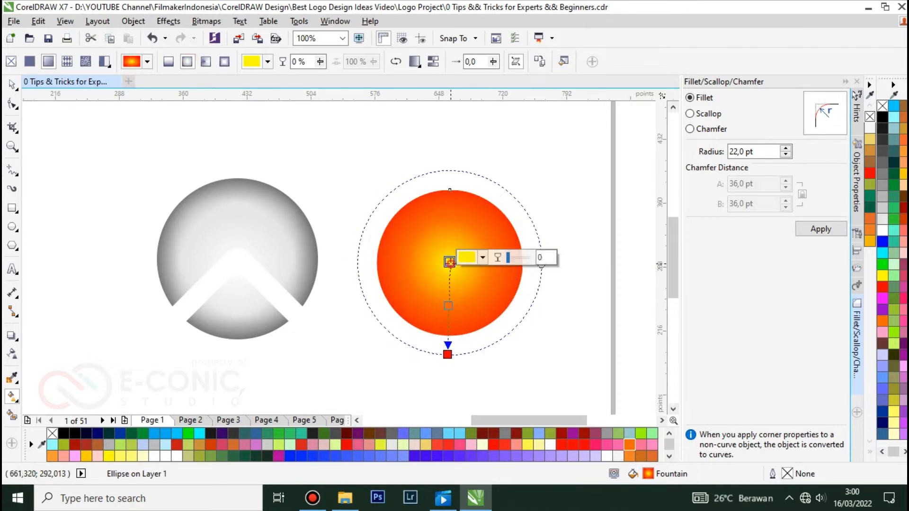
pyautogui.moveTo(453, 356); pyautogui.dragTo(445, 376)
# Shift the hue of the gradient's centre node slightly from pure yellow towards orange
pyautogui.click(449, 262)
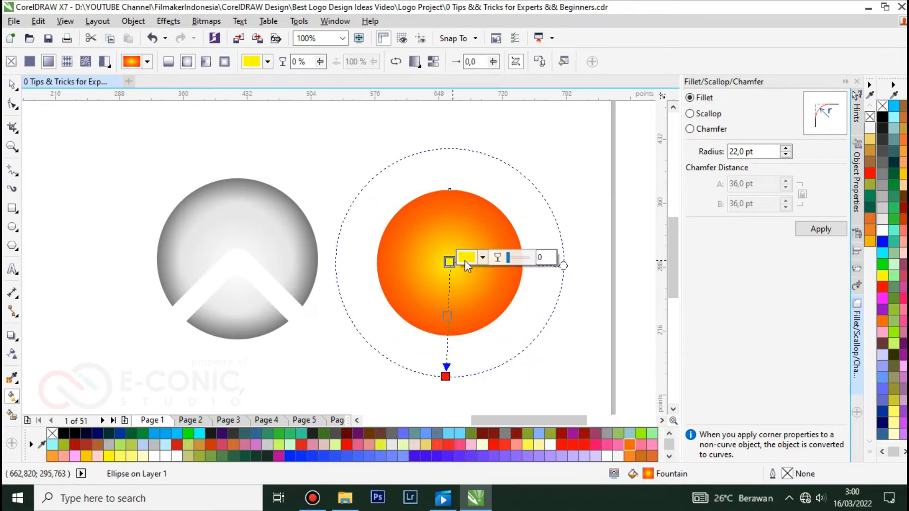
pyautogui.click(484, 258)
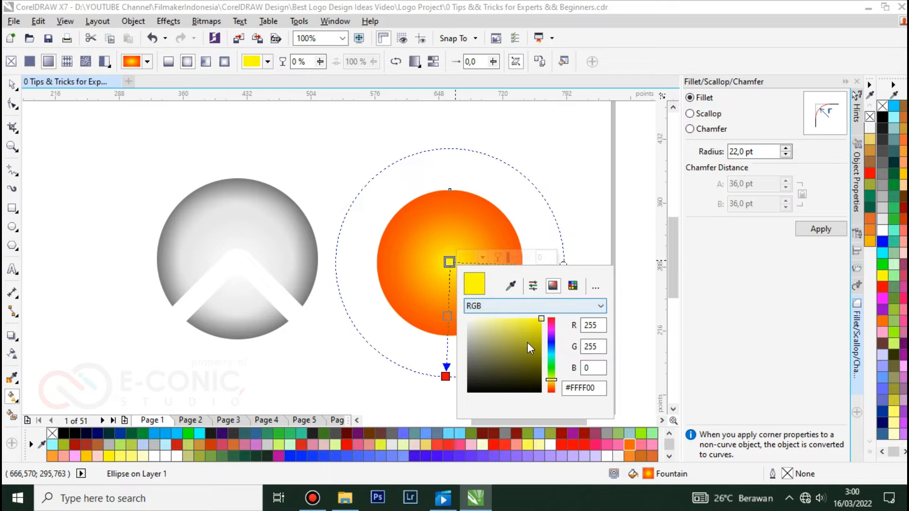
pyautogui.click(550, 381)
pyautogui.click(446, 317)
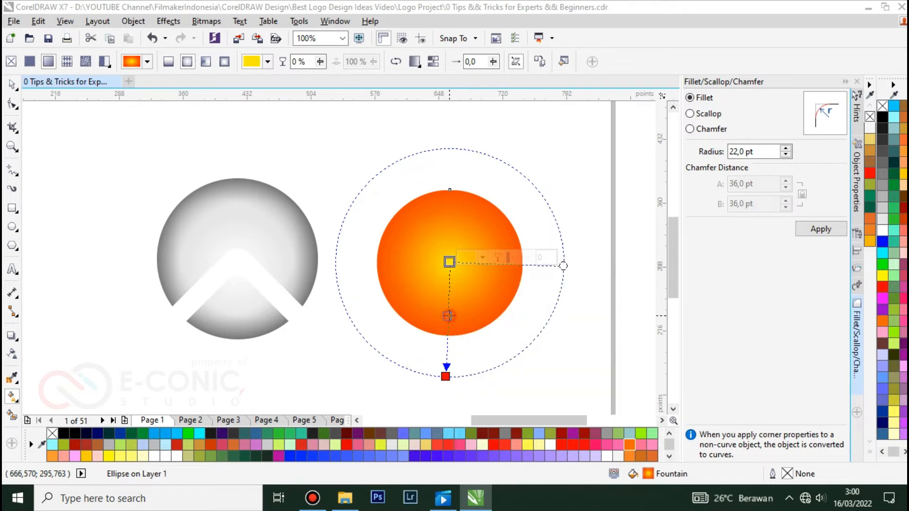
# Recolour the gradient's orange middle node to #FF5100 and move it outward to the circle's lower edge
pyautogui.click(447, 316)
pyautogui.click(481, 311)
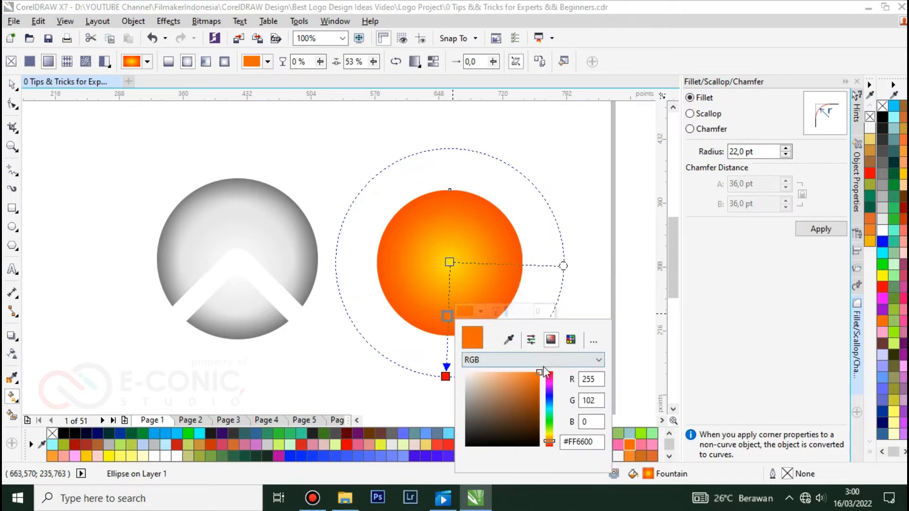
pyautogui.click(550, 443)
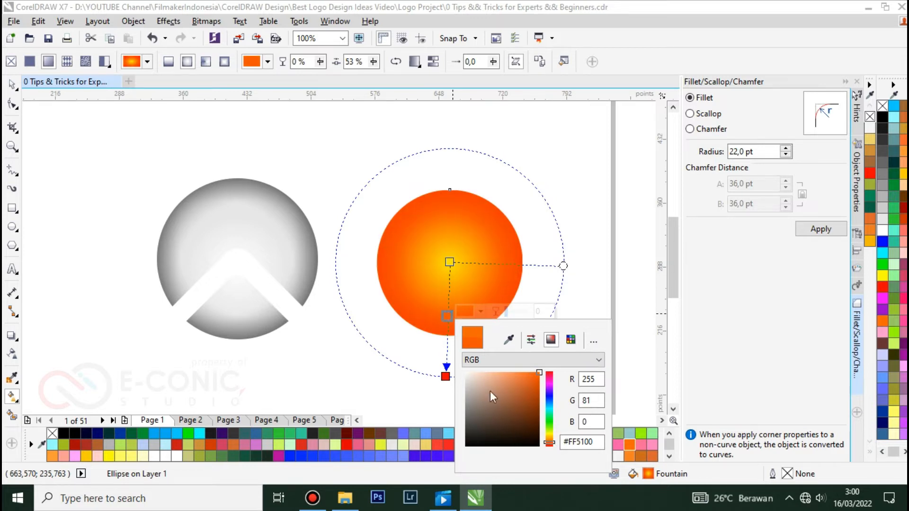
pyautogui.click(448, 317)
pyautogui.moveTo(447, 316); pyautogui.dragTo(446, 335)
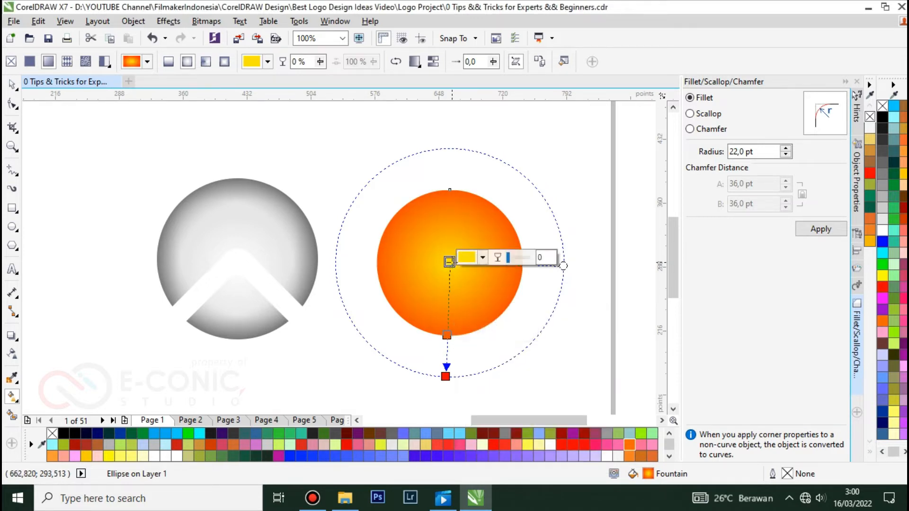
# Align the orange gradient circle's centre with the cut shaded circle both horizontally and vertically
pyautogui.click(590, 319)
pyautogui.press('space')
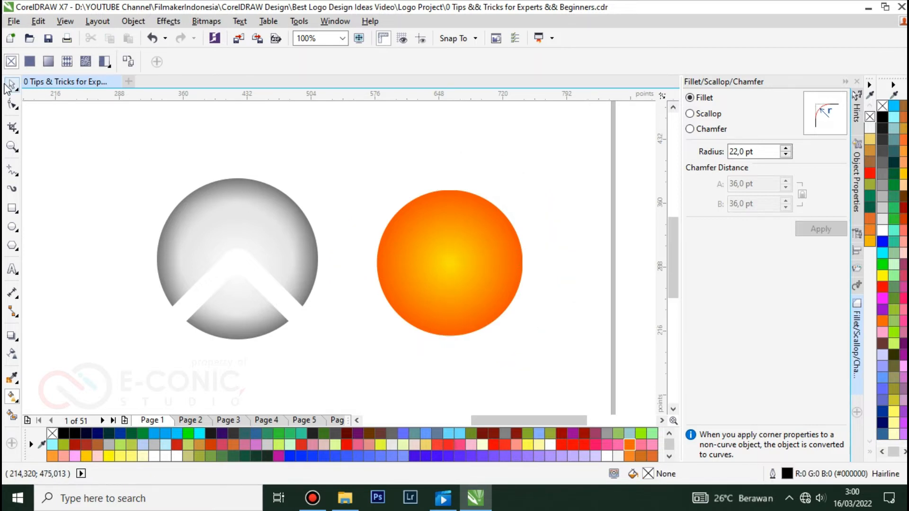
pyautogui.click(451, 277)
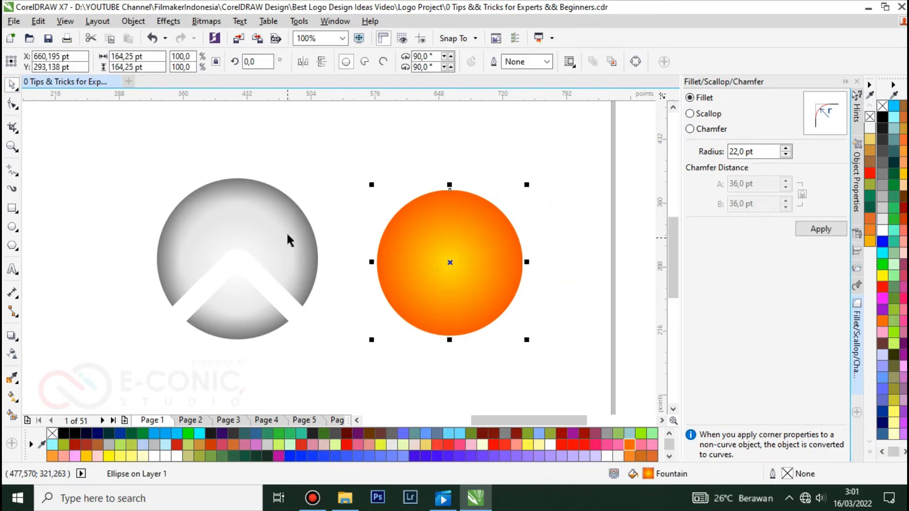
pyautogui.keyDown('shift'); pyautogui.click(286, 210); pyautogui.keyUp('shift')
pyautogui.press('e')
pyautogui.press('c')
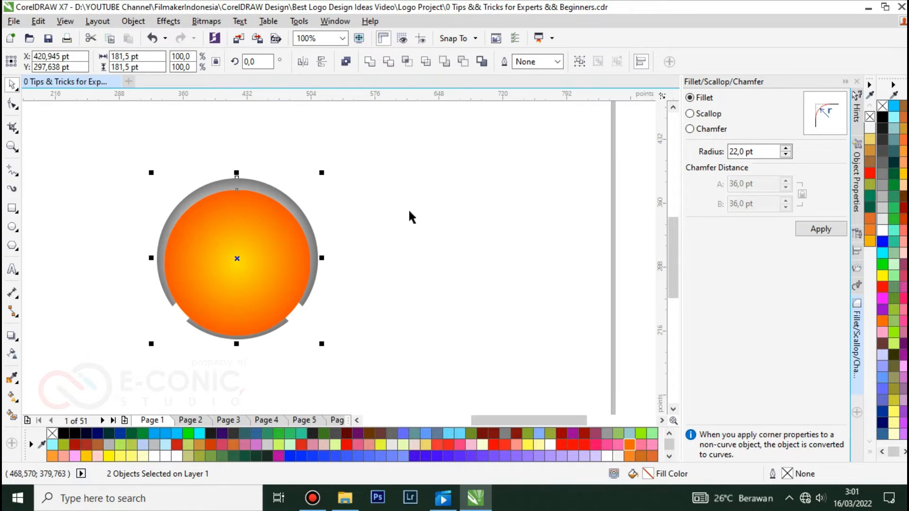
# Select the orange gradient circle together with the cut shaded circle and centre them on each other horizontally and vertically
pyautogui.click(408, 209)
pyautogui.click(240, 188)
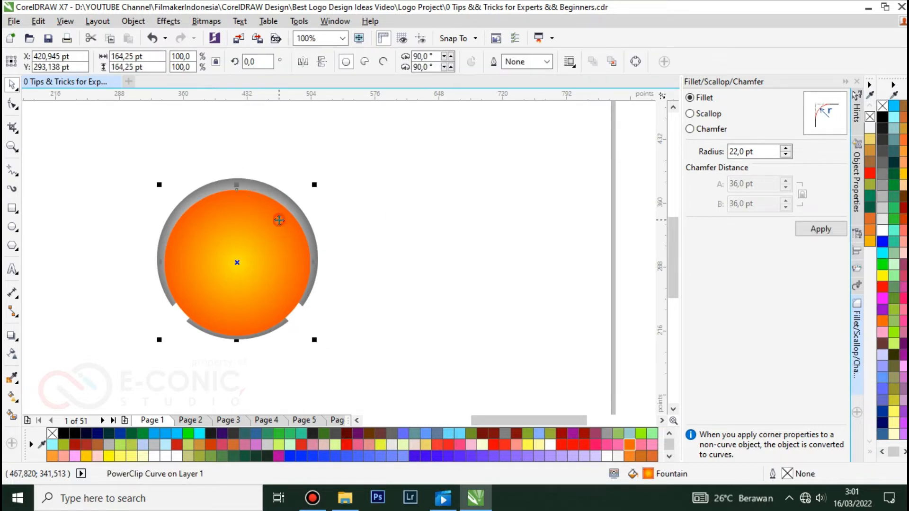
pyautogui.keyDown('shift'); pyautogui.click(266, 185); pyautogui.keyUp('shift')
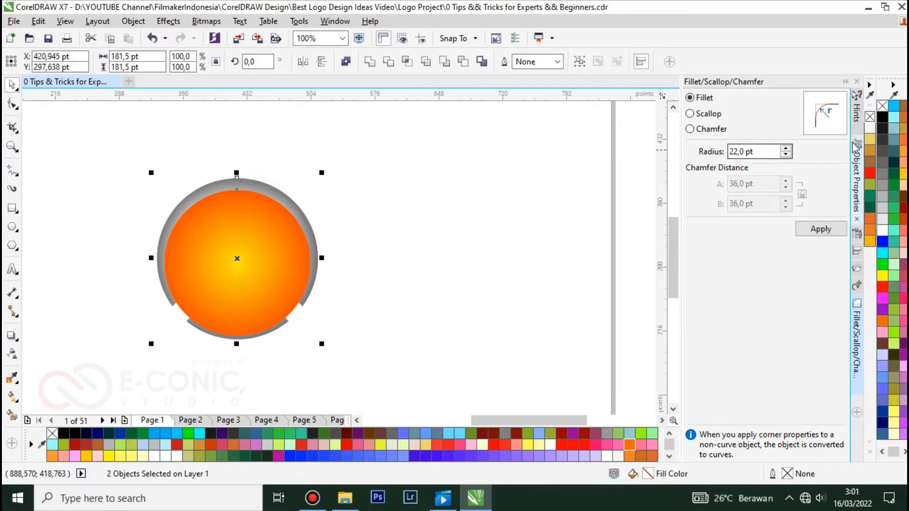
pyautogui.click(856, 252)
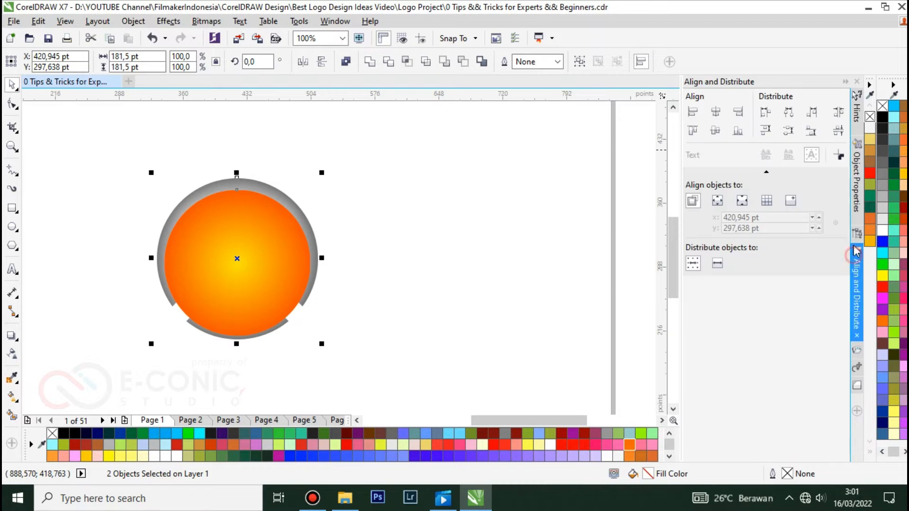
pyautogui.click(716, 111)
pyautogui.click(714, 131)
pyautogui.click(453, 215)
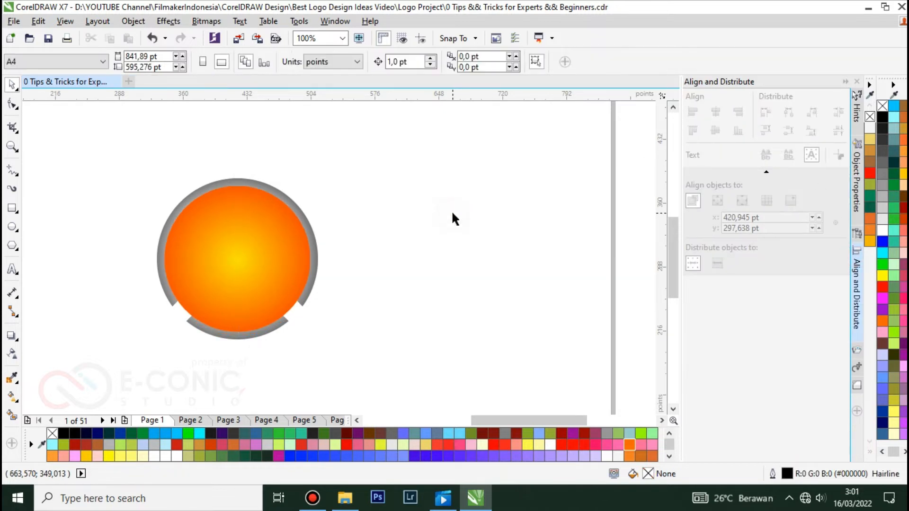
# Bring the cut shaded circle to the front of the orange gradient circle
pyautogui.click(272, 326)
pyautogui.hotkey('shift', 'pageup')
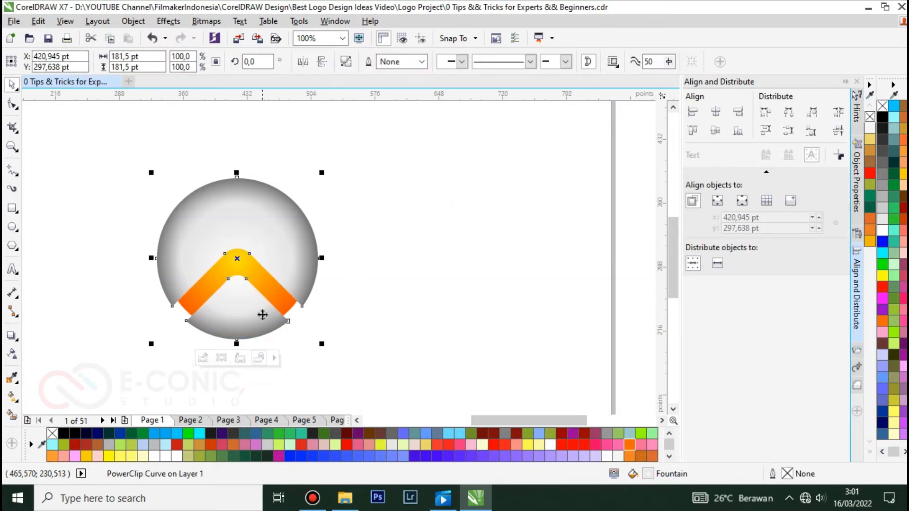
pyautogui.click(458, 268)
# Shorten the orange circle's radial gradient by pulling its red end node inward and setting the orange middle node at 44%
pyautogui.click(276, 301)
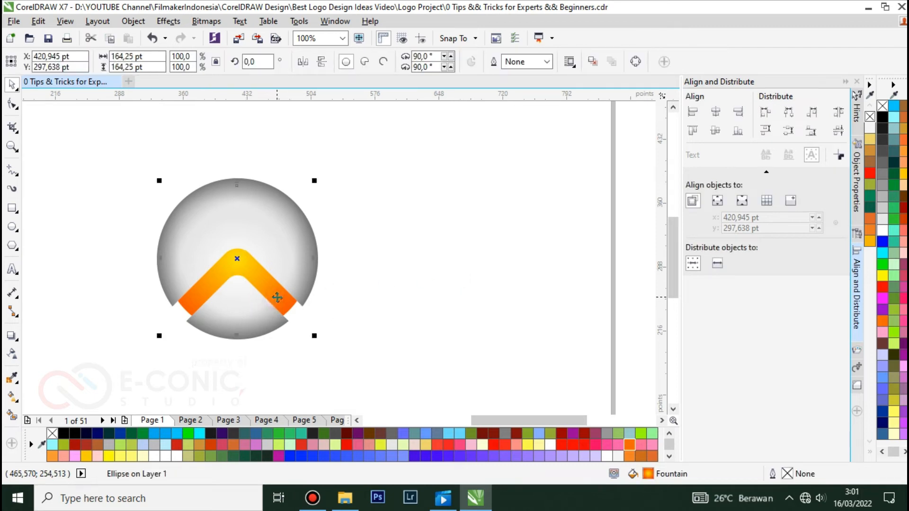
pyautogui.click(11, 395)
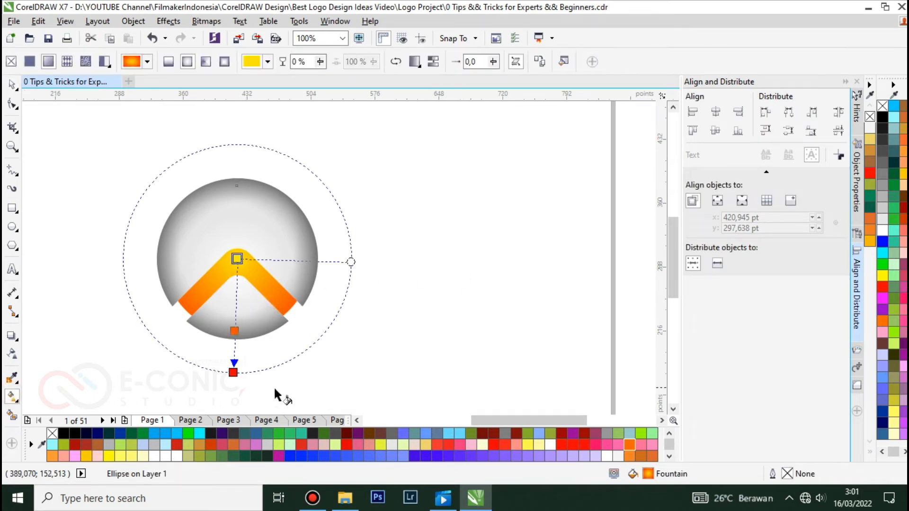
pyautogui.moveTo(235, 368); pyautogui.dragTo(235, 308)
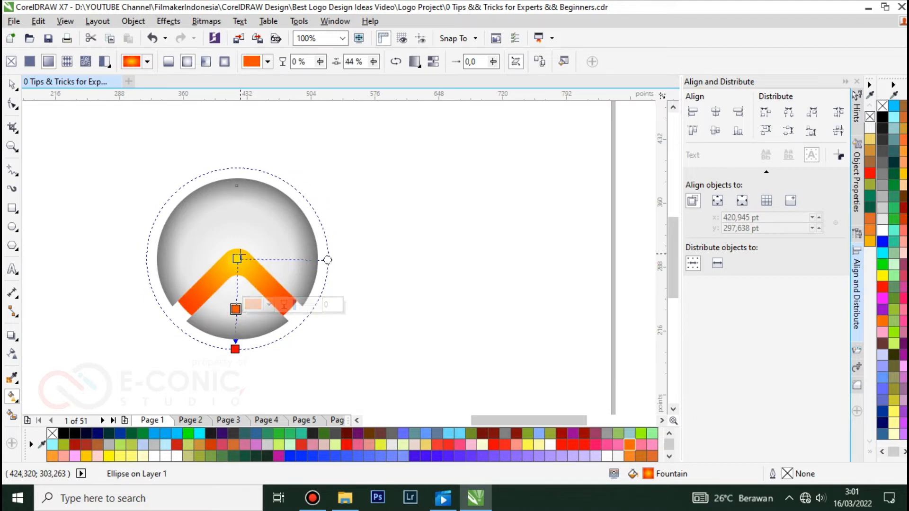
pyautogui.click(237, 259)
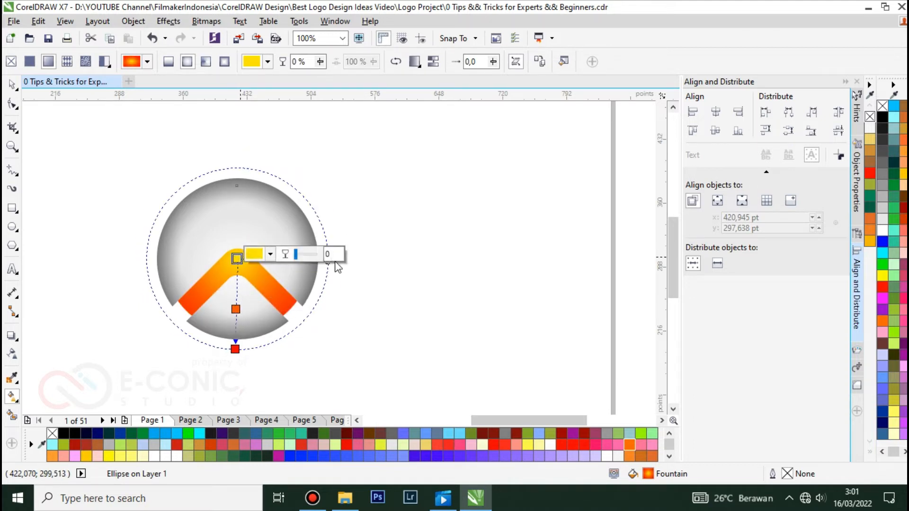
pyautogui.click(424, 234)
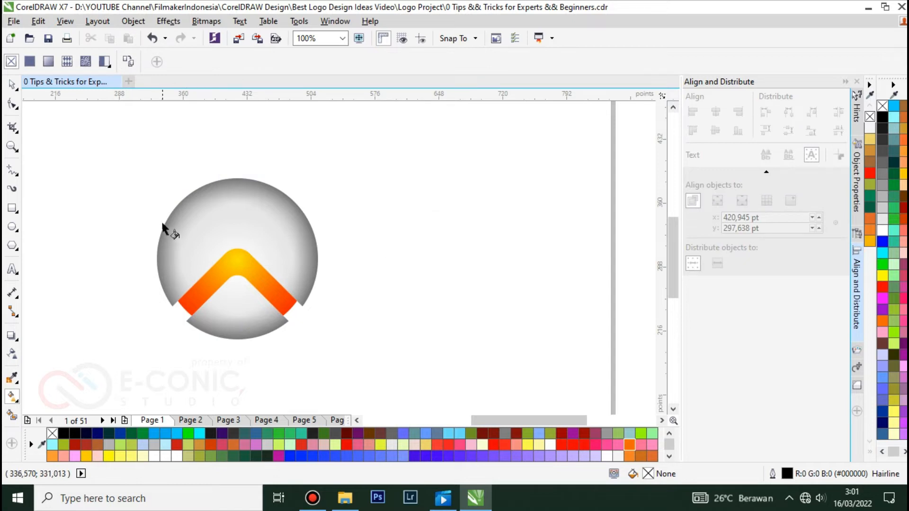
pyautogui.click(12, 85)
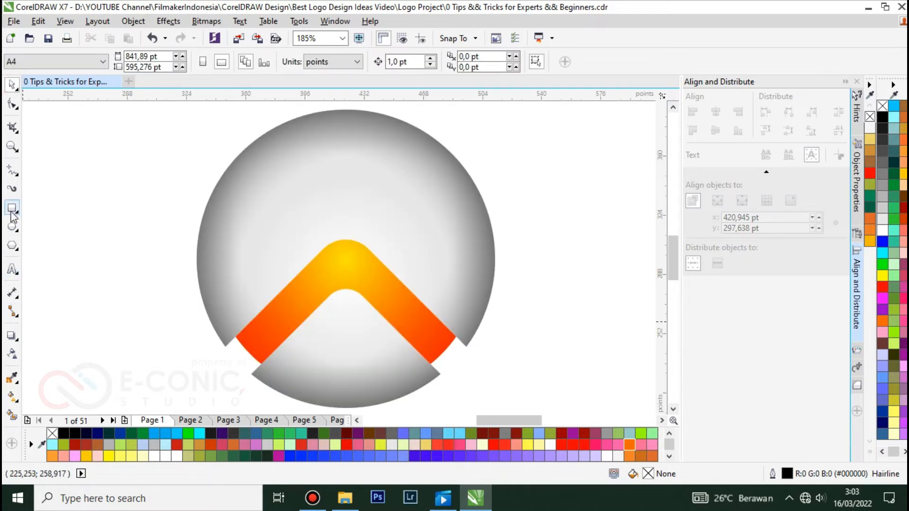
# Draw a rectangle about 146,5 pt wide between the circle's two lower notch corners and flip it upward to about 38,5 pt high
pyautogui.click(13, 206)
pyautogui.moveTo(225, 346); pyautogui.dragTo(470, 353)
pyautogui.scroll(-1, 365, 330)
pyautogui.scroll(-1, 464, 307)
pyautogui.scroll(1, 410, 380)
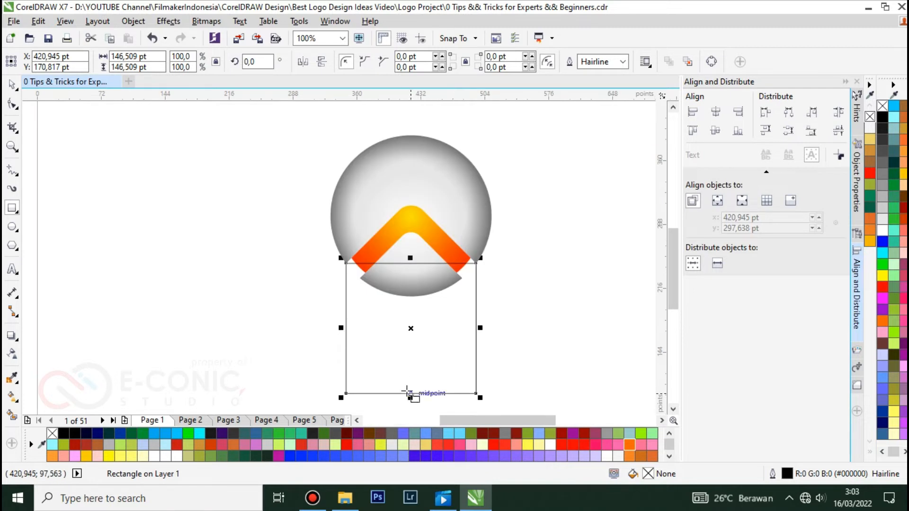
pyautogui.moveTo(410, 398); pyautogui.dragTo(426, 229)
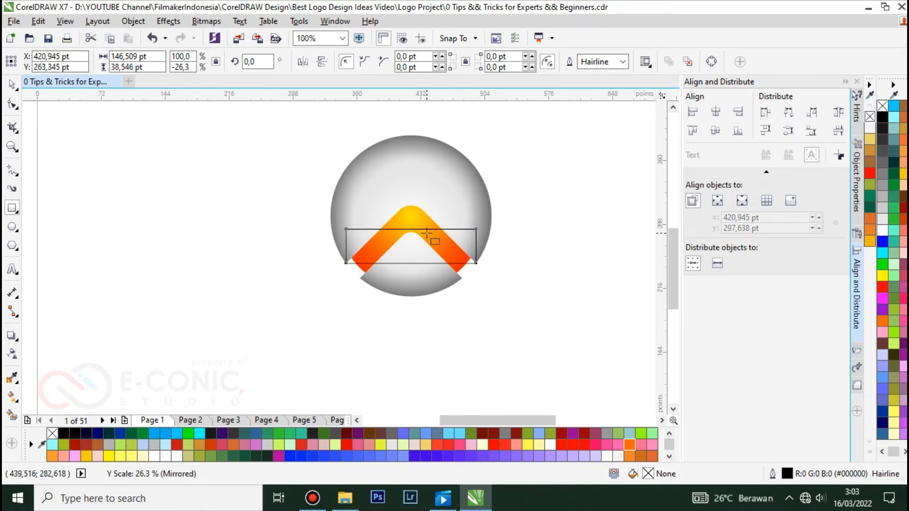
# Fill the rectangle with gray #808080, remove its outline and send it to the back
pyautogui.click(12, 85)
pyautogui.click(884, 174)
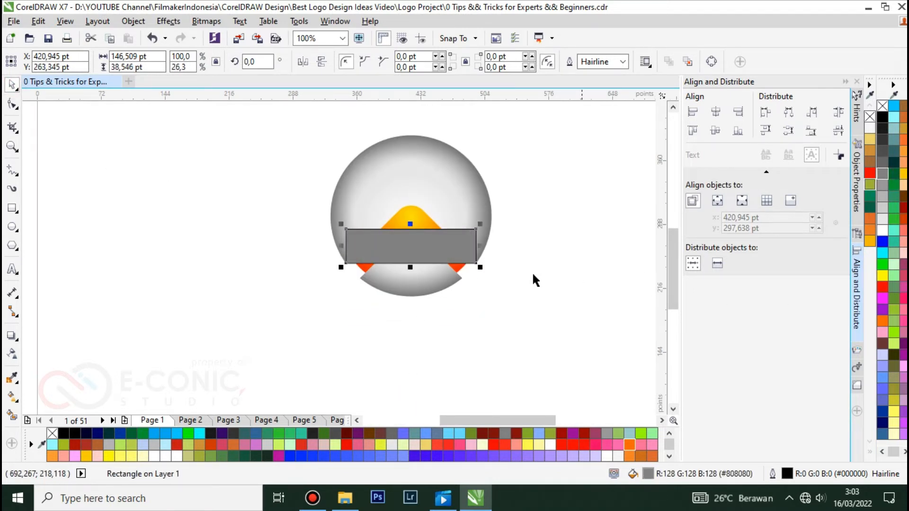
pyautogui.rightClick(882, 106)
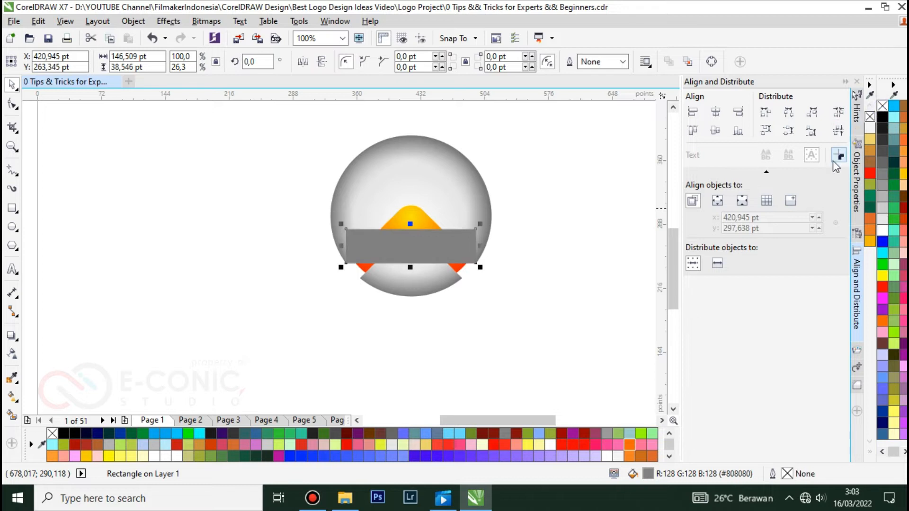
pyautogui.hotkey('shift', 'pagedown')
pyautogui.scroll(3, 362, 247)
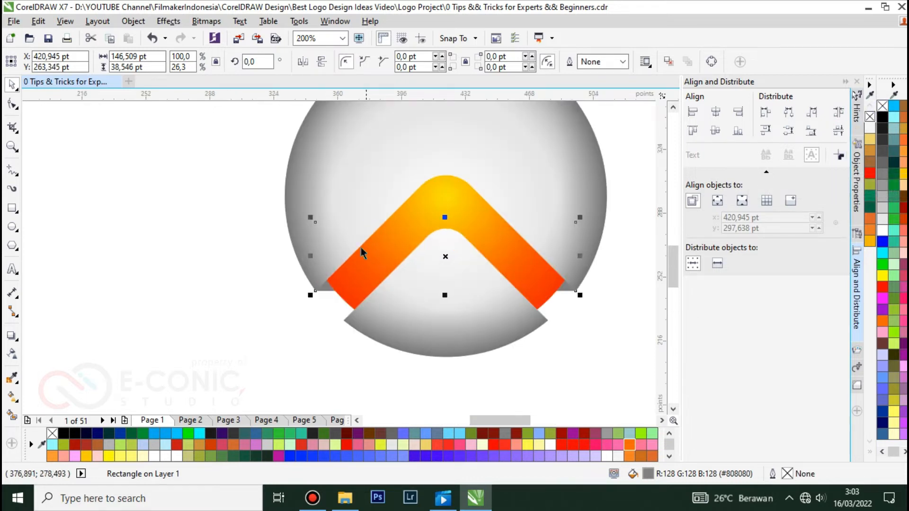
# Convert the rectangle to curves, bring it to the front and give it no fill with a black hairline outline
pyautogui.click(303, 313)
pyautogui.rightClick(306, 316)
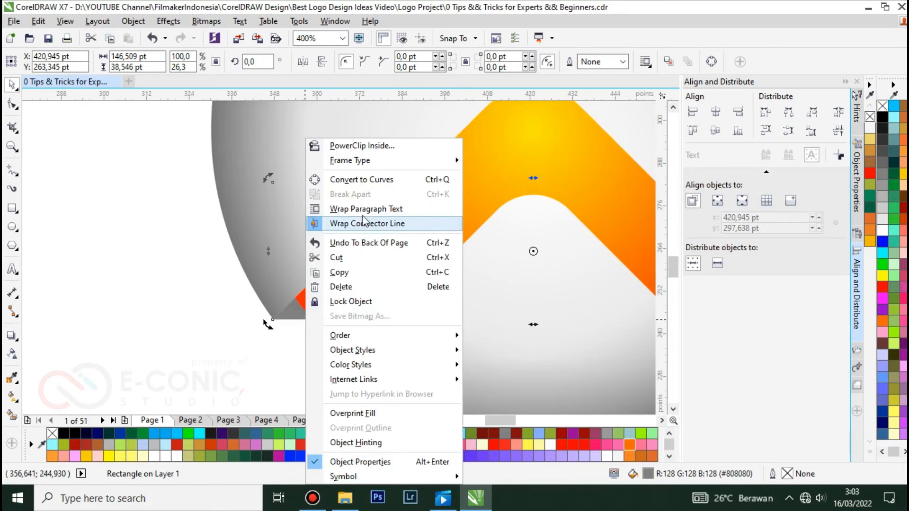
pyautogui.click(375, 183)
pyautogui.hotkey('ctrl', 'Home')
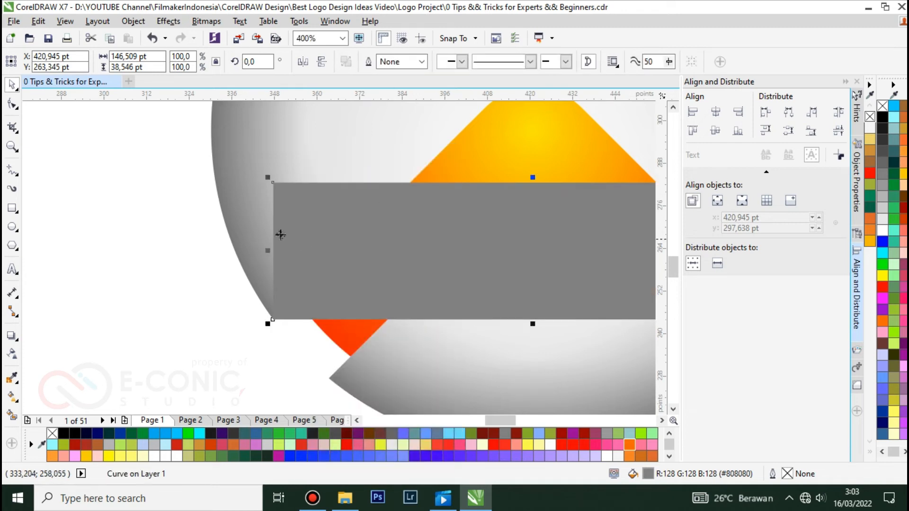
pyautogui.click(882, 106)
pyautogui.rightClick(882, 117)
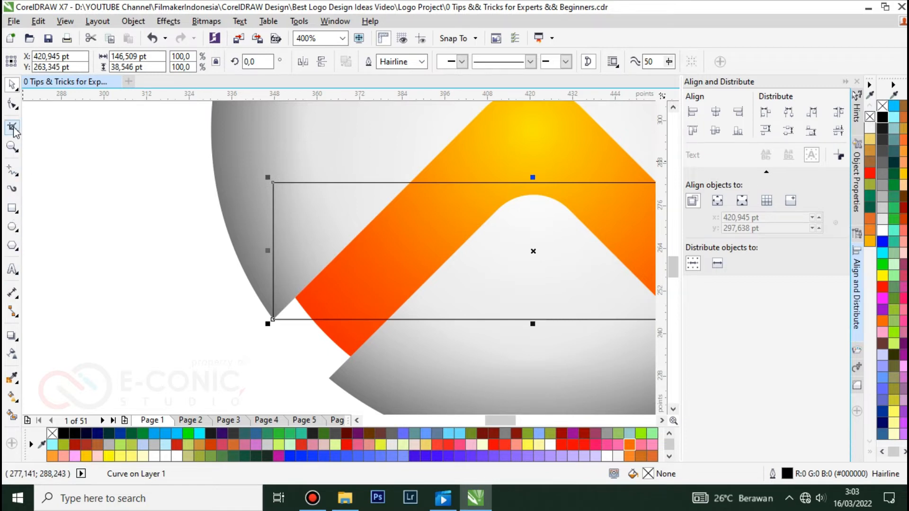
# Convert the rectangle's segments to curves and bend its lower edge upward into a shallow arch over the chevron
pyautogui.click(12, 103)
pyautogui.scroll(-2, 161, 275)
pyautogui.moveTo(169, 268); pyautogui.dragTo(511, 302)
pyautogui.click(189, 61)
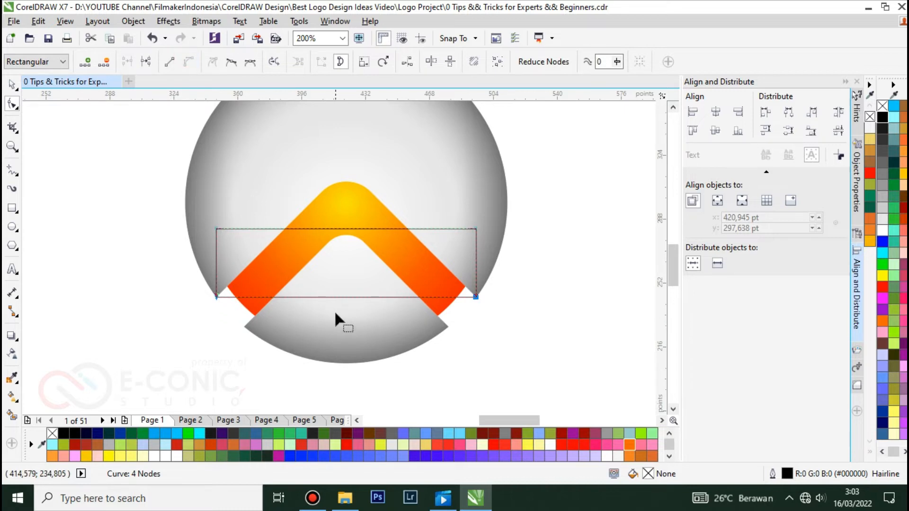
pyautogui.scroll(2, 334, 311)
pyautogui.moveTo(353, 279); pyautogui.dragTo(356, 226)
pyautogui.click(12, 84)
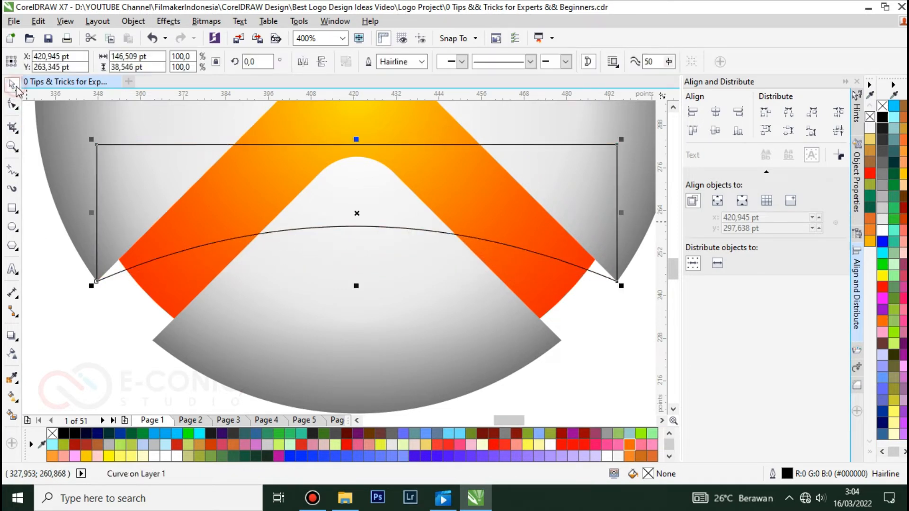
# Fill the arched shape with light gray #CCCCCC, remove its outline and place it behind the circles
pyautogui.click(882, 208)
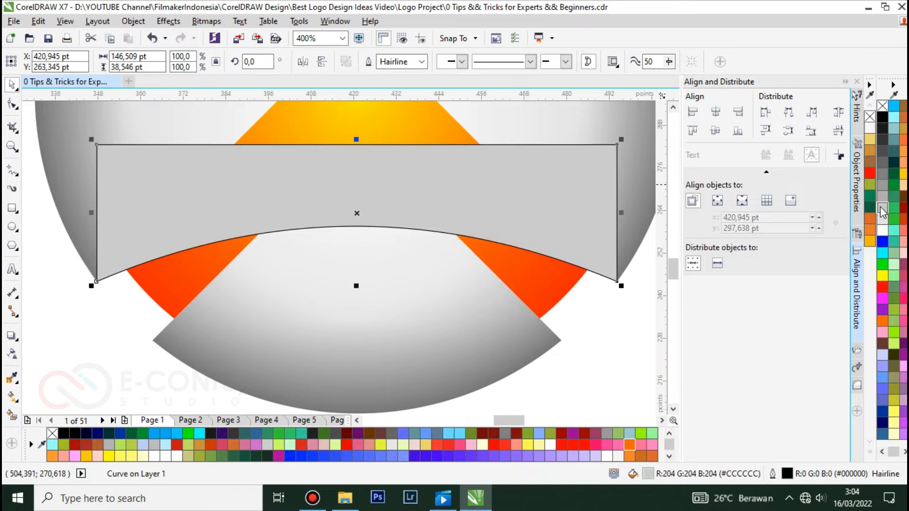
pyautogui.rightClick(882, 105)
pyautogui.hotkey('ctrl', 'pagedown')
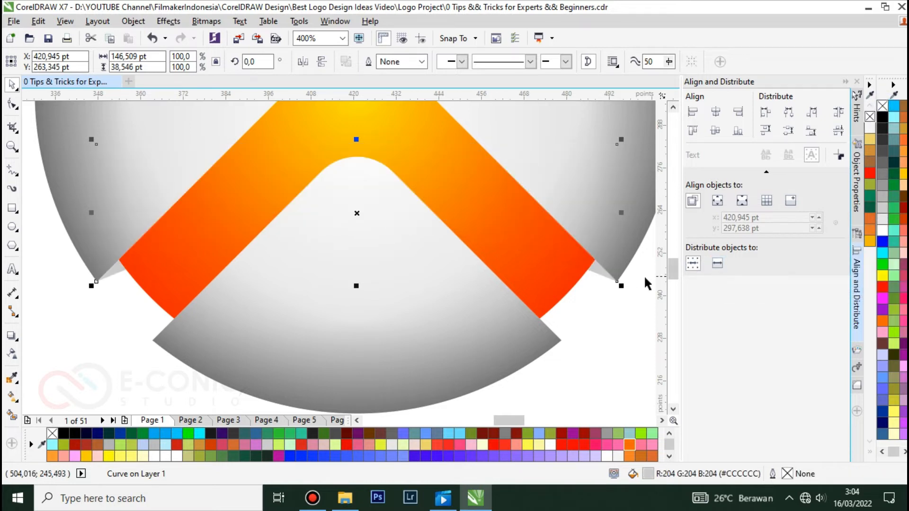
# Test darker gray fills on the arched shape and settle on #B3B3B3
pyautogui.click(882, 162)
pyautogui.click(882, 170)
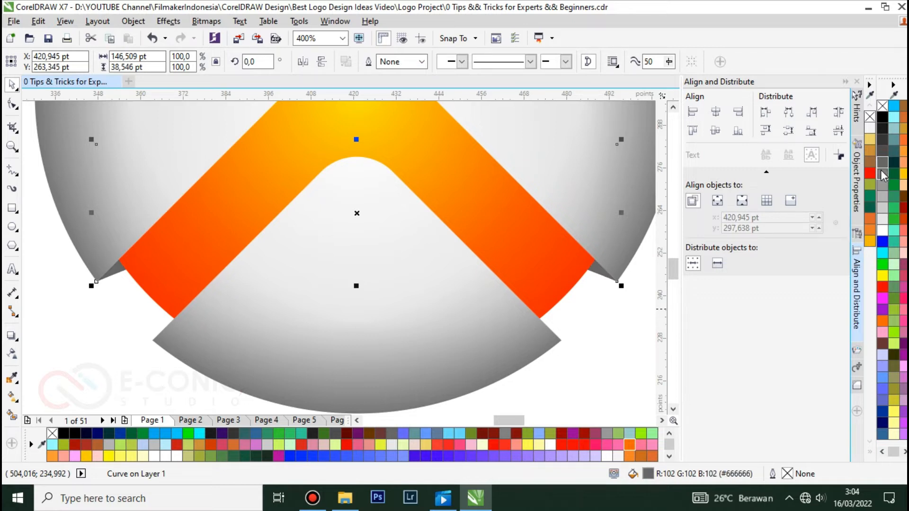
pyautogui.click(882, 174)
pyautogui.click(882, 163)
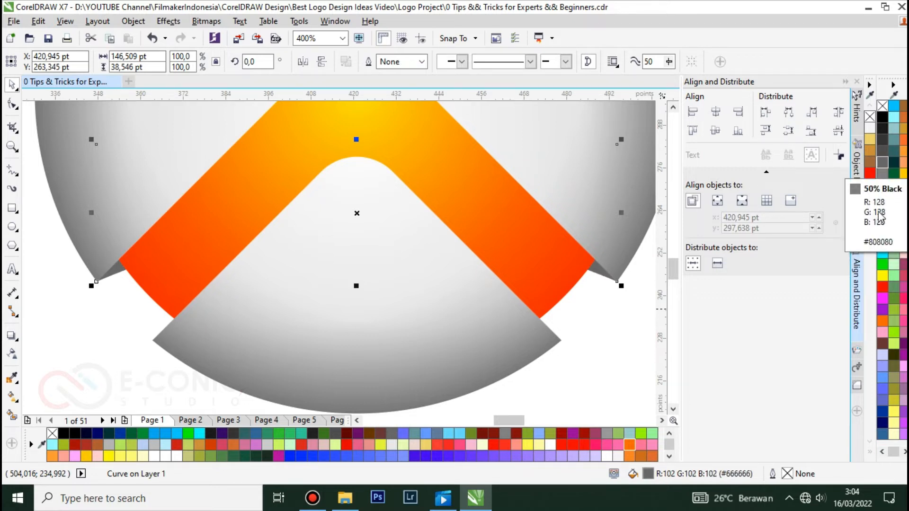
pyautogui.click(883, 197)
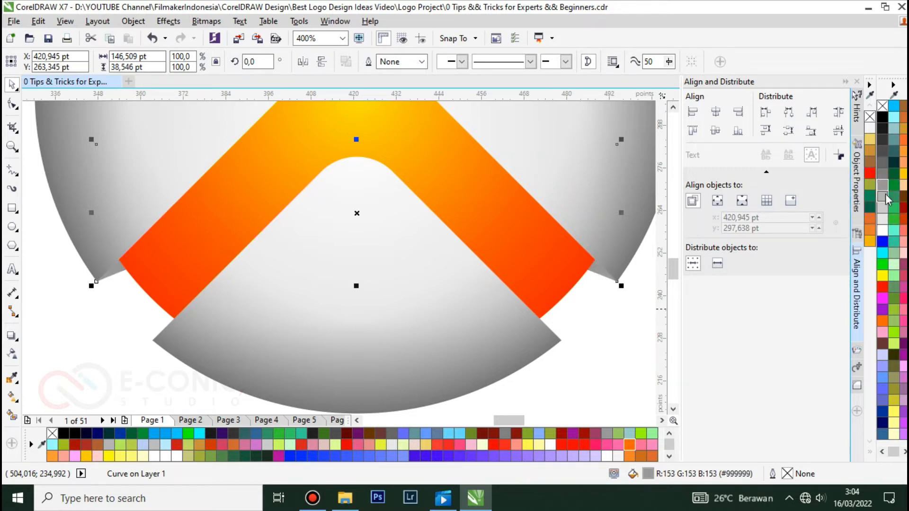
pyautogui.click(885, 197)
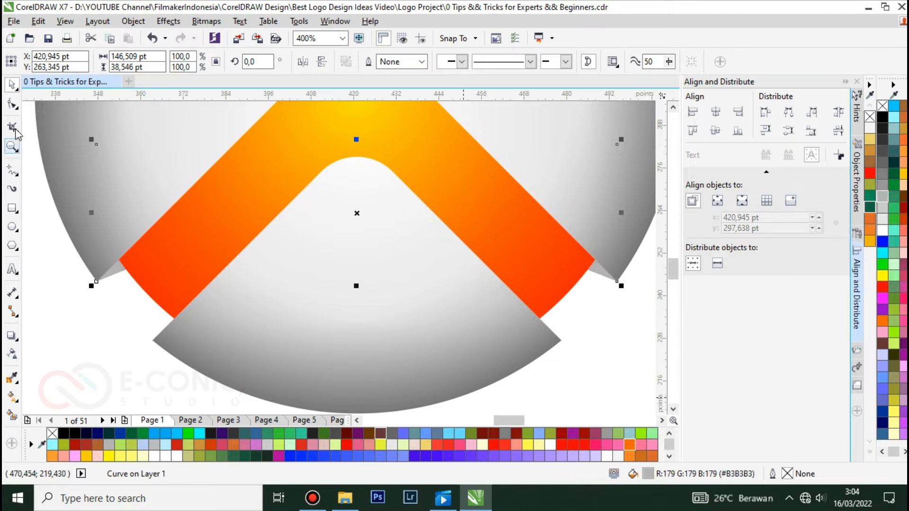
pyautogui.click(60, 292)
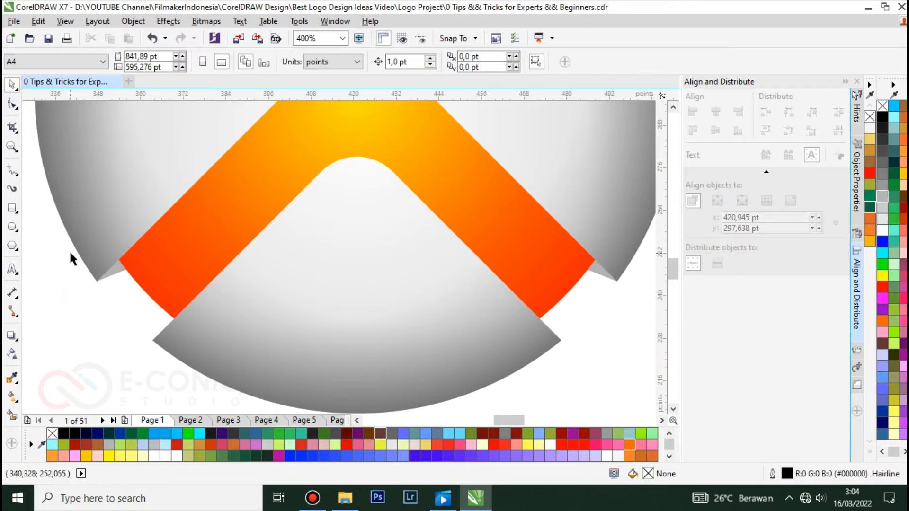
# Darken the outer gray node of the cut circle's radial gradient and move its white centre node slightly up
pyautogui.press('F4')
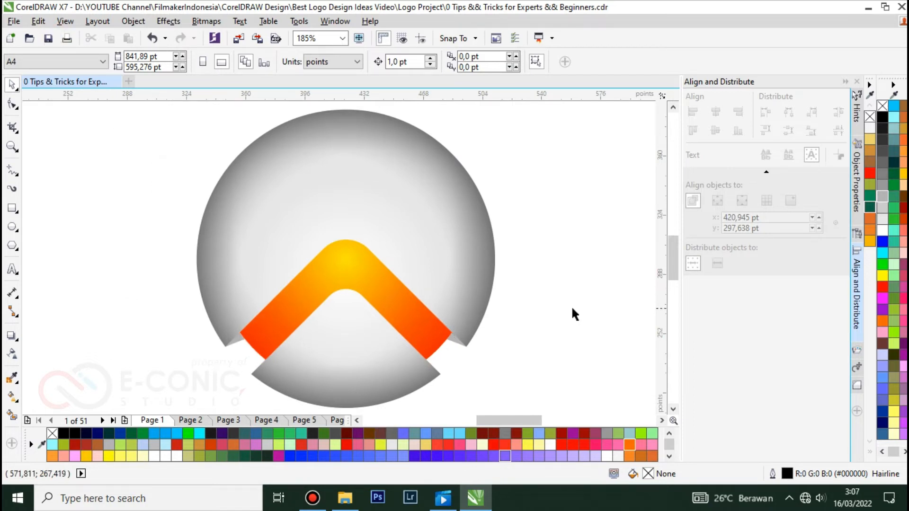
pyautogui.click(331, 338)
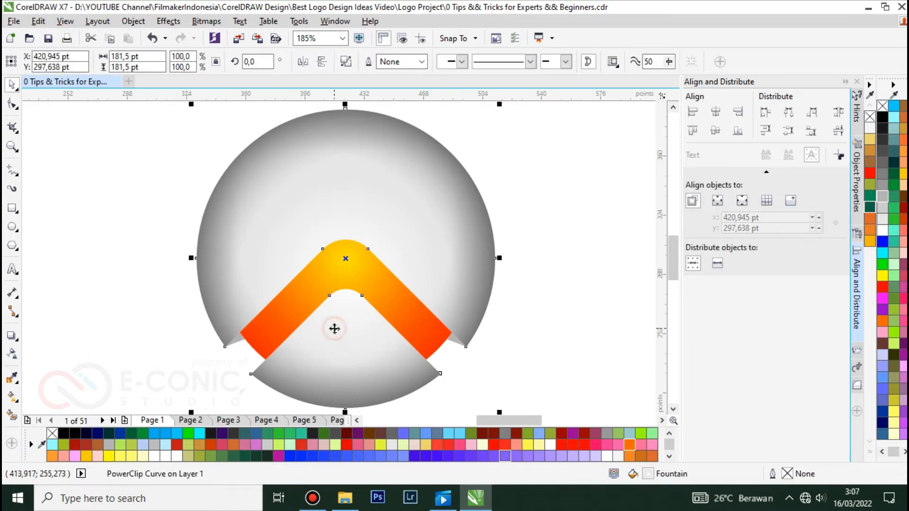
pyautogui.click(12, 396)
pyautogui.click(346, 372)
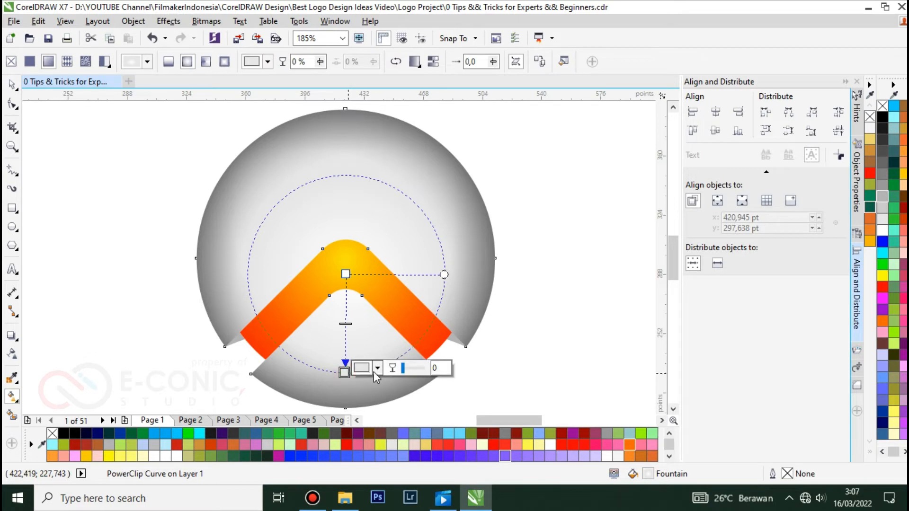
pyautogui.click(377, 369)
pyautogui.moveTo(362, 272); pyautogui.dragTo(344, 266)
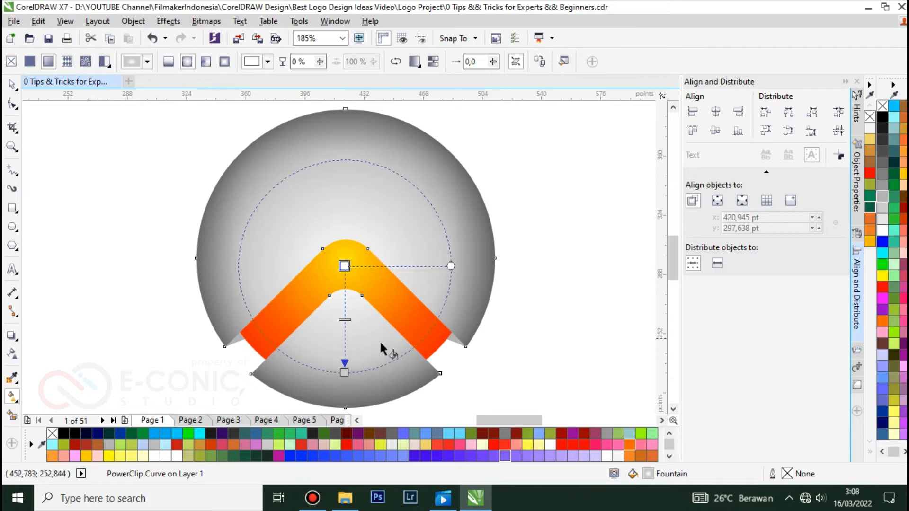
pyautogui.click(12, 84)
pyautogui.click(178, 232)
# Place a copy of the cut shaded circle beside the logo, about 188 pt to the right of the original
pyautogui.click(264, 177)
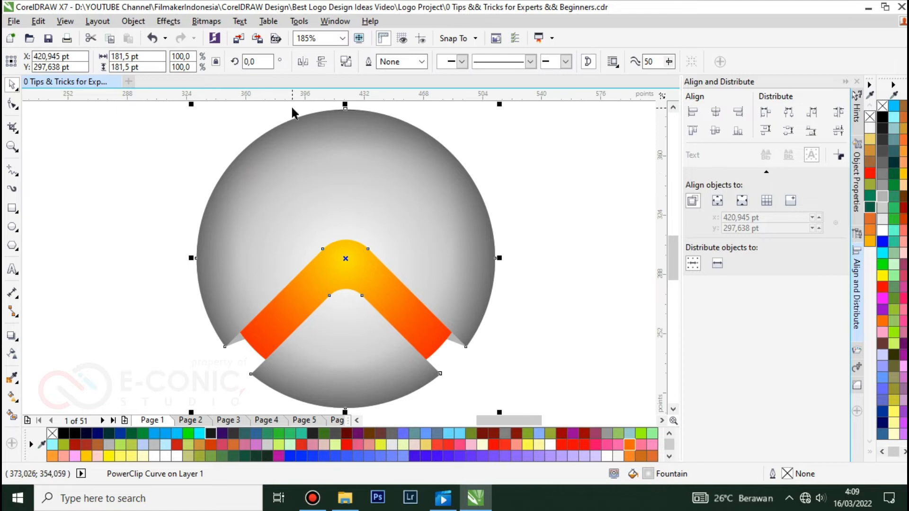
pyautogui.moveTo(311, 170); pyautogui.dragTo(619, 180)
pyautogui.rightClick(619, 180)
pyautogui.hscroll(2, 616, 174)
pyautogui.moveTo(460, 239); pyautogui.dragTo(460, 243)
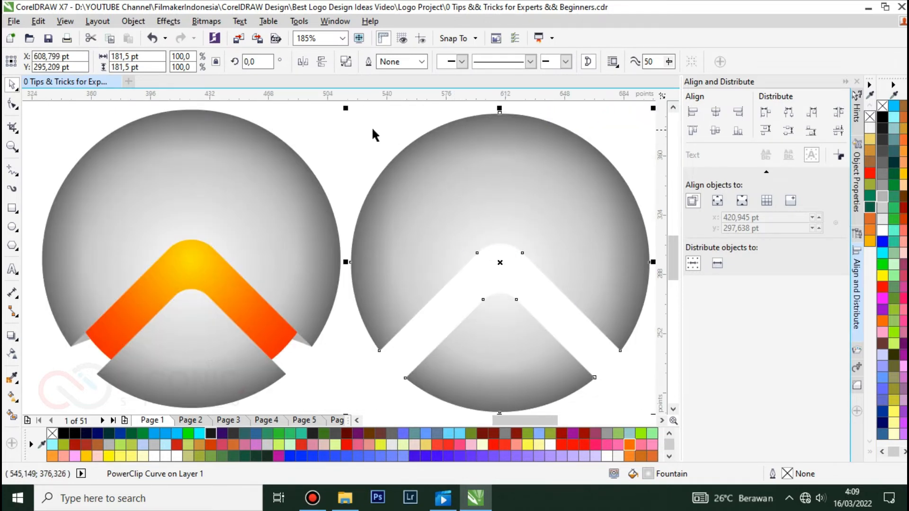
# Break the copied cut circle apart and select its lower wedge-shaped piece
pyautogui.click(346, 62)
pyautogui.click(357, 126)
pyautogui.click(493, 337)
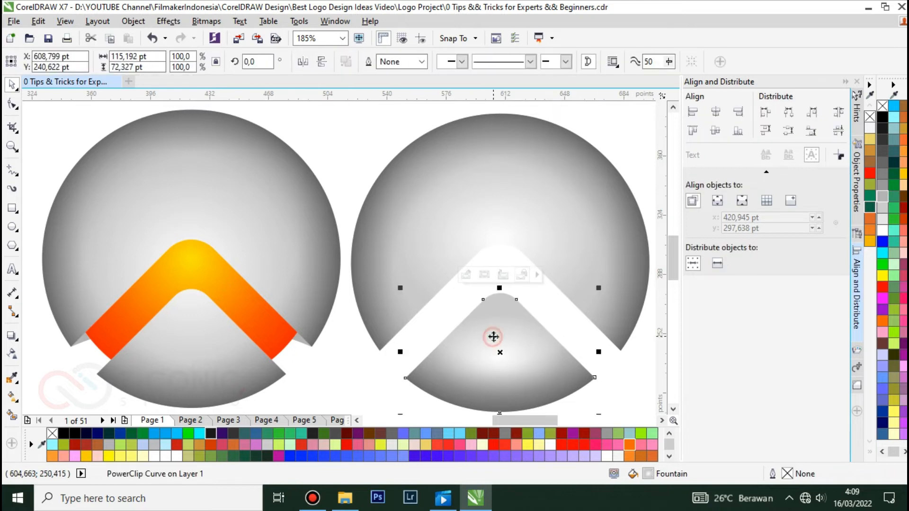
# Delete the copied circle's lower wedge and fill its remaining upper piece with black
pyautogui.press('Delete')
pyautogui.click(530, 215)
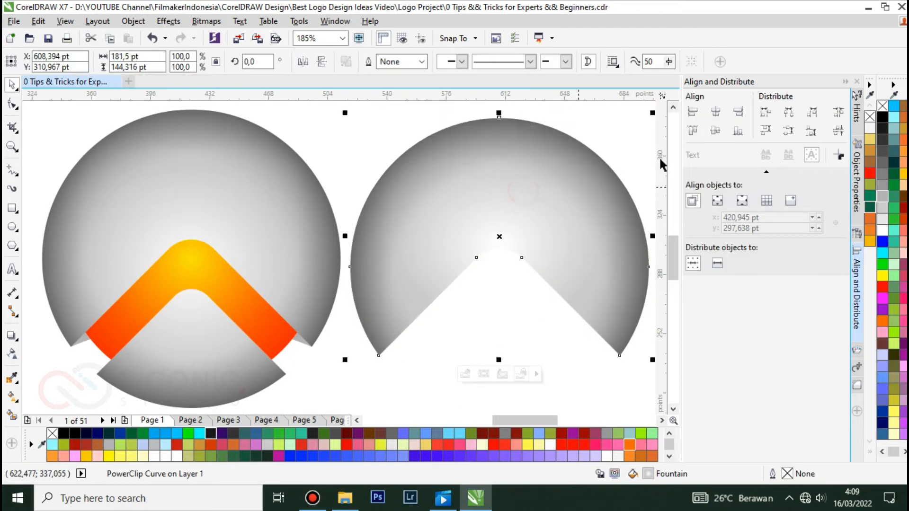
pyautogui.click(889, 121)
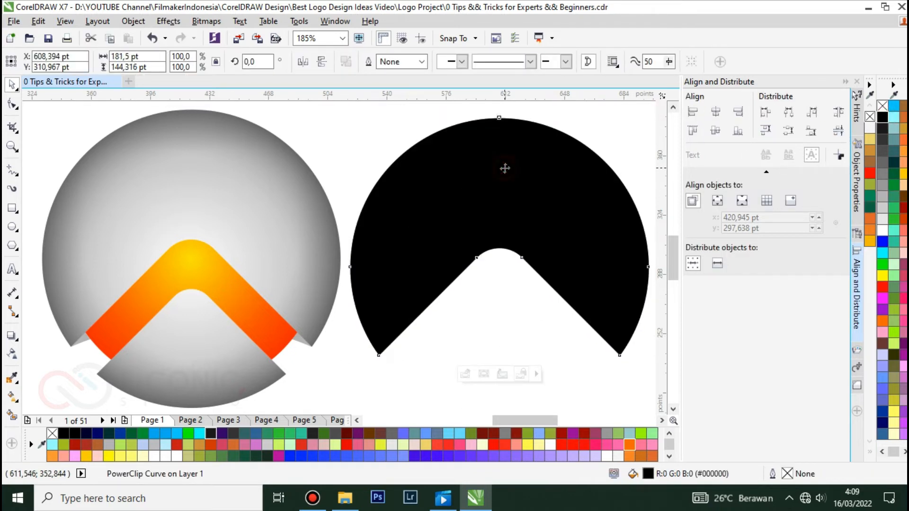
# Centre the black piece horizontally and vertically on the original cut shaded circle
pyautogui.keyDown('shift'); pyautogui.click(177, 209); pyautogui.keyUp('shift')
pyautogui.press('e')
pyautogui.press('c')
pyautogui.click(419, 188)
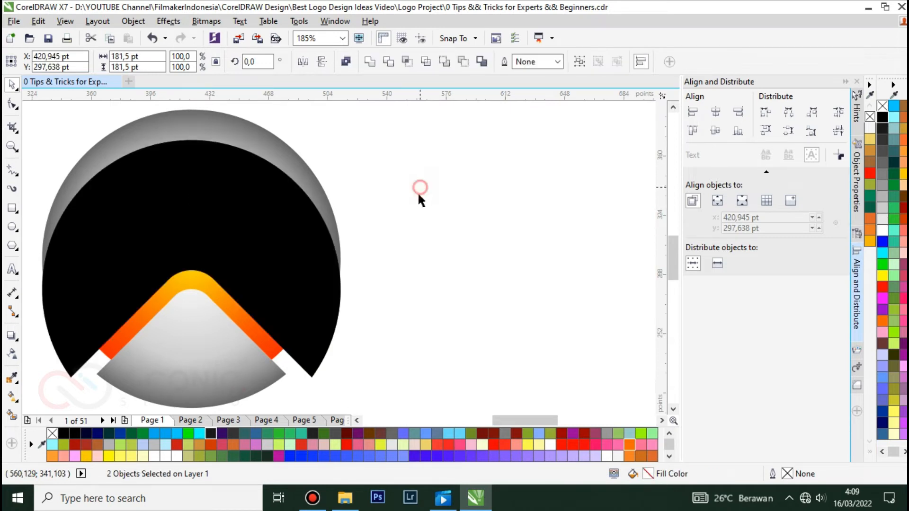
pyautogui.press('F4')
# Move the black piece up to Y 308,974 pt, leaving a thin band of the orange chevron's upper edge covered
pyautogui.click(330, 209)
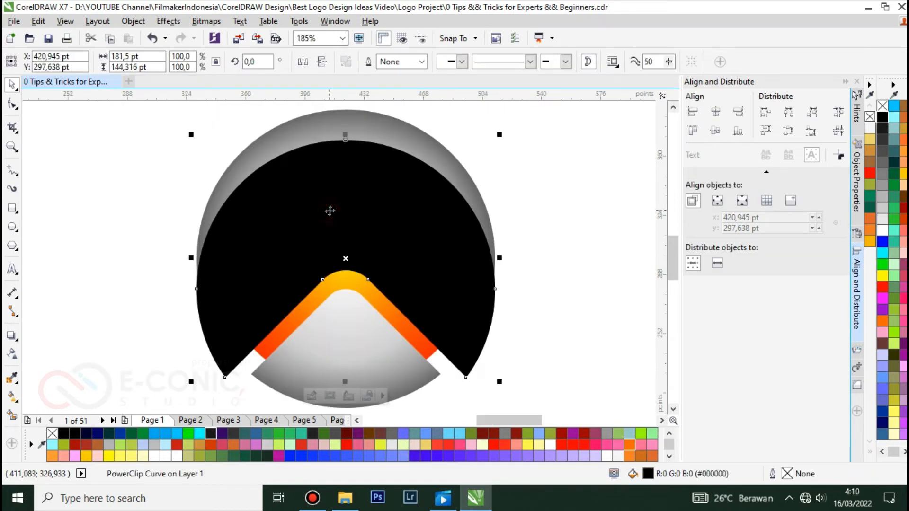
pyautogui.moveTo(330, 207); pyautogui.dragTo(339, 185)
pyautogui.click(106, 176)
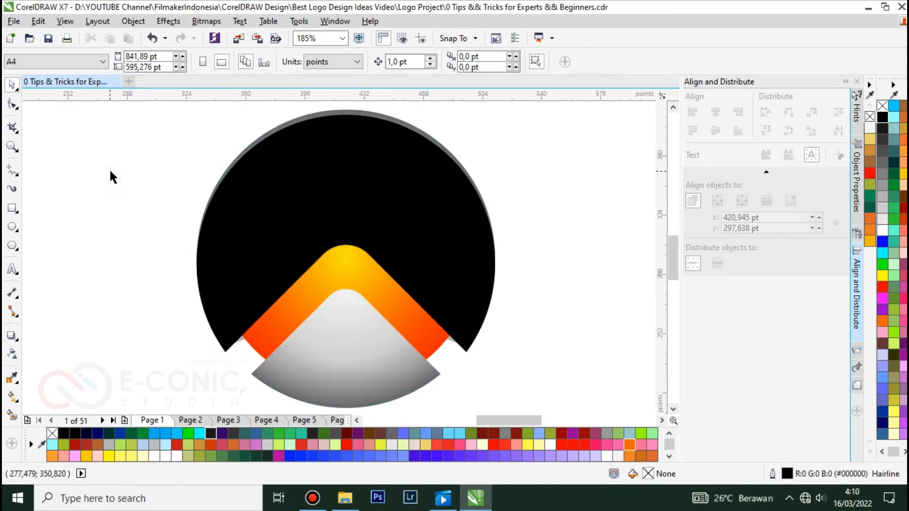
pyautogui.click(391, 185)
pyautogui.moveTo(391, 185)
pyautogui.mouseDown()
pyautogui.moveTo(391, 176)
pyautogui.moveTo(391, 187)
pyautogui.mouseUp()
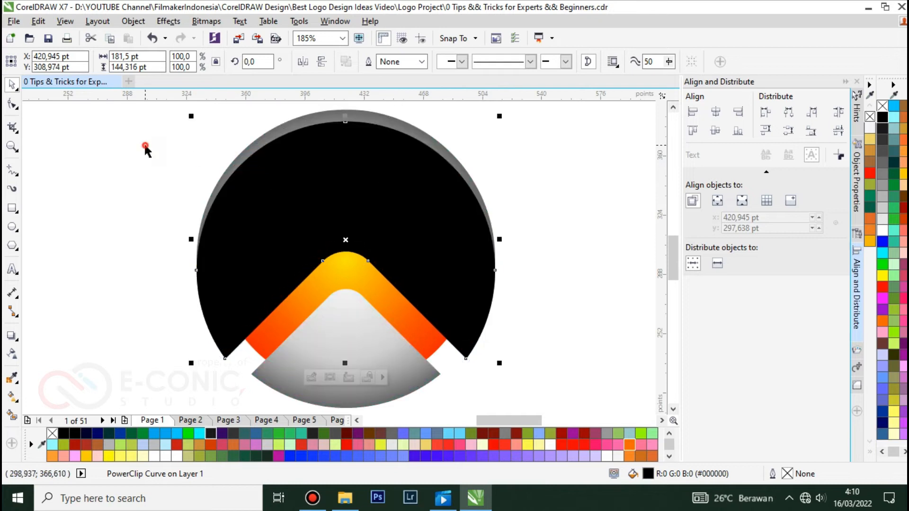
pyautogui.click(156, 152)
# Try a uniform transparency of 56 on the black piece and undo it
pyautogui.click(366, 207)
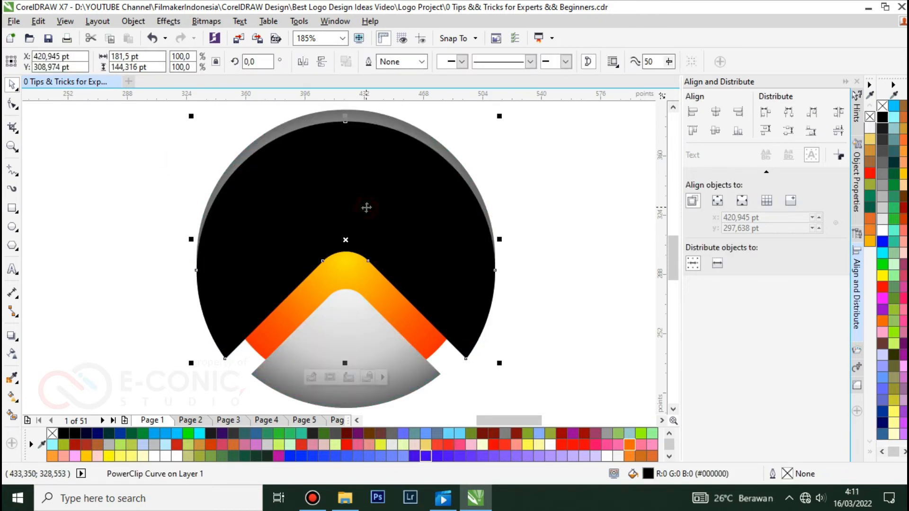
pyautogui.click(13, 353)
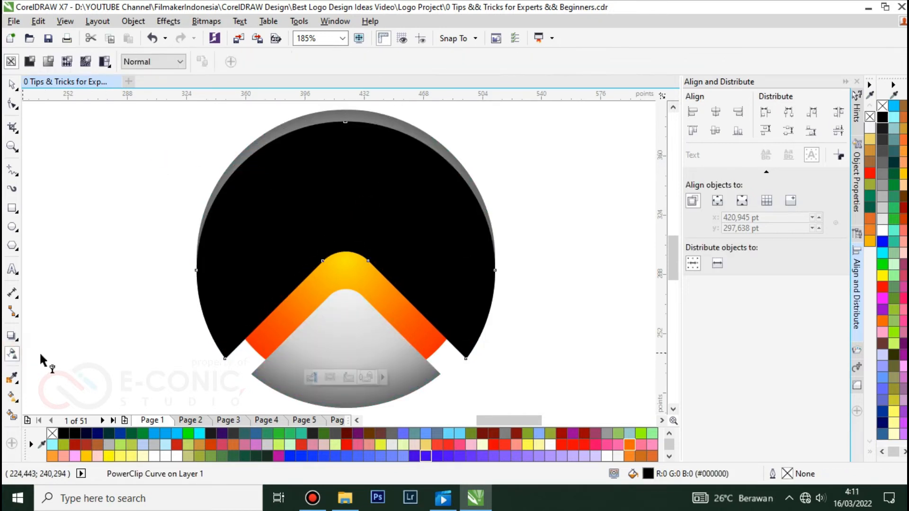
pyautogui.click(335, 379)
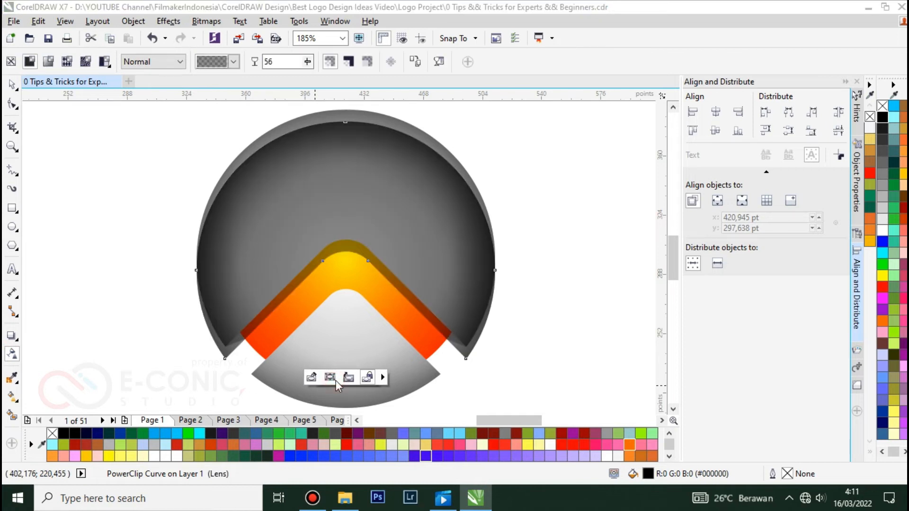
pyautogui.click(333, 378)
pyautogui.hotkey('ctrl', 'z')
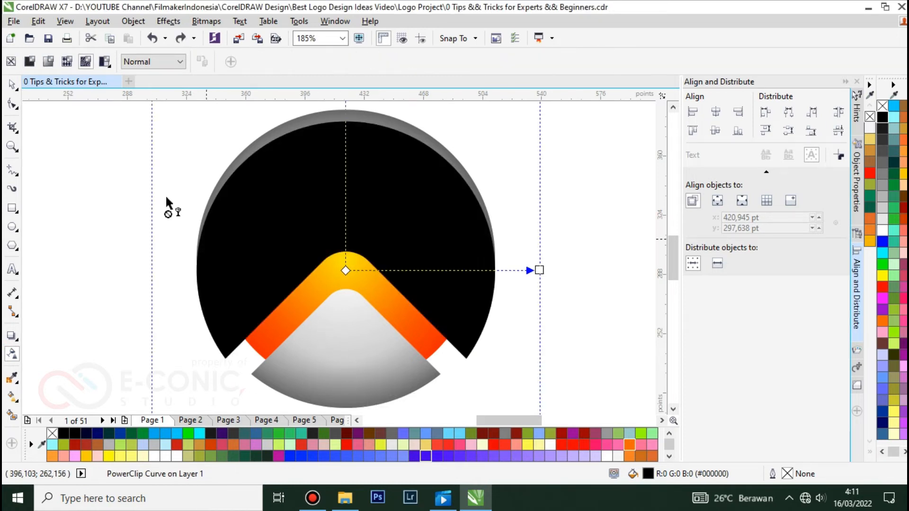
# Move the black piece about 106 pt to the right, clear of the logo's centre, and extract its PowerClip contents
pyautogui.click(12, 84)
pyautogui.click(284, 187)
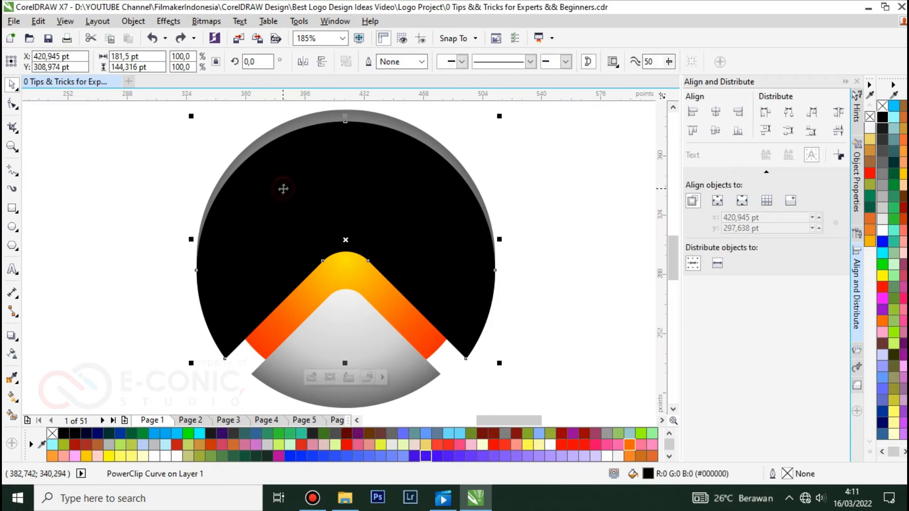
pyautogui.rightClick(291, 186)
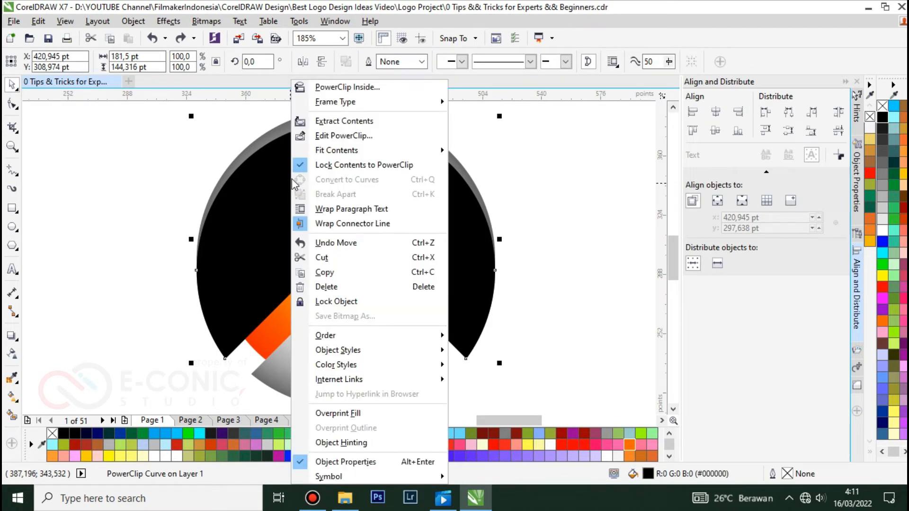
pyautogui.click(341, 136)
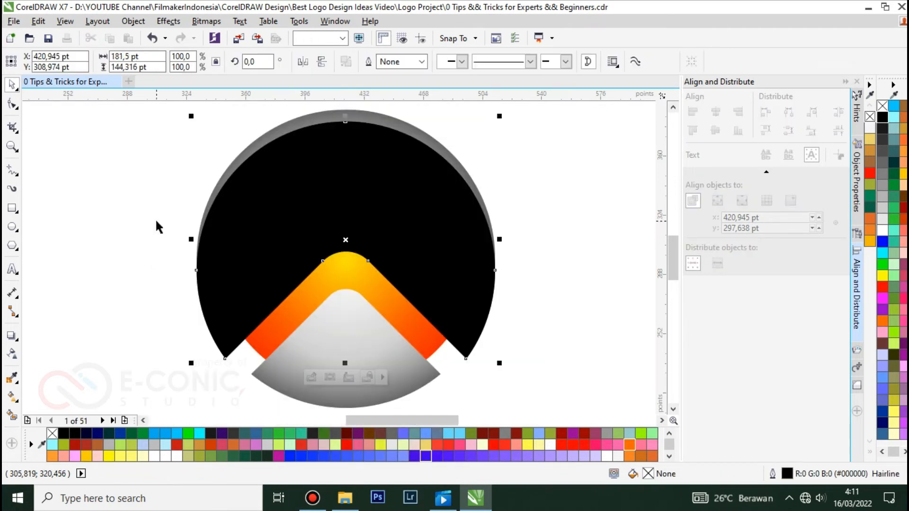
pyautogui.moveTo(345, 188); pyautogui.dragTo(529, 193)
pyautogui.rightClick(528, 193)
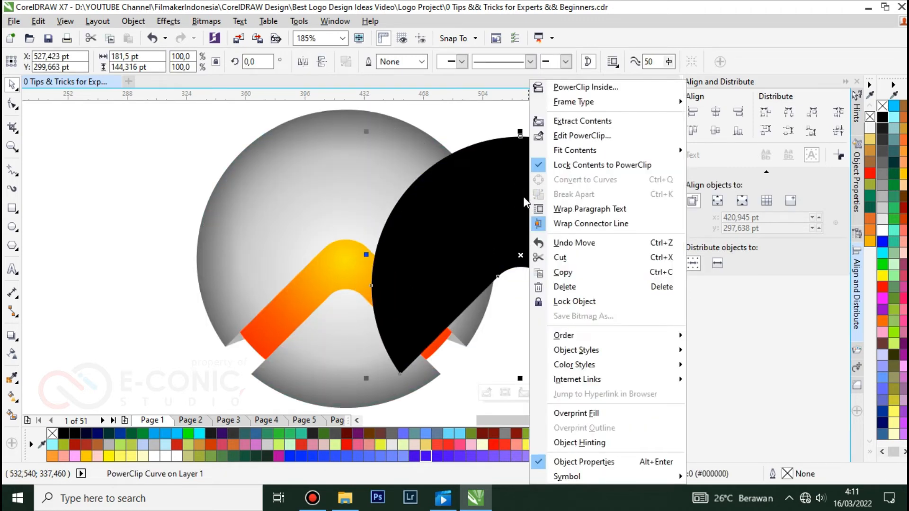
pyautogui.click(586, 122)
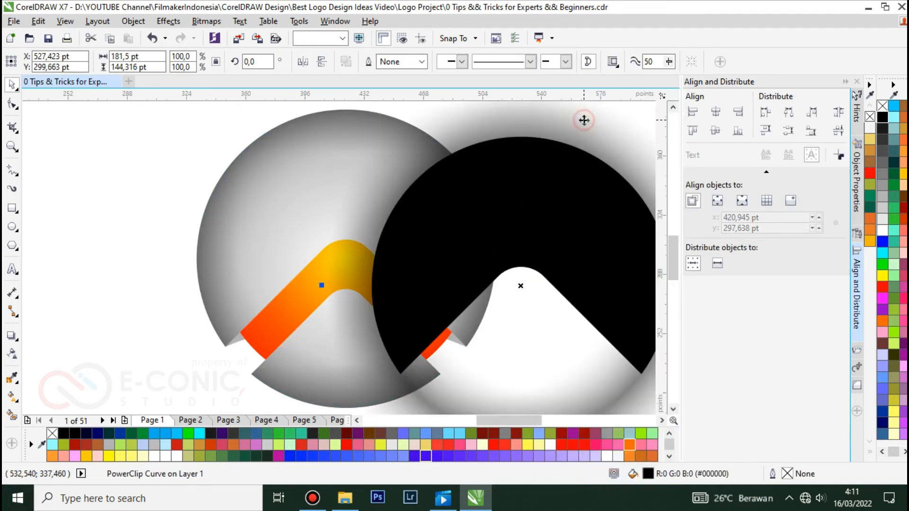
# Delete the soft-edged gradient rectangle extracted from the black piece
pyautogui.click(92, 236)
pyautogui.click(614, 398)
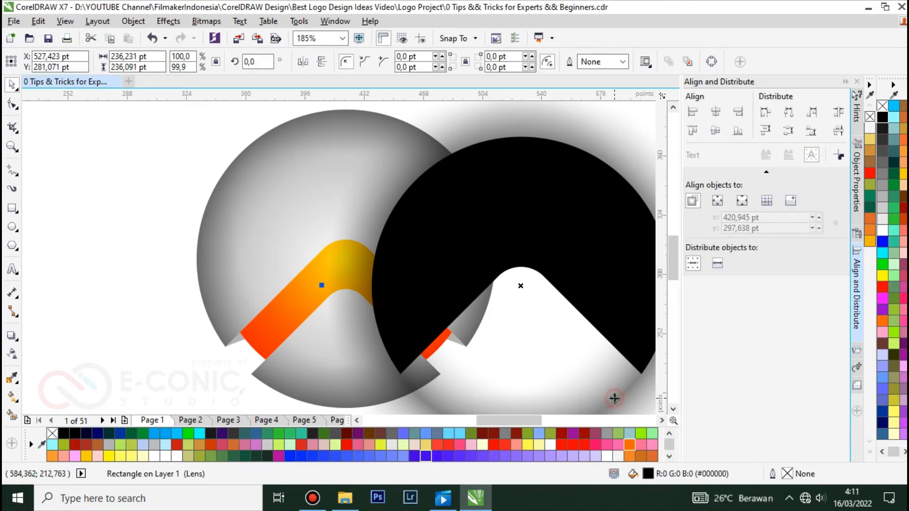
pyautogui.press('Delete')
# Centre the black piece horizontally on the shaded circle again
pyautogui.click(591, 240)
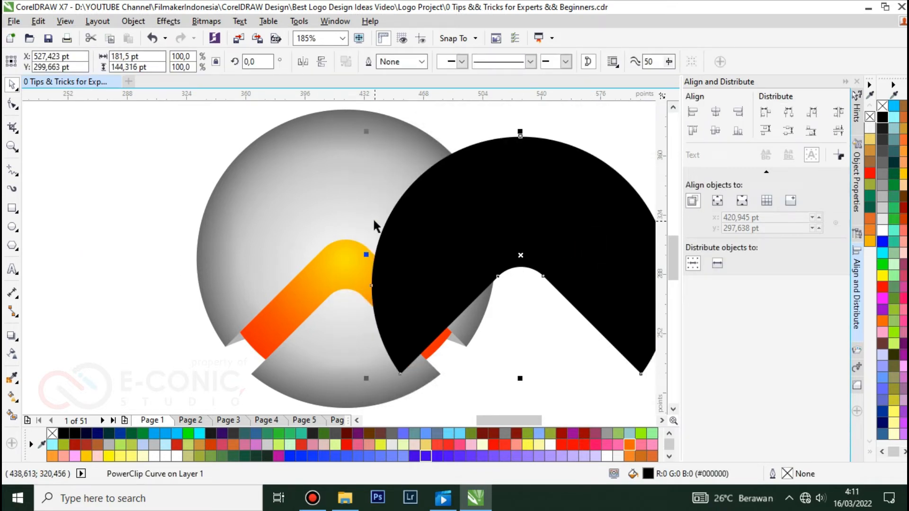
pyautogui.click(312, 203)
pyautogui.press('c')
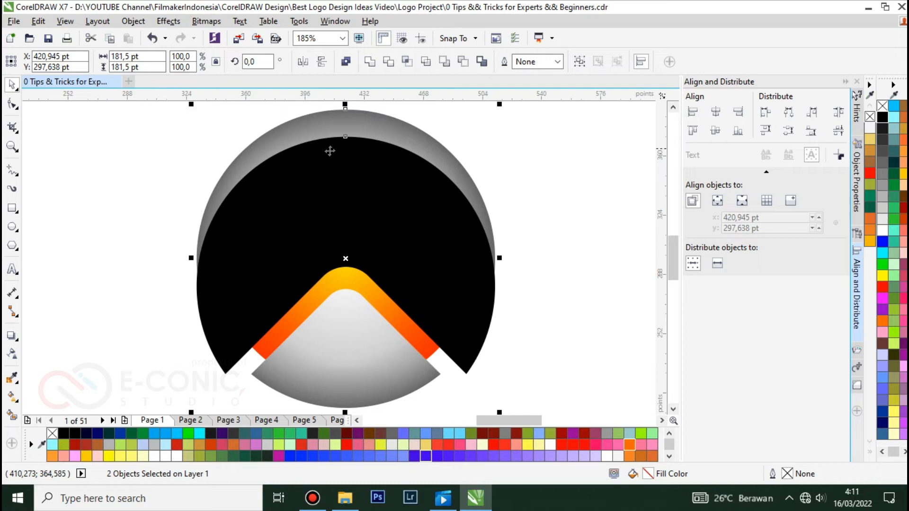
pyautogui.click(544, 233)
# Try a uniform transparency of 81 on the black piece
pyautogui.click(422, 232)
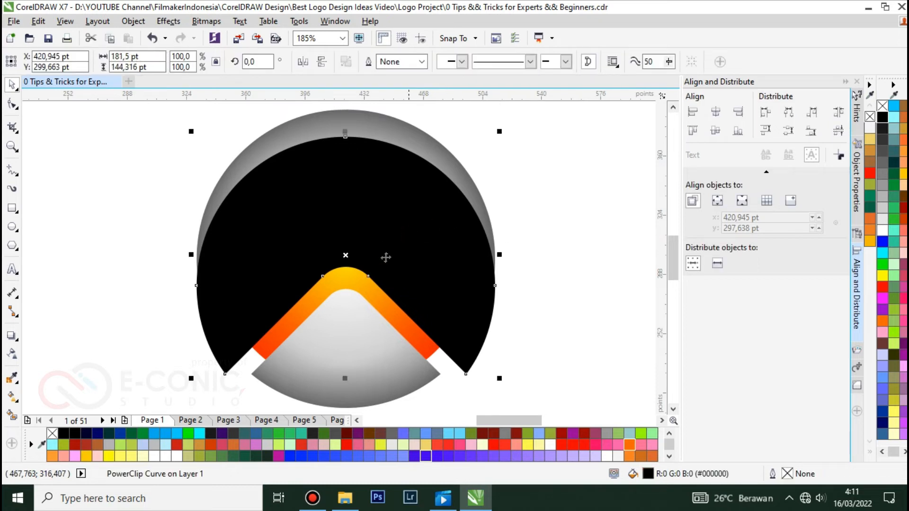
pyautogui.click(12, 355)
pyautogui.moveTo(340, 393)
pyautogui.mouseDown()
pyautogui.moveTo(356, 395)
pyautogui.moveTo(345, 395)
pyautogui.mouseUp()
pyautogui.click(537, 260)
pyautogui.click(425, 212)
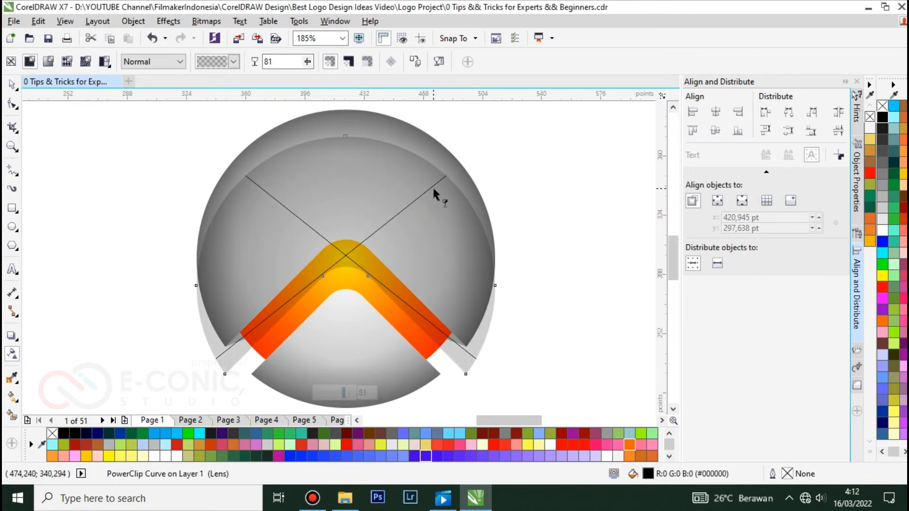
pyautogui.click(405, 251)
# Try shifting the transparent piece up and slightly left, and display its nodes for editing
pyautogui.click(15, 80)
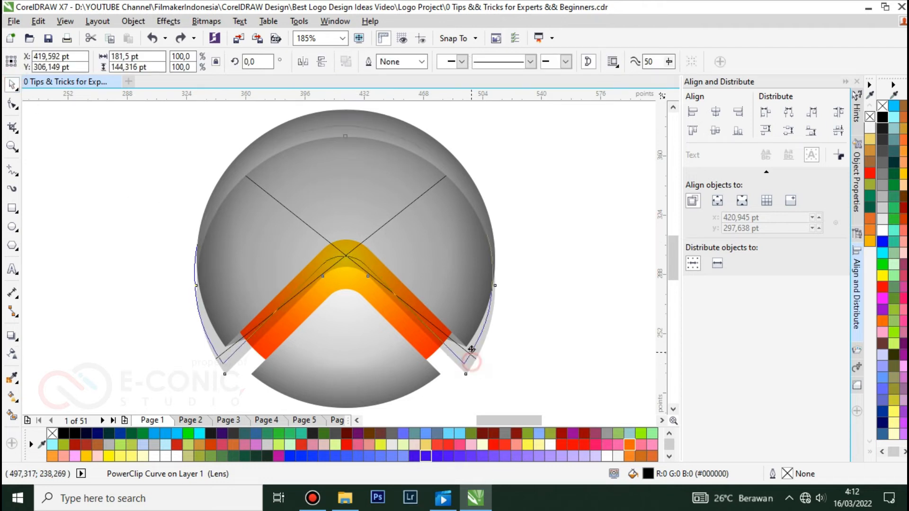
pyautogui.moveTo(424, 332); pyautogui.dragTo(418, 316)
pyautogui.doubleClick(351, 226)
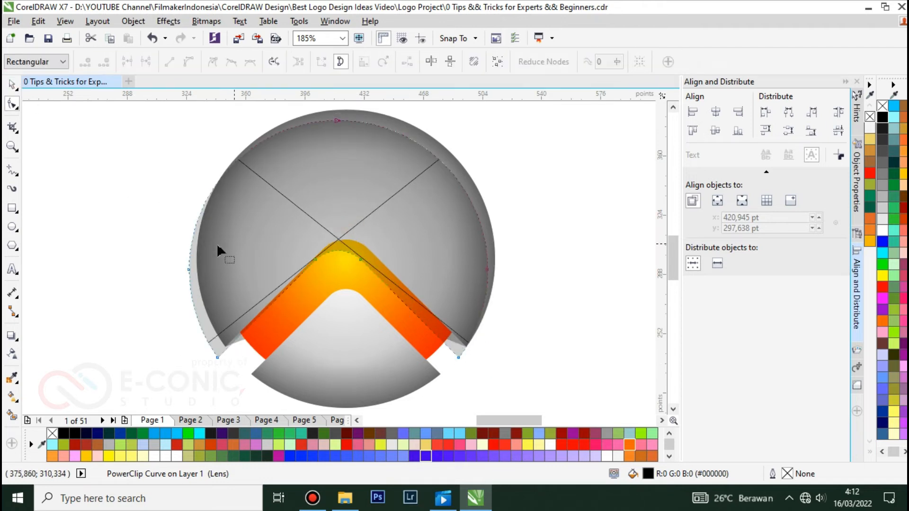
pyautogui.click(376, 206)
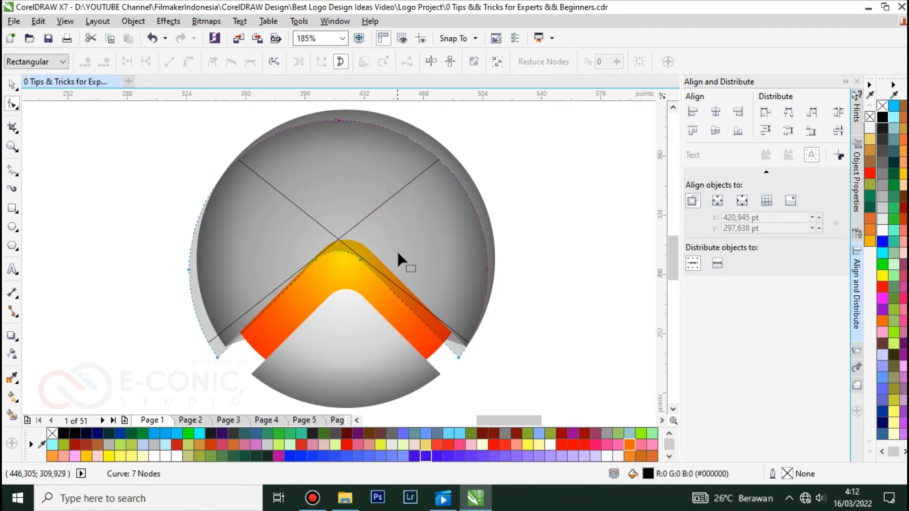
pyautogui.click(7, 75)
pyautogui.click(118, 231)
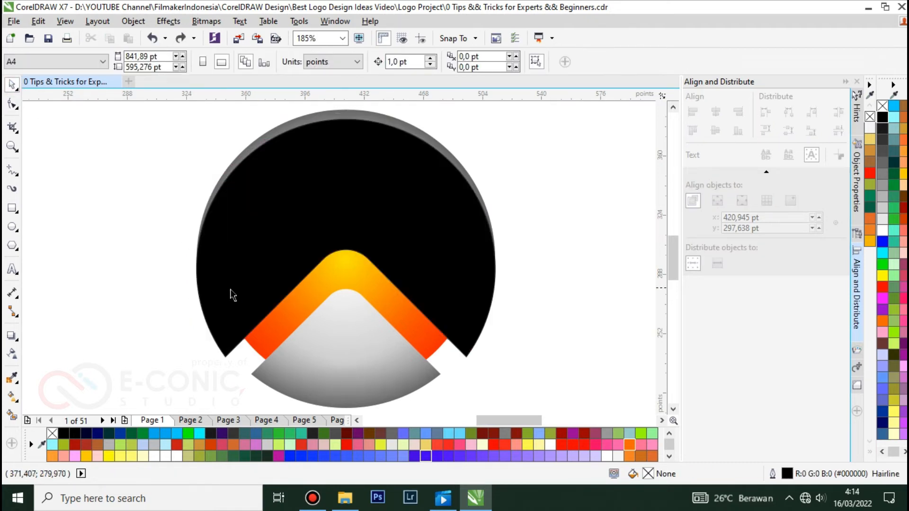
# Apply a uniform transparency of 73 to the black piece over the circle
pyautogui.click(272, 209)
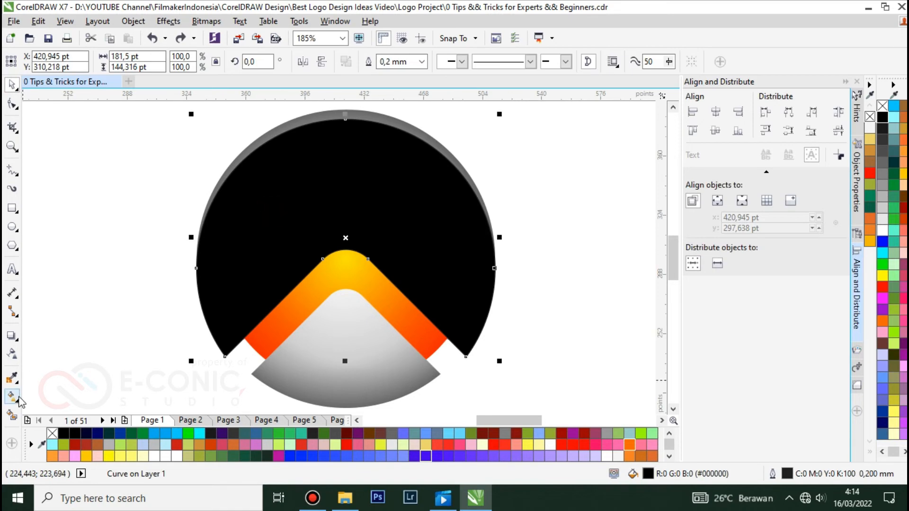
pyautogui.click(10, 346)
pyautogui.click(11, 355)
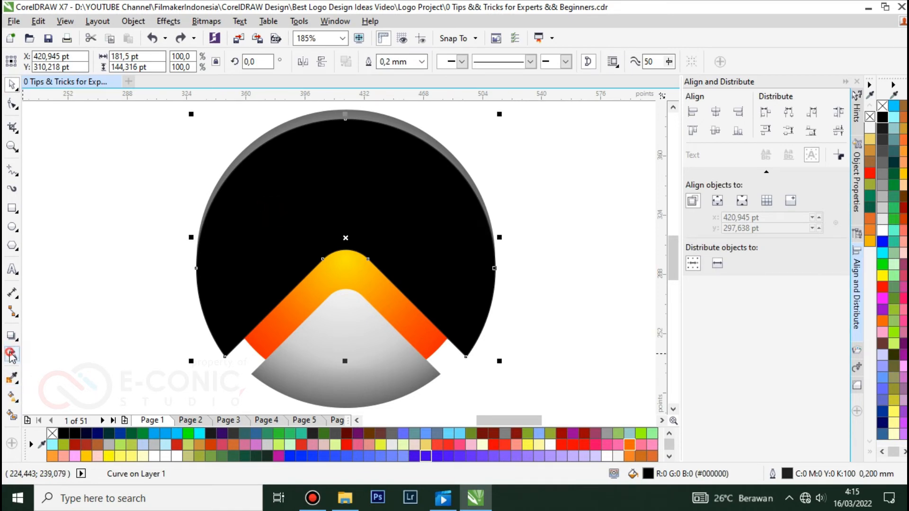
pyautogui.click(331, 376)
pyautogui.click(340, 377)
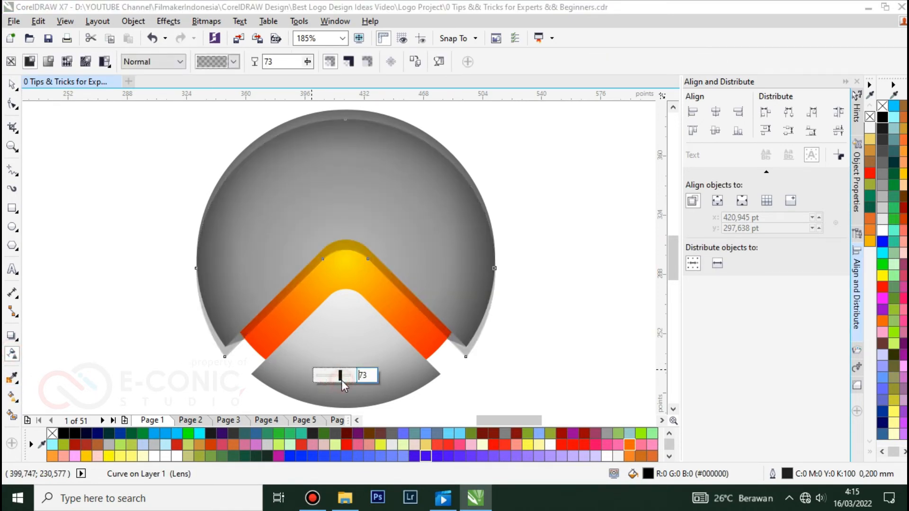
pyautogui.click(12, 84)
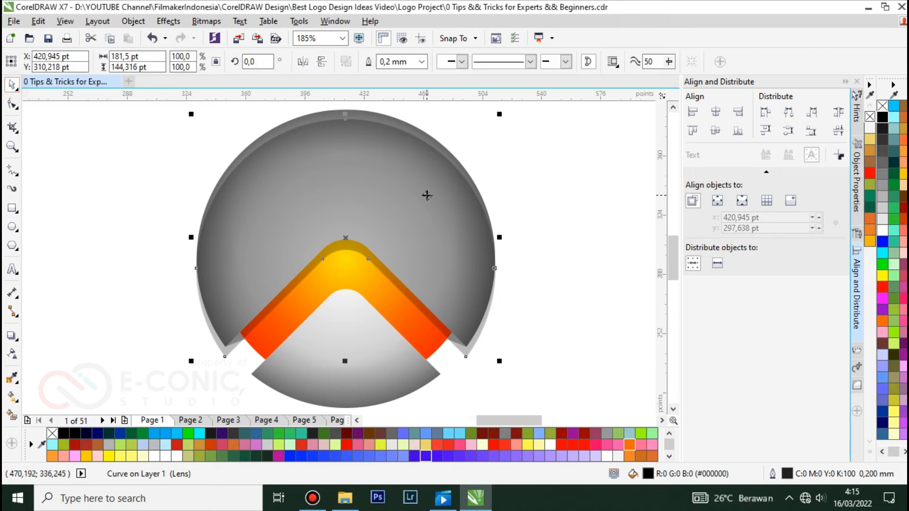
# Nudge the transparent piece up 4 pt to narrow the dark strip along the orange chevron's upper edge
pyautogui.click(369, 287)
pyautogui.scroll(4, 367, 283)
pyautogui.press('Up')
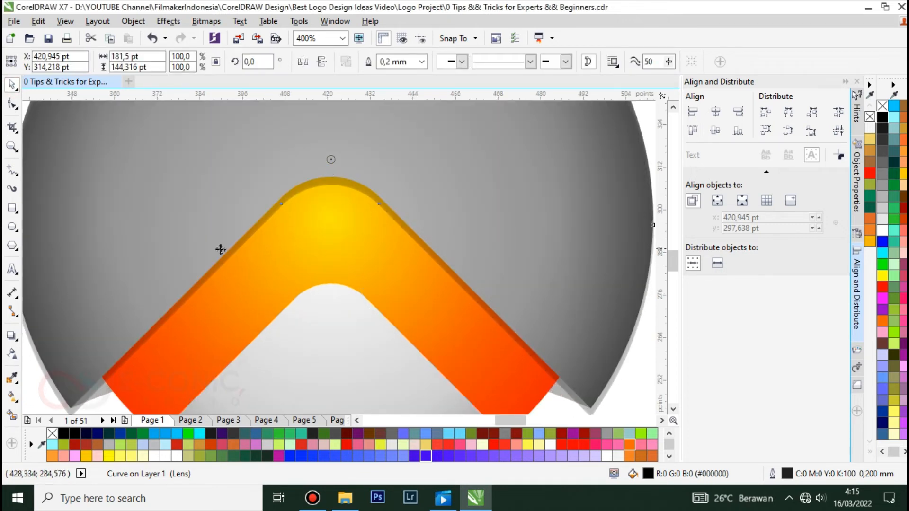
pyautogui.scroll(-3, 218, 242)
pyautogui.scroll(3, 157, 276)
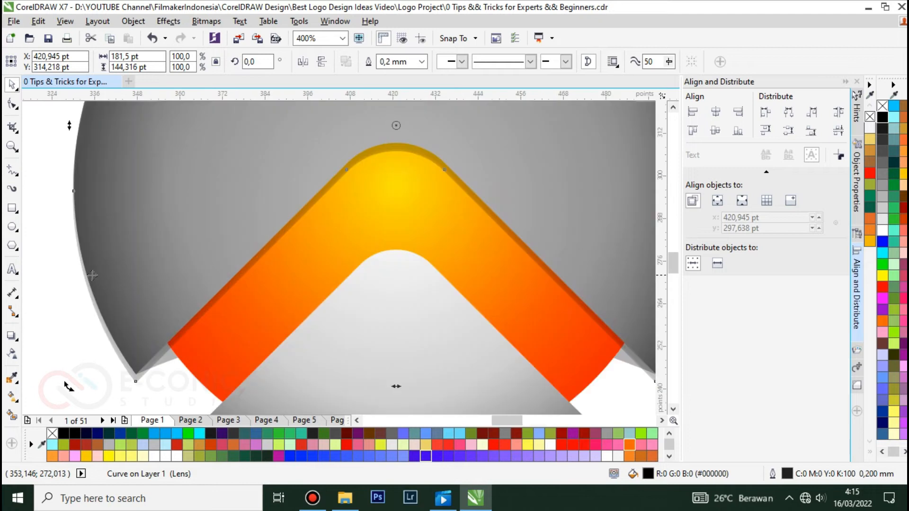
# Create a Smart Fill shape from the thin strip along the chevron's upper edge and delete the transparent overlay piece
pyautogui.click(12, 416)
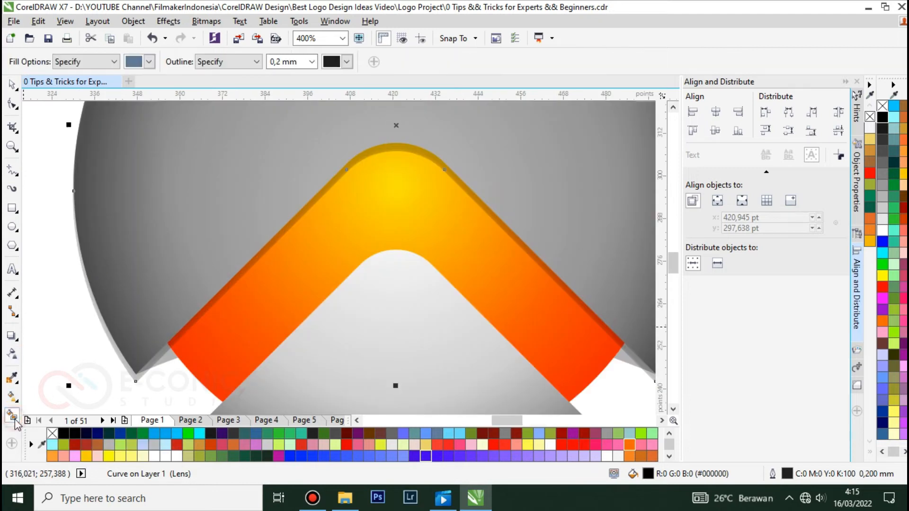
pyautogui.click(420, 152)
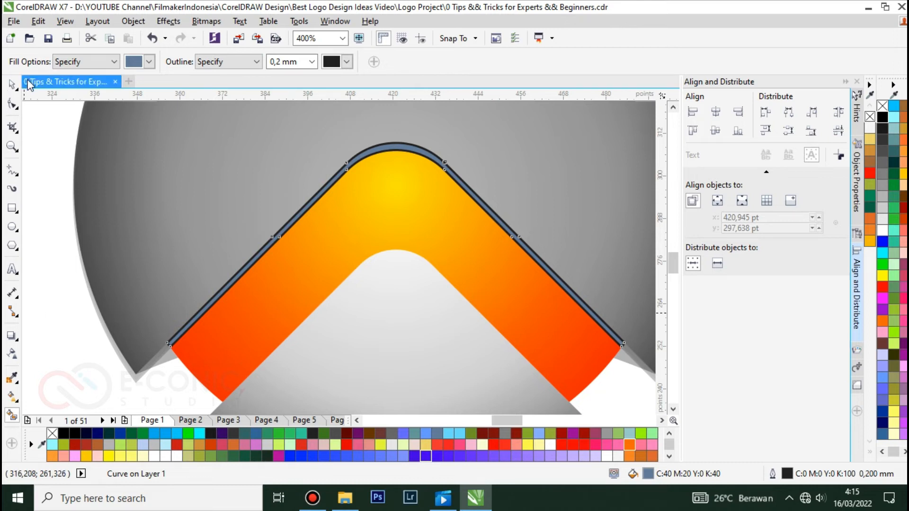
pyautogui.click(12, 85)
pyautogui.click(103, 317)
pyautogui.press('Delete')
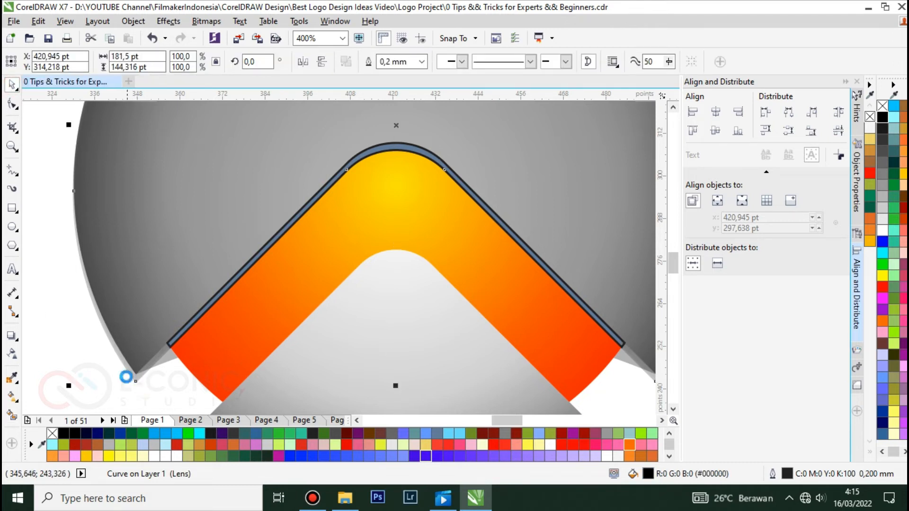
# Fill the thin strip along the chevron's upper edge with black and remove its outline
pyautogui.click(192, 316)
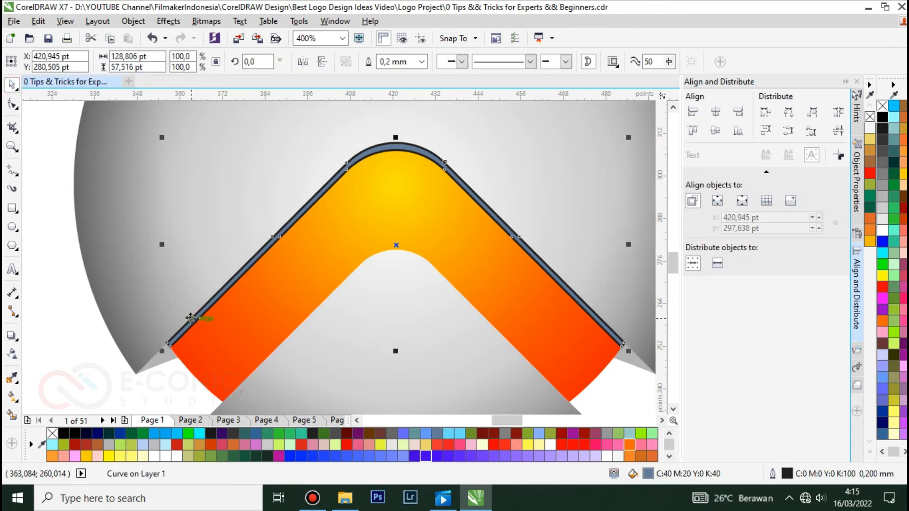
pyautogui.click(883, 117)
pyautogui.rightClick(882, 105)
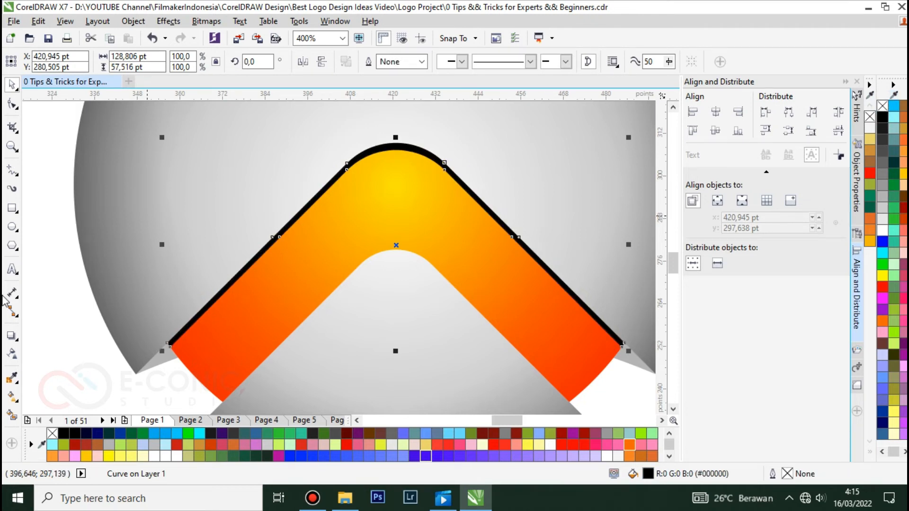
# Undo the strip's black fill, its outline removal and the deletion of the transparent overlay piece
pyautogui.hotkey('ctrl', 'z')
pyautogui.hotkey('ctrl', 'z')
pyautogui.hotkey('ctrl', 'z')
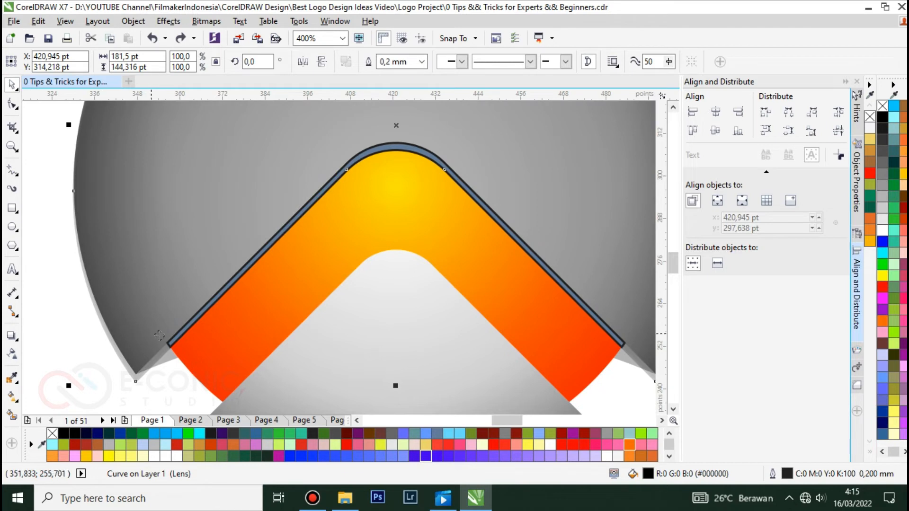
# Create Smart Fill shapes from the two small strip ends below the chevron's left and right corners
pyautogui.click(12, 414)
pyautogui.click(157, 358)
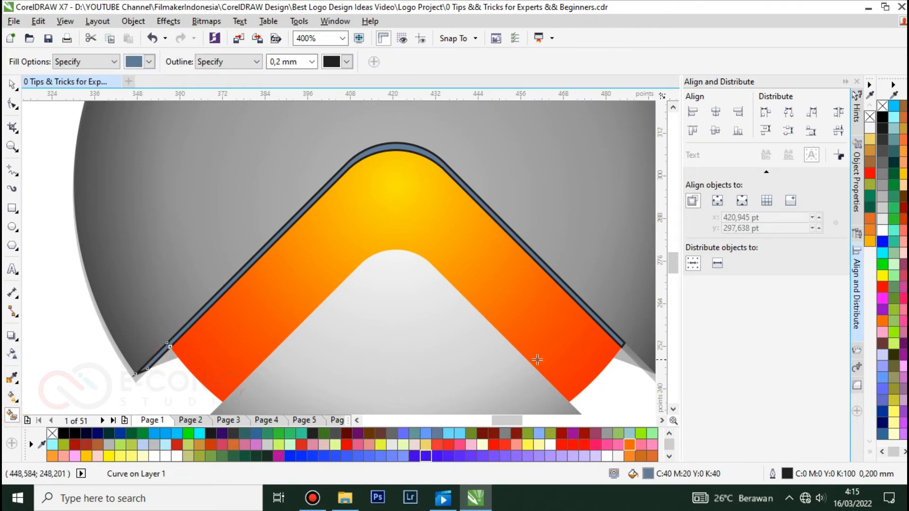
pyautogui.click(639, 364)
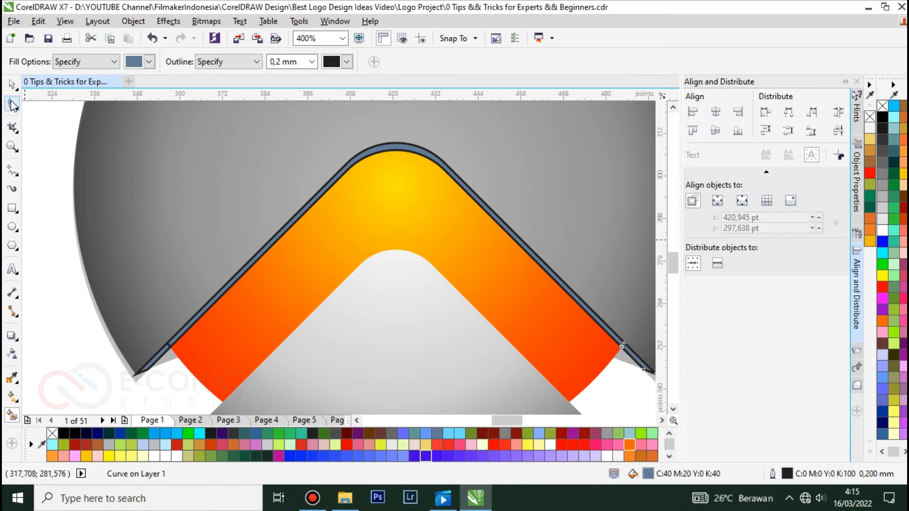
# Weld the two small end pieces and the long strip along the chevron into one shape
pyautogui.click(12, 86)
pyautogui.click(158, 358)
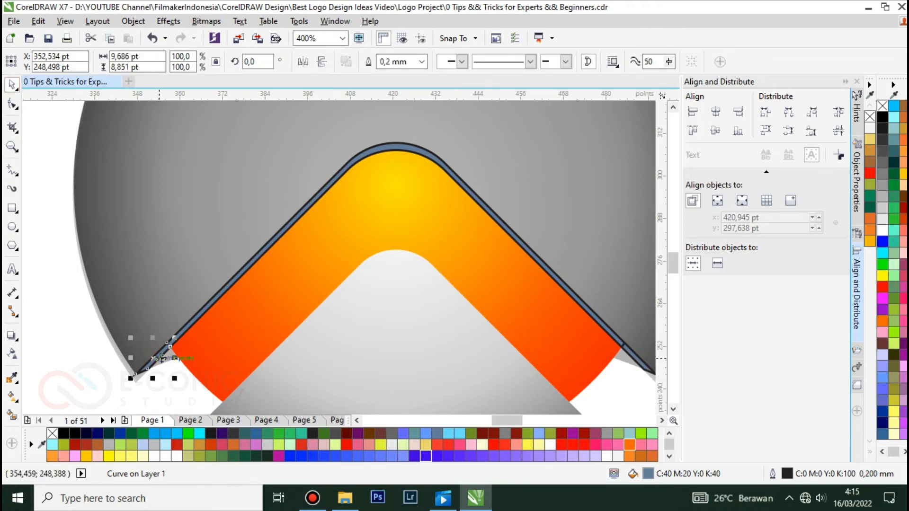
pyautogui.keyDown('shift'); pyautogui.click(208, 308); pyautogui.keyUp('shift')
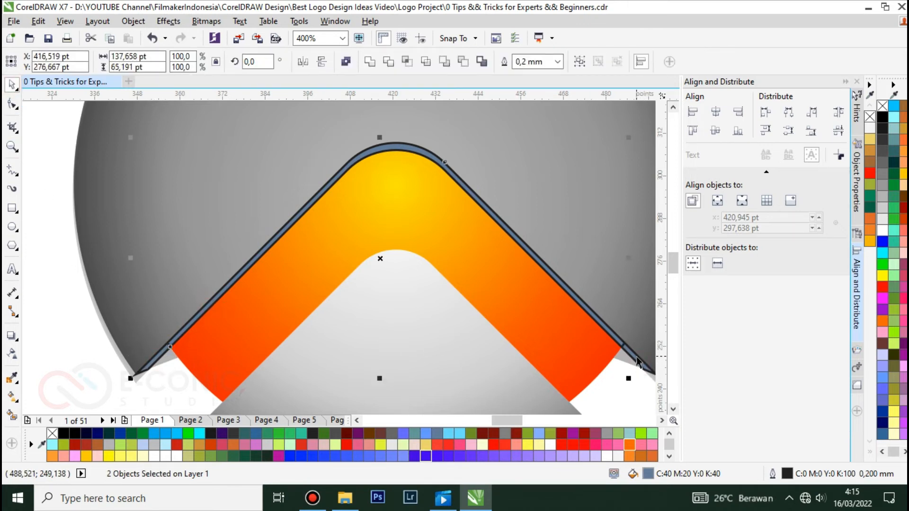
pyautogui.click(370, 62)
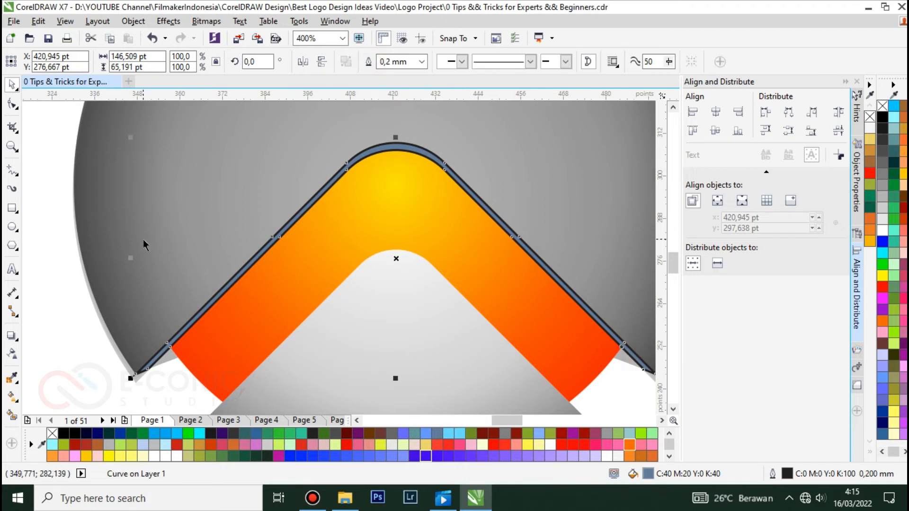
# Delete the transparent overlay piece covering the upper part of the circle
pyautogui.click(78, 333)
pyautogui.click(126, 362)
pyautogui.press('Delete')
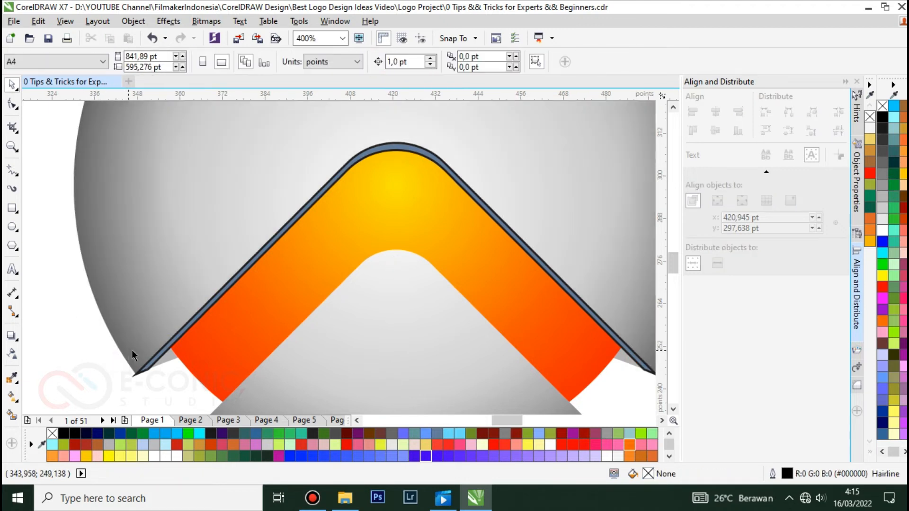
# Remove the outline of the welded strip along the chevron and fill it with black
pyautogui.click(156, 364)
pyautogui.rightClick(882, 105)
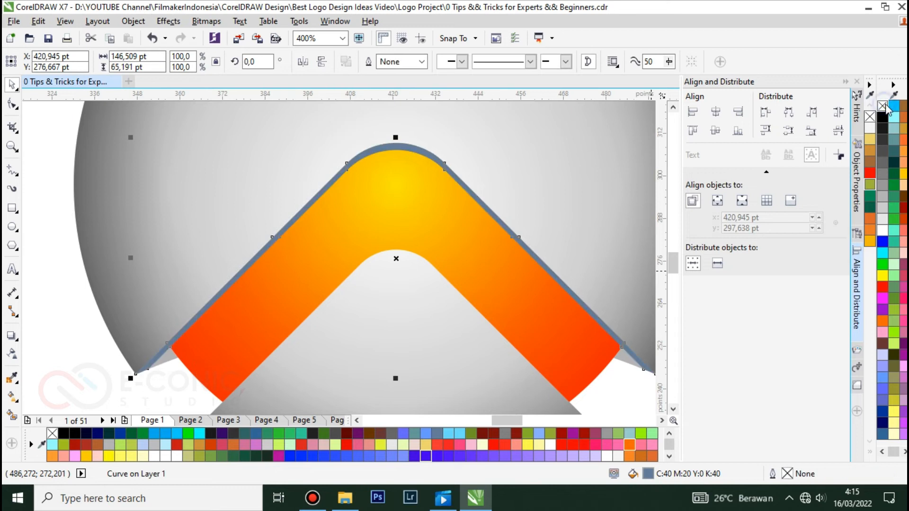
pyautogui.click(881, 117)
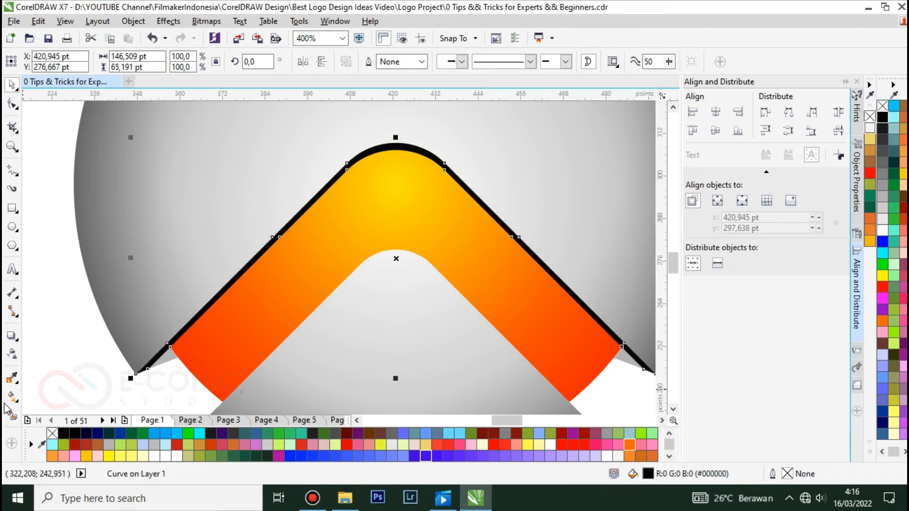
# Apply a mostly see-through uniform transparency to the black strip along the chevron's upper edge
pyautogui.click(12, 354)
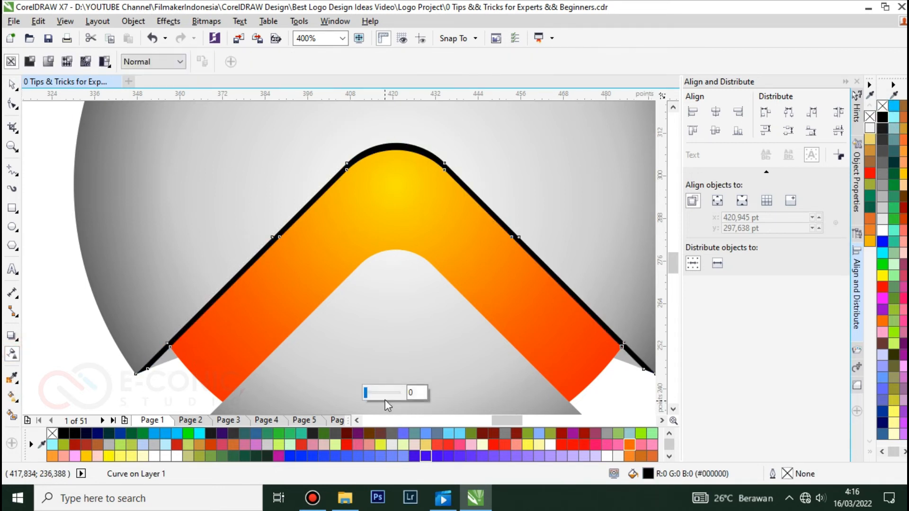
pyautogui.click(386, 393)
pyautogui.click(392, 394)
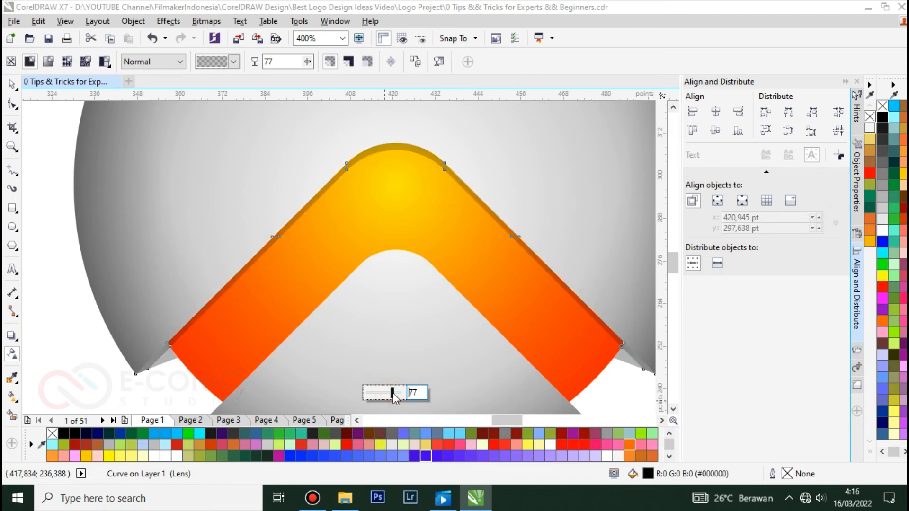
pyautogui.moveTo(393, 395); pyautogui.dragTo(395, 399)
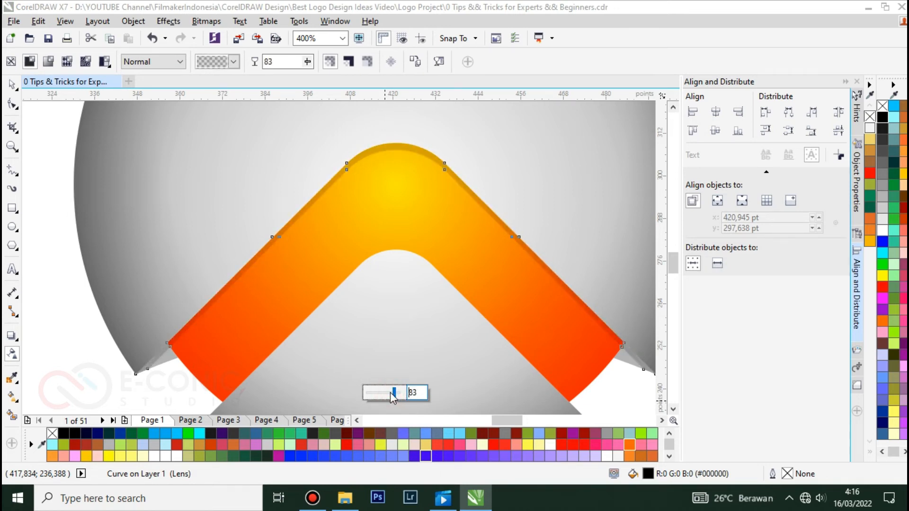
pyautogui.click(390, 392)
pyautogui.click(76, 297)
pyautogui.scroll(-2, 76, 297)
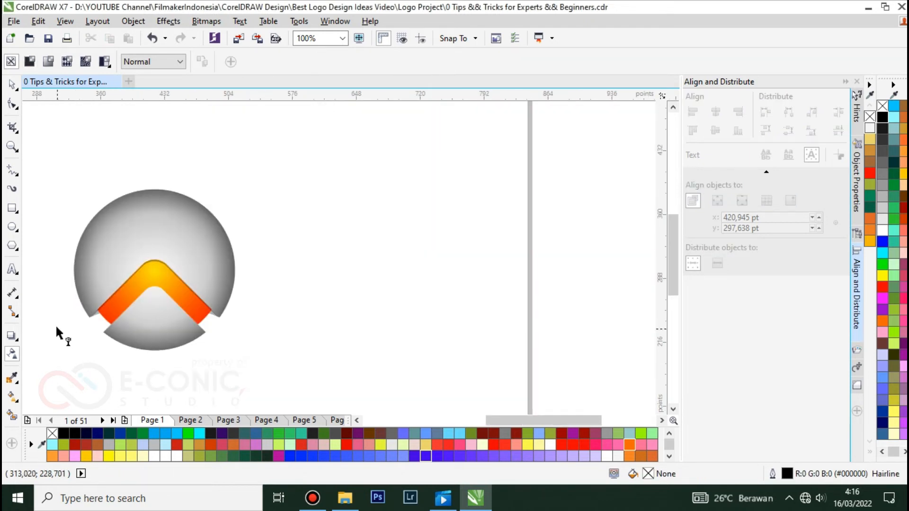
# Draw a circle about 139 pt in diameter over the logo
pyautogui.scroll(1, 66, 308)
pyautogui.click(12, 84)
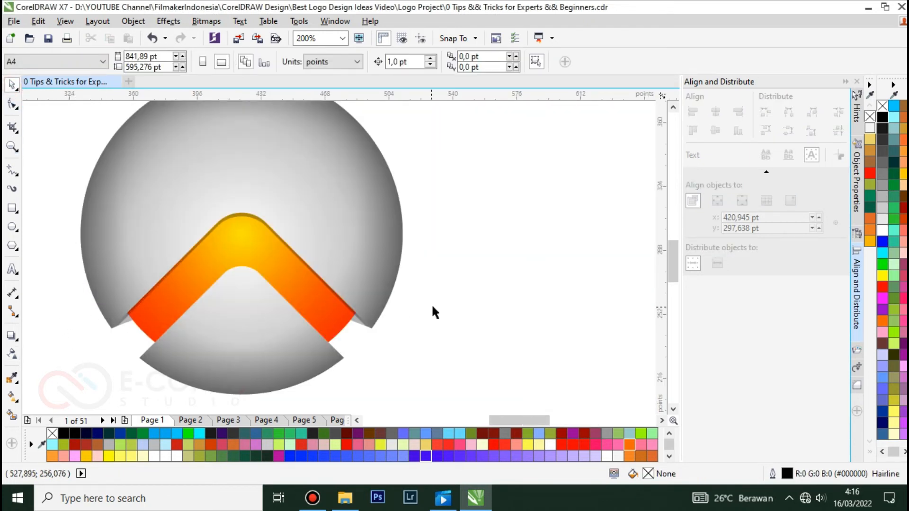
pyautogui.press('F4')
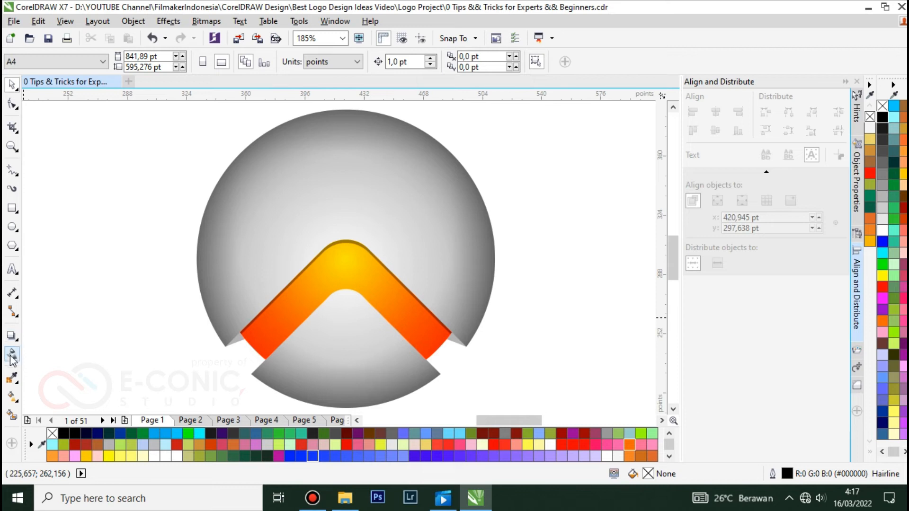
pyautogui.click(11, 227)
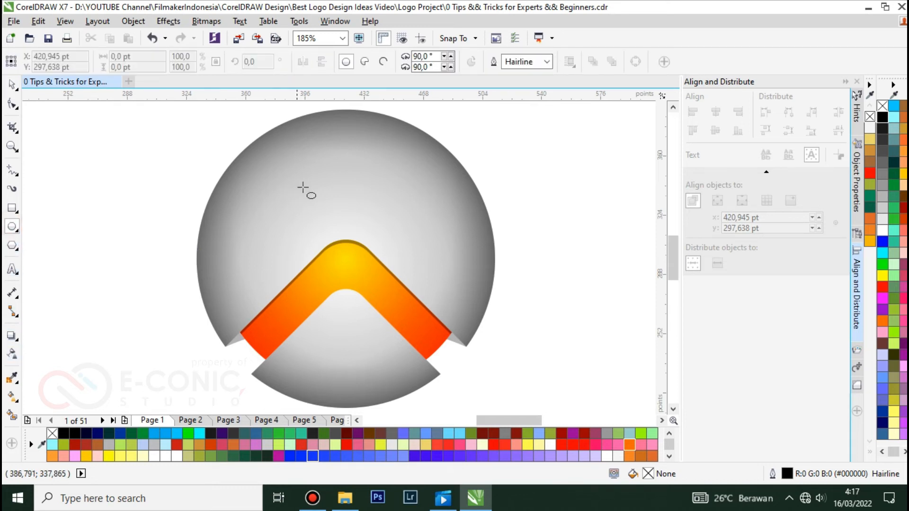
pyautogui.moveTo(303, 145); pyautogui.dragTo(535, 376)
pyautogui.click(12, 85)
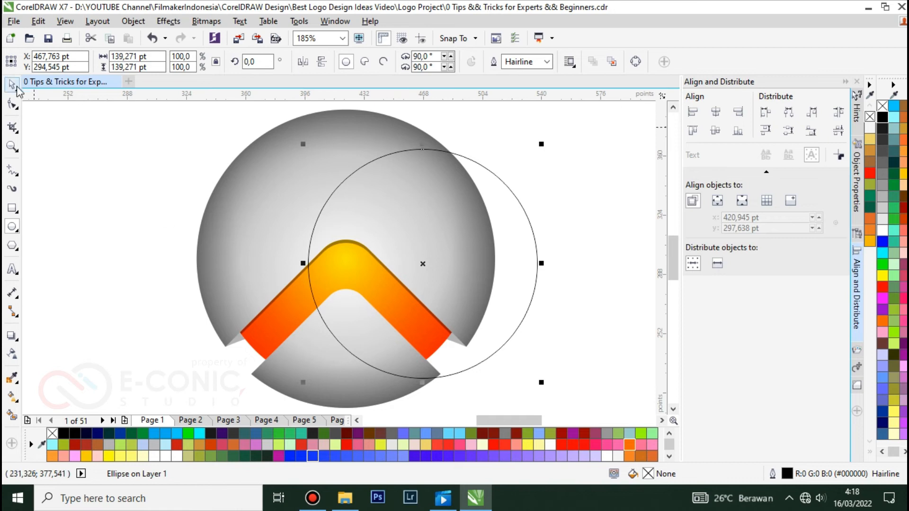
# Centre the new circle on the large circle, and give both a white fill without outline
pyautogui.keyDown('shift'); pyautogui.click(245, 227); pyautogui.keyUp('shift')
pyautogui.press('c')
pyautogui.press('e')
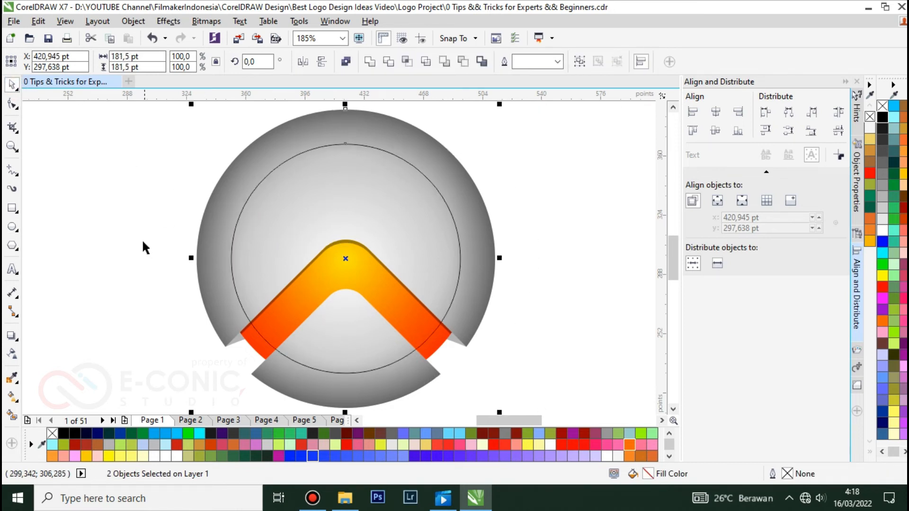
pyautogui.click(882, 231)
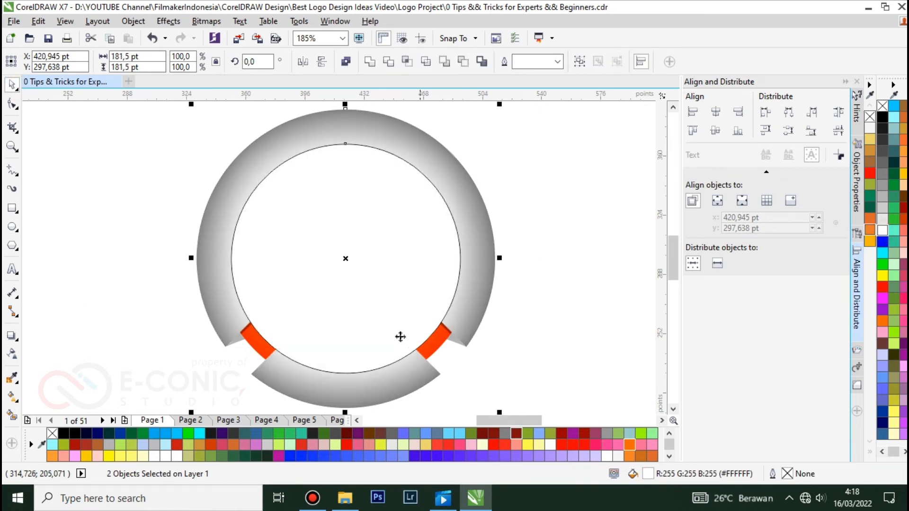
pyautogui.rightClick(882, 107)
pyautogui.click(13, 354)
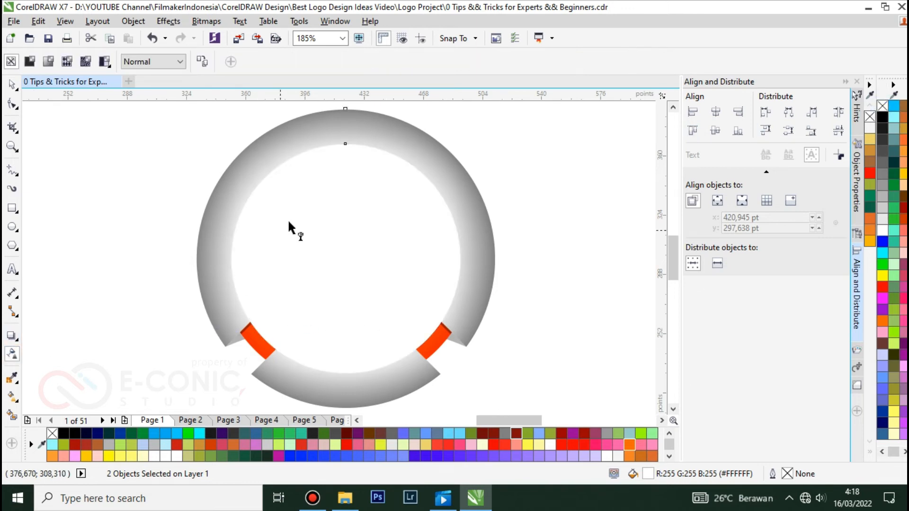
pyautogui.moveTo(334, 129); pyautogui.dragTo(329, 371)
pyautogui.hotkey('ctrl', 'z')
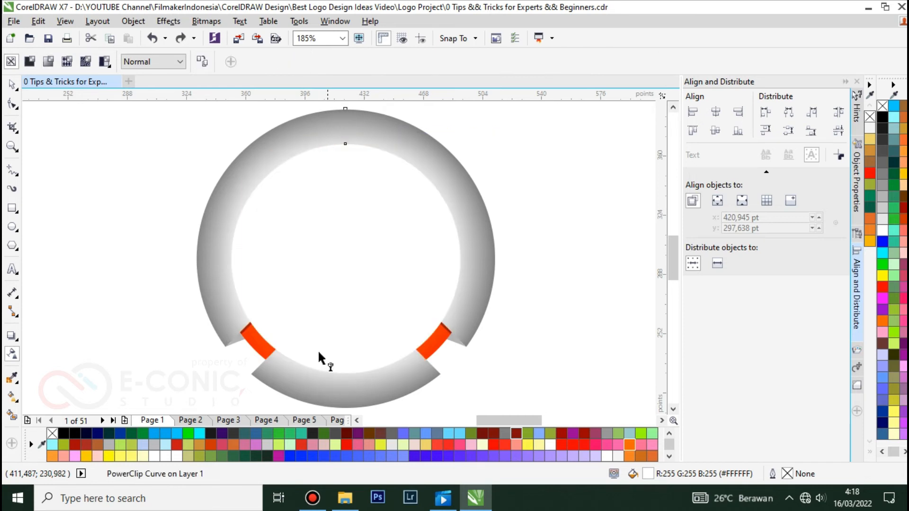
# Apply a downward linear transparency to the white inner circle, starting above its upper edge and fading out below the chevron's inner curve
pyautogui.press('space')
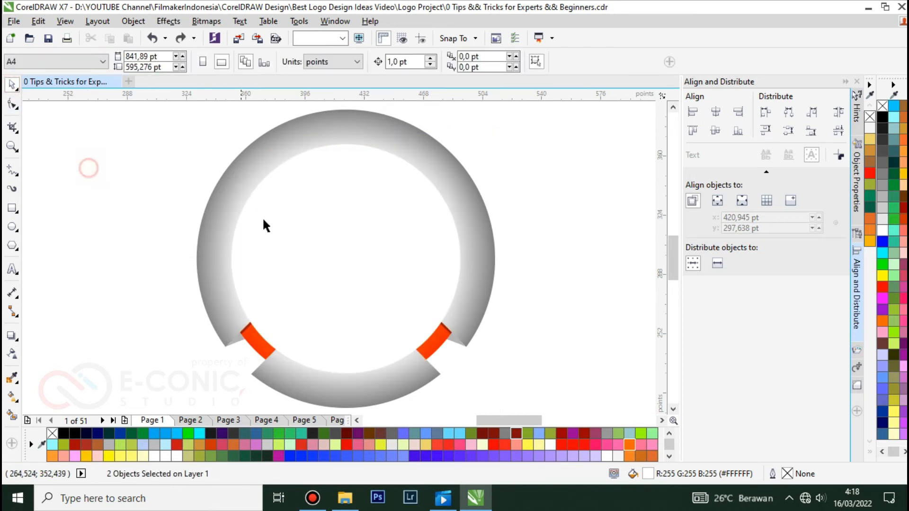
pyautogui.click(296, 219)
pyautogui.click(296, 220)
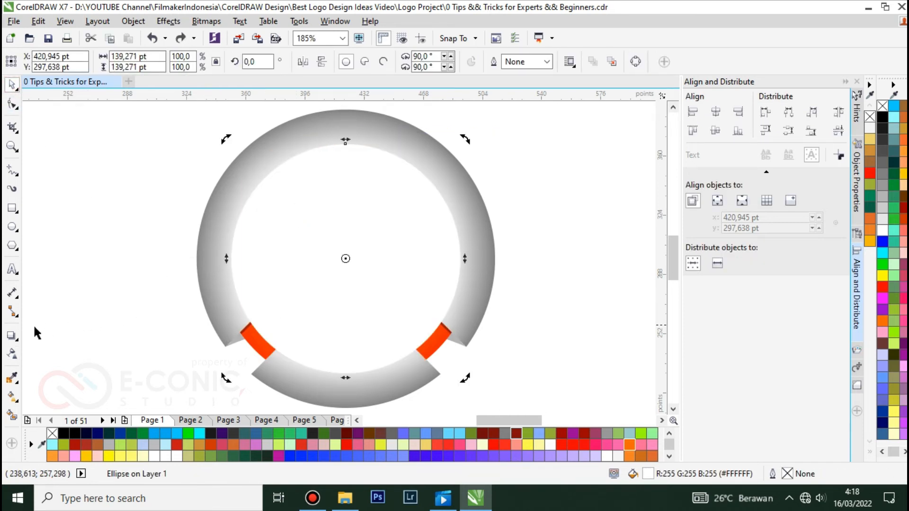
pyautogui.press('space')
pyautogui.moveTo(343, 148); pyautogui.dragTo(351, 369)
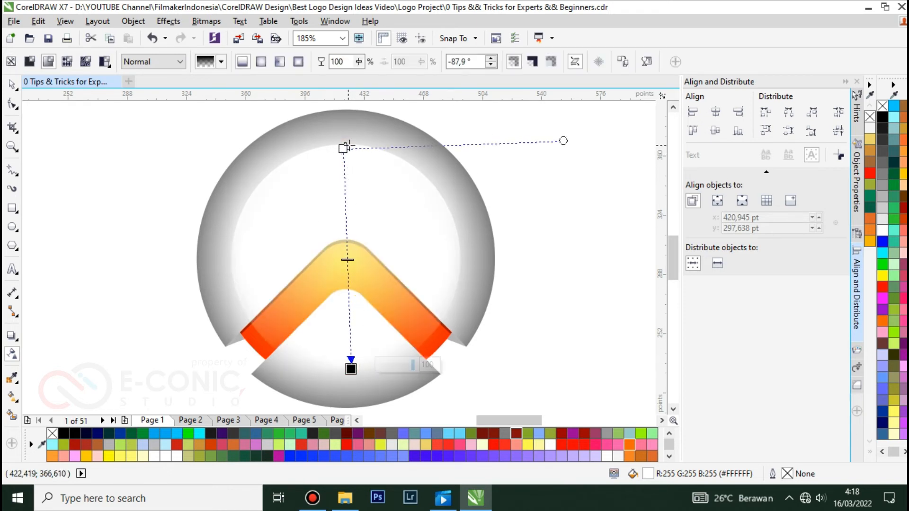
pyautogui.moveTo(345, 147); pyautogui.dragTo(345, 84)
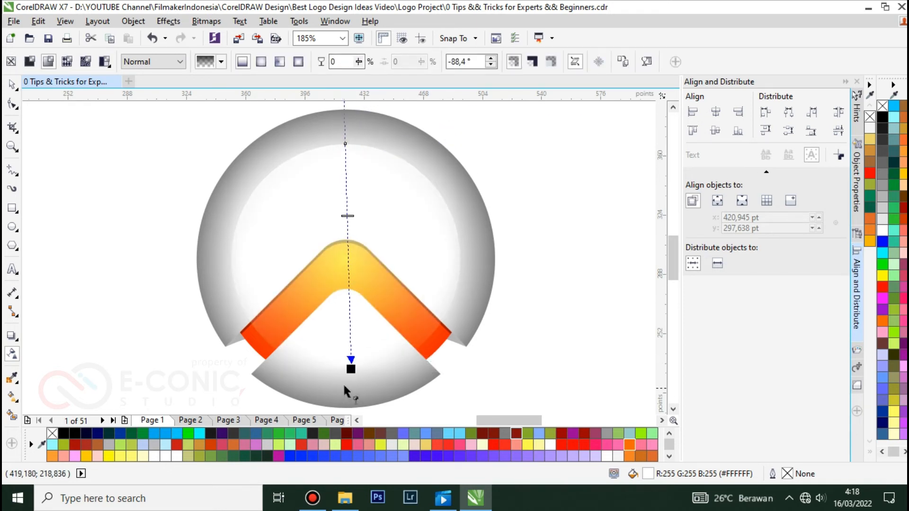
pyautogui.moveTo(351, 369); pyautogui.dragTo(350, 329)
# Move the white inner circle up about 9 pt and enlarge it around its centre to about 149 pt
pyautogui.click(11, 85)
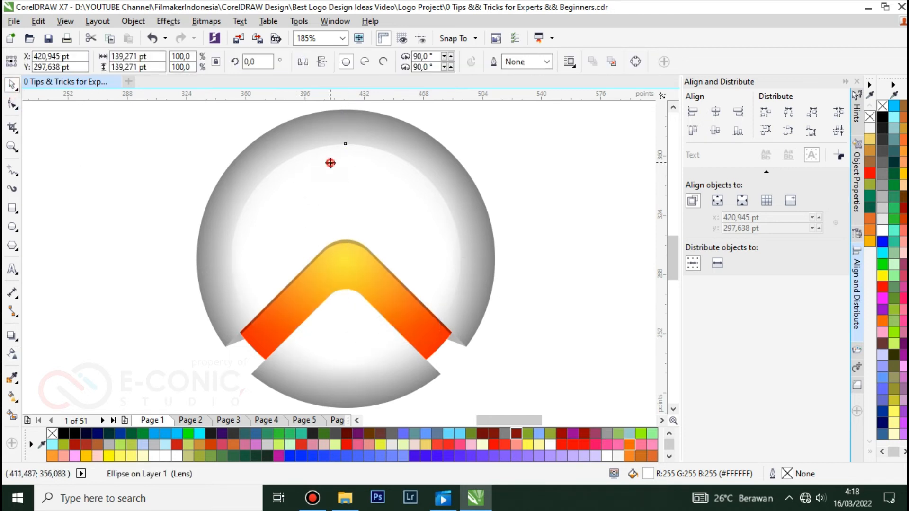
pyautogui.moveTo(342, 176); pyautogui.dragTo(341, 166)
pyautogui.scroll(-3, 327, 209)
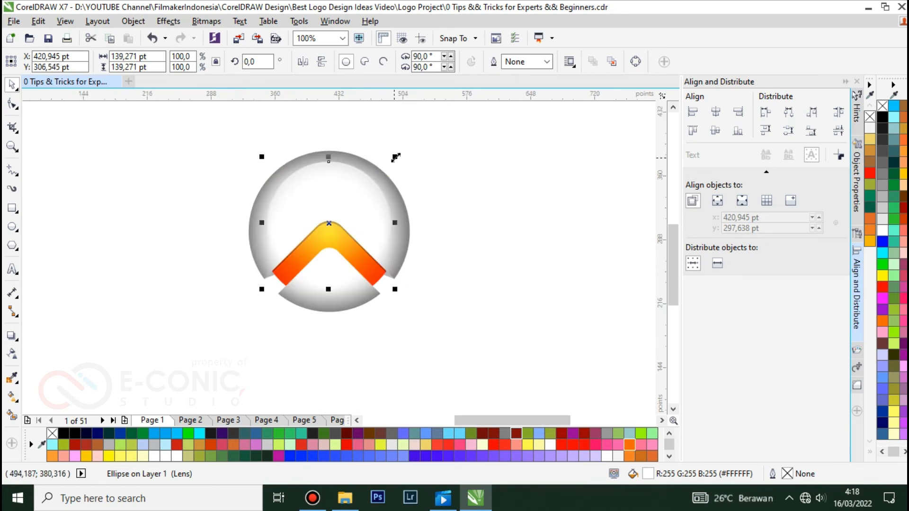
pyautogui.moveTo(396, 158); pyautogui.dragTo(400, 152)
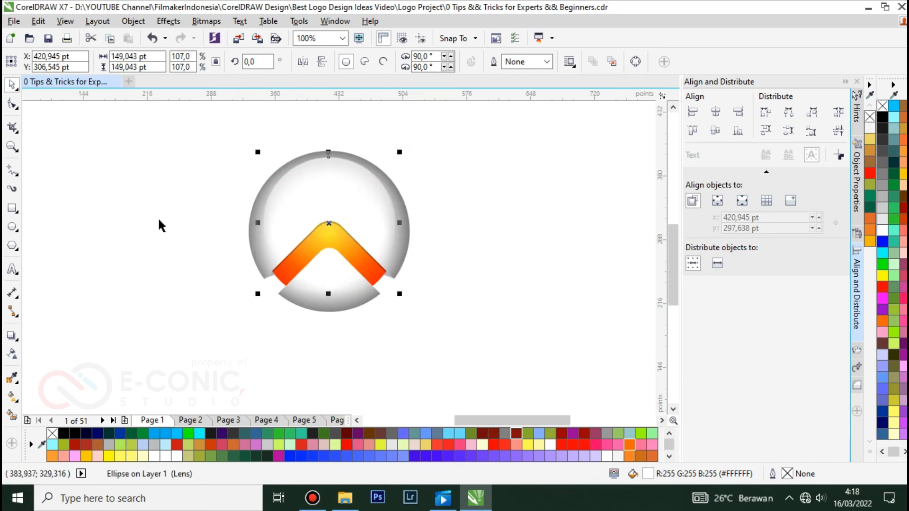
pyautogui.click(161, 225)
# Soften the white circle's linear transparency by moving its midpoint and start further up and its end to the chevron's inner curve
pyautogui.click(321, 166)
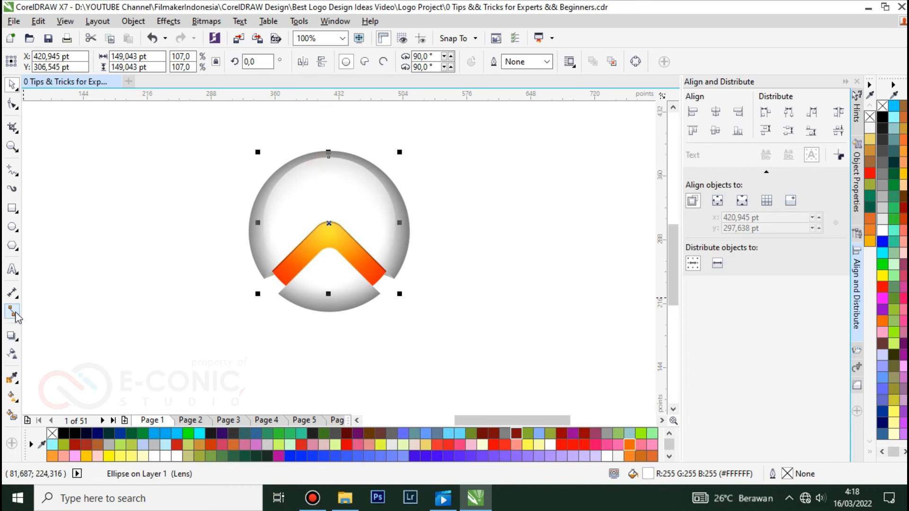
pyautogui.click(12, 354)
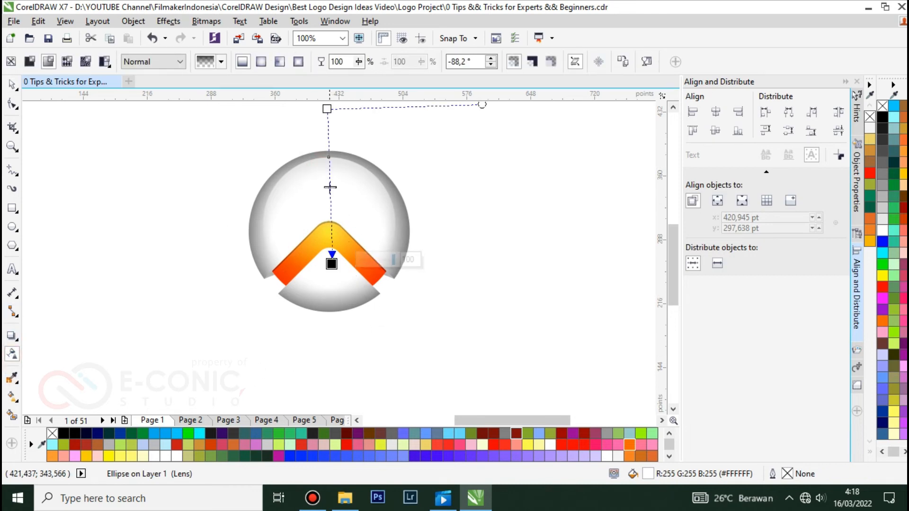
pyautogui.moveTo(330, 187); pyautogui.dragTo(330, 133)
pyautogui.moveTo(331, 264)
pyautogui.mouseDown()
pyautogui.moveTo(335, 251)
pyautogui.moveTo(319, 250)
pyautogui.mouseUp()
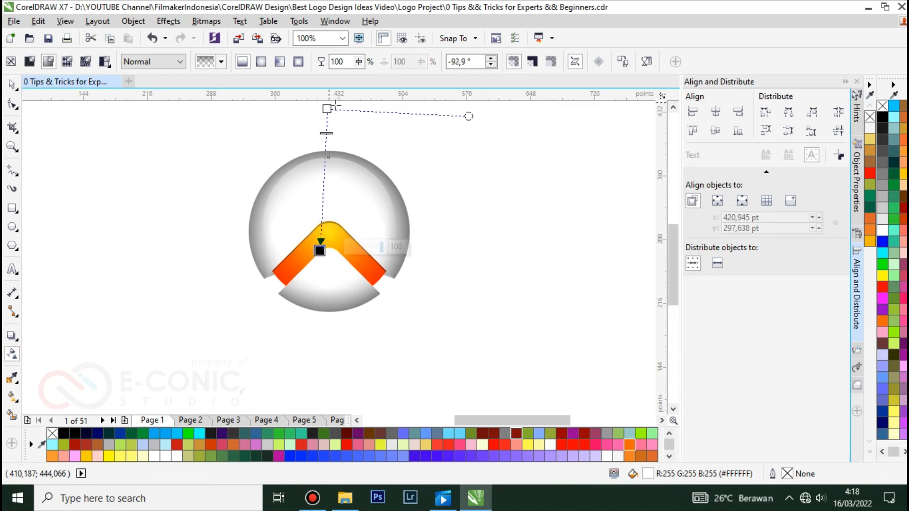
pyautogui.moveTo(326, 109); pyautogui.dragTo(325, 89)
pyautogui.click(497, 191)
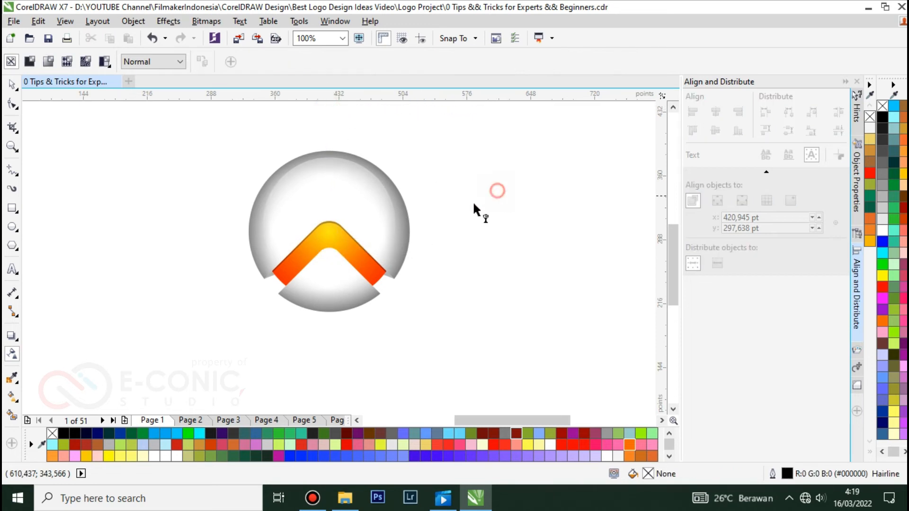
# Straighten the white inner circle's linear transparency by moving its end point to the middle of the chevron's inner curve
pyautogui.scroll(-1, 435, 231)
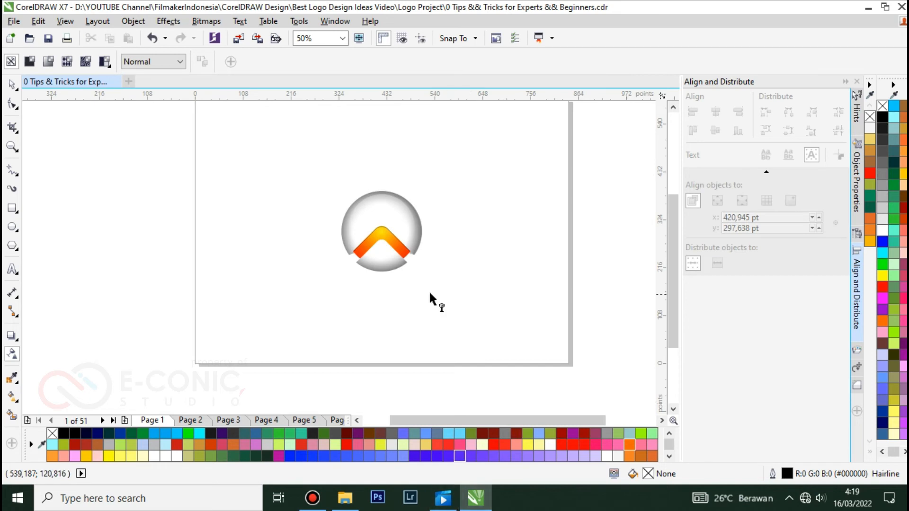
pyautogui.press('F4')
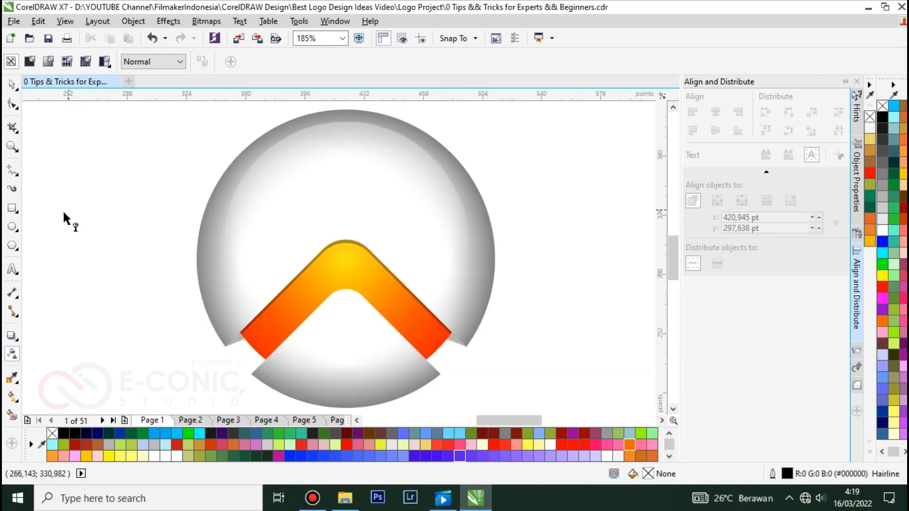
pyautogui.click(372, 185)
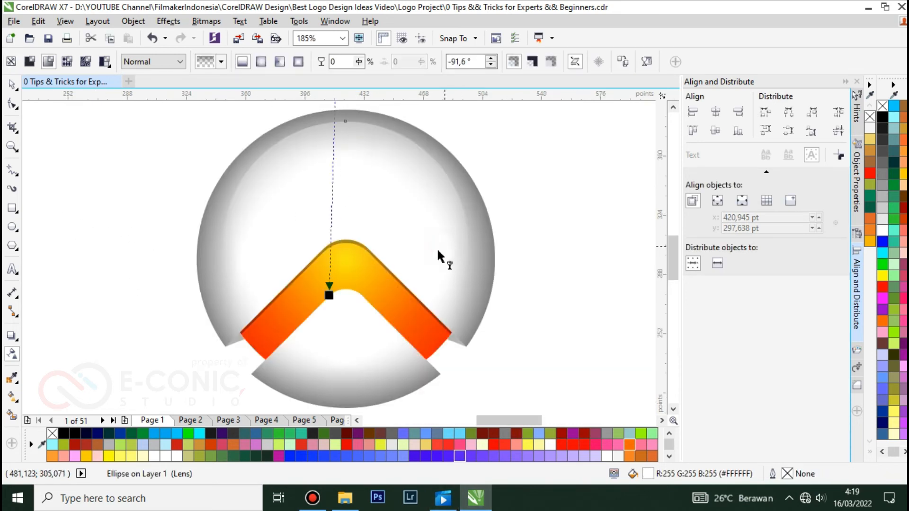
pyautogui.moveTo(328, 303); pyautogui.dragTo(344, 286)
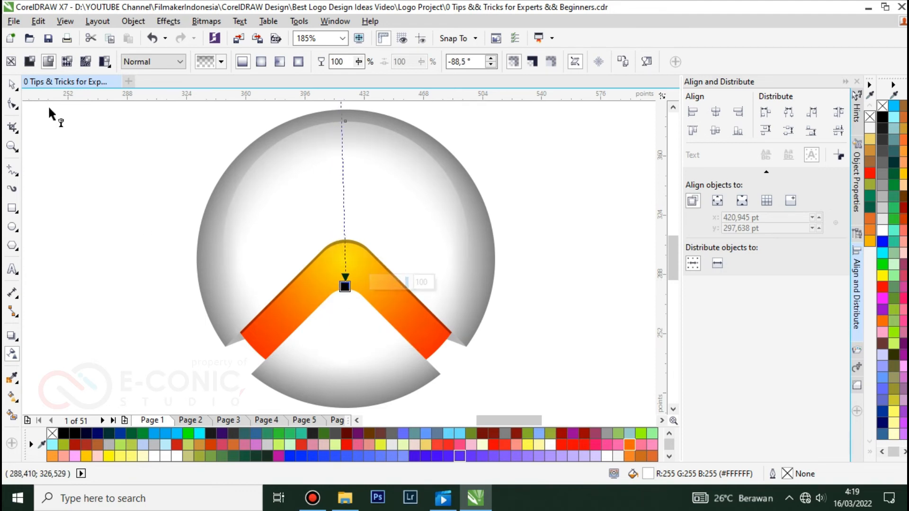
pyautogui.click(10, 87)
pyautogui.click(125, 193)
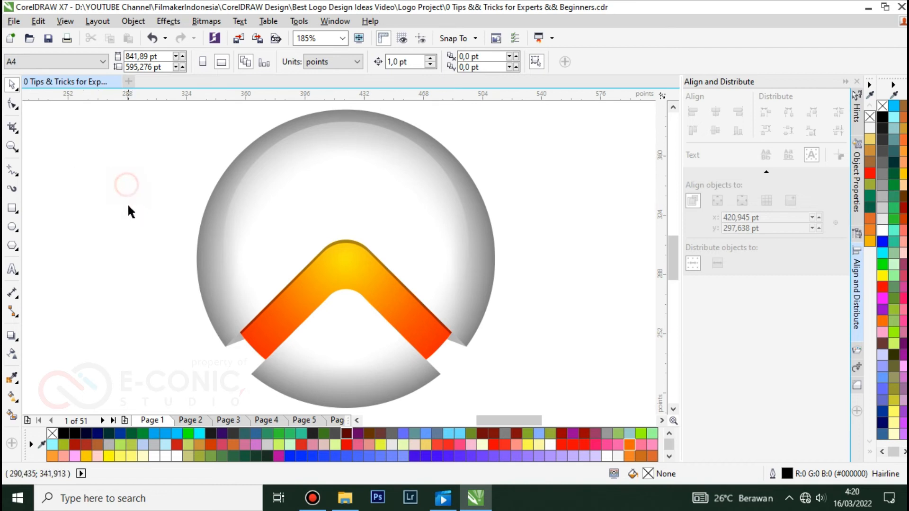
pyautogui.click(437, 342)
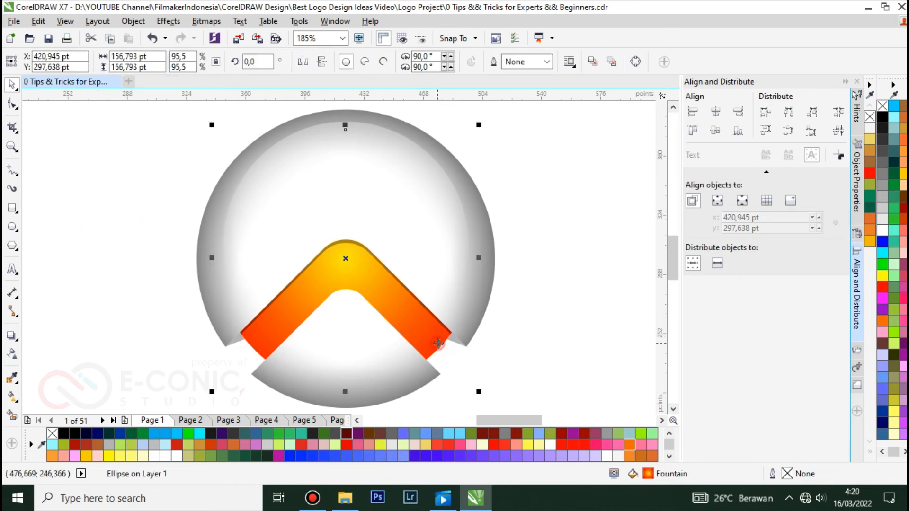
pyautogui.moveTo(439, 336); pyautogui.dragTo(569, 290)
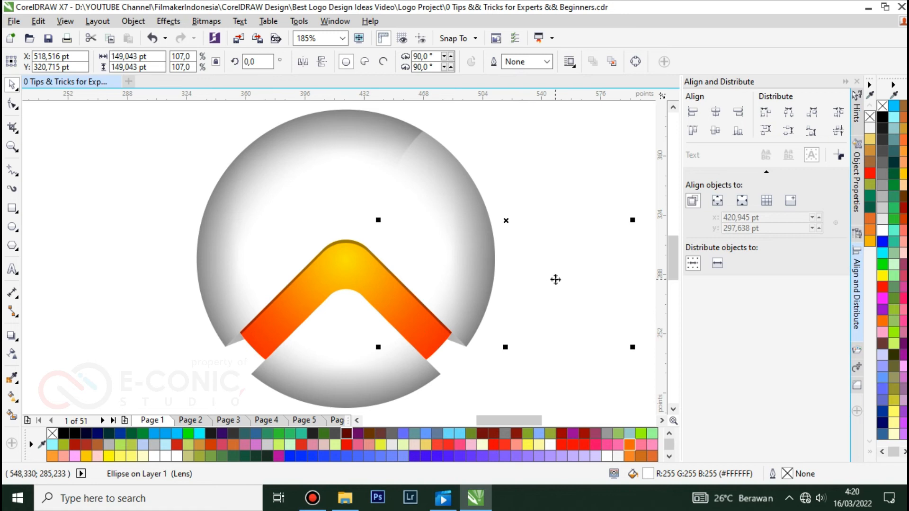
pyautogui.press('Escape')
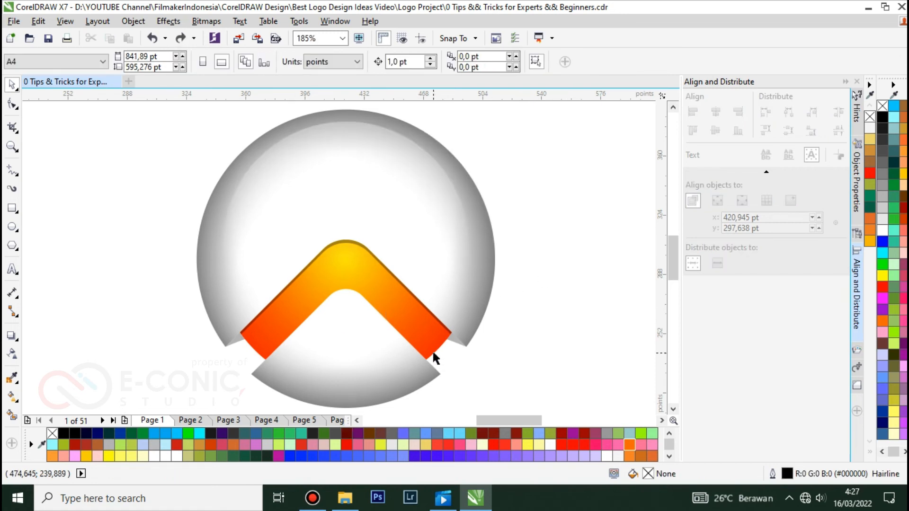
# Duplicate the orange gradient circle behind the chevron and place the copy clear of the logo on its right side
pyautogui.moveTo(433, 351); pyautogui.dragTo(536, 345)
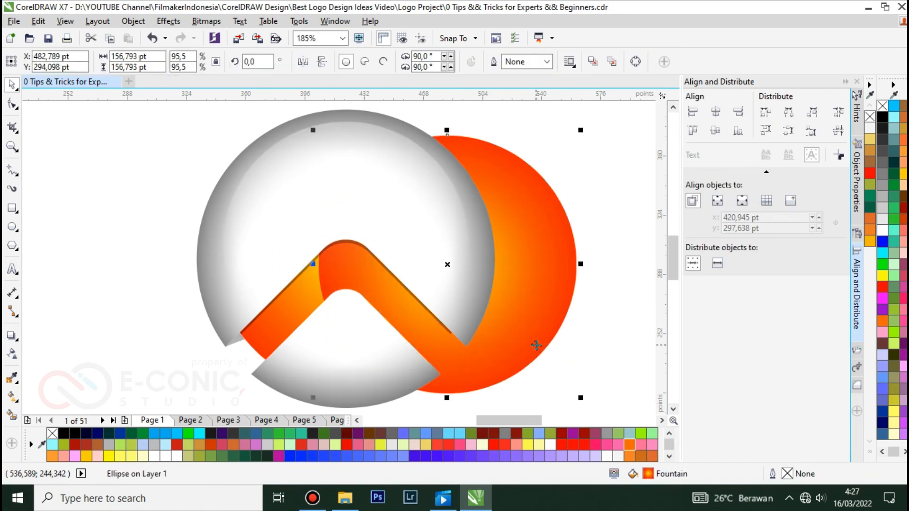
pyautogui.moveTo(538, 310); pyautogui.dragTo(613, 301)
pyautogui.moveTo(542, 264); pyautogui.dragTo(583, 271)
pyautogui.moveTo(554, 323); pyautogui.dragTo(58, 309)
pyautogui.hscroll(-3, 58, 309)
pyautogui.scroll(-3, 58, 303)
pyautogui.moveTo(118, 264); pyautogui.dragTo(518, 267)
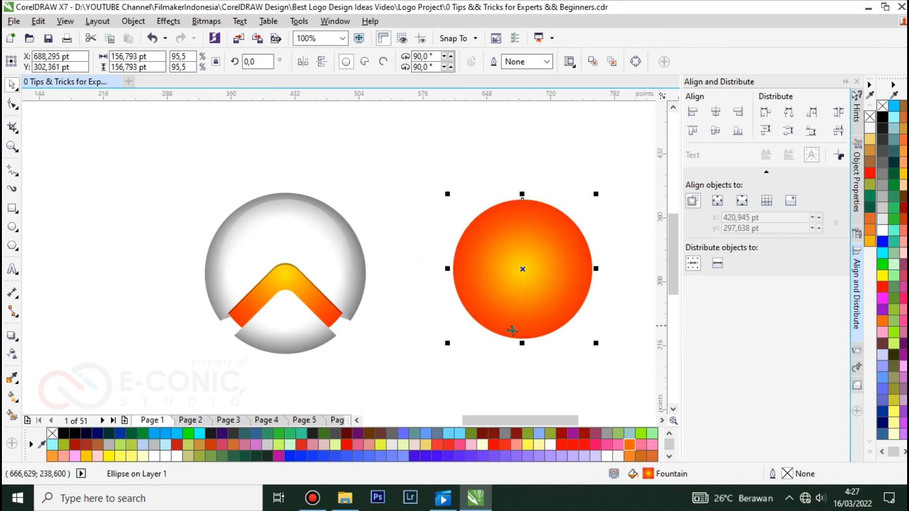
# Add a smaller copy of the duplicated orange circle, about 121 pt wide, set inside it near its lower-left edge
pyautogui.moveTo(597, 194); pyautogui.dragTo(584, 219)
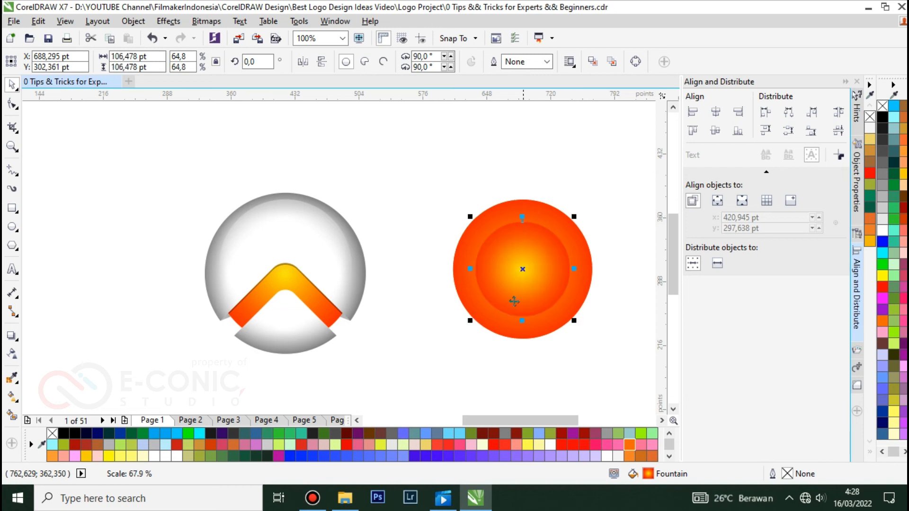
pyautogui.scroll(3, 491, 314)
pyautogui.press('Escape')
pyautogui.click(478, 290)
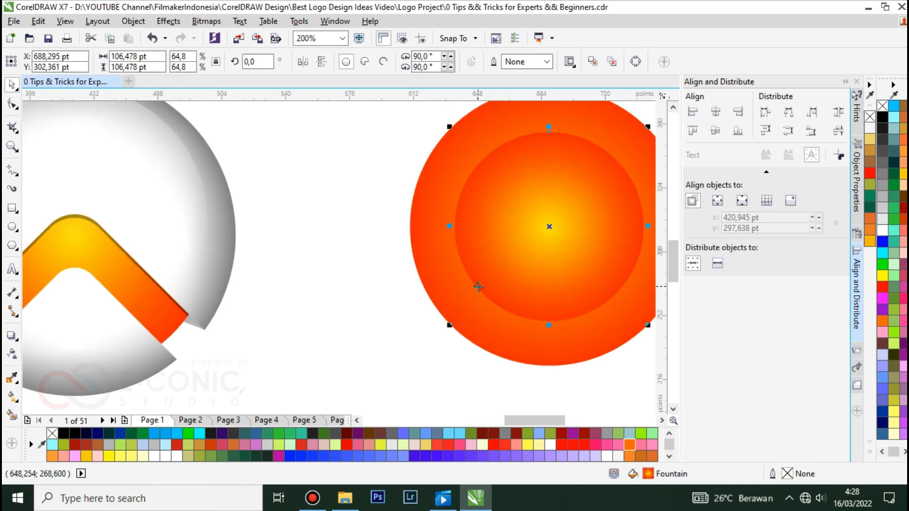
pyautogui.moveTo(478, 290); pyautogui.dragTo(448, 324)
pyautogui.scroll(-1, 370, 293)
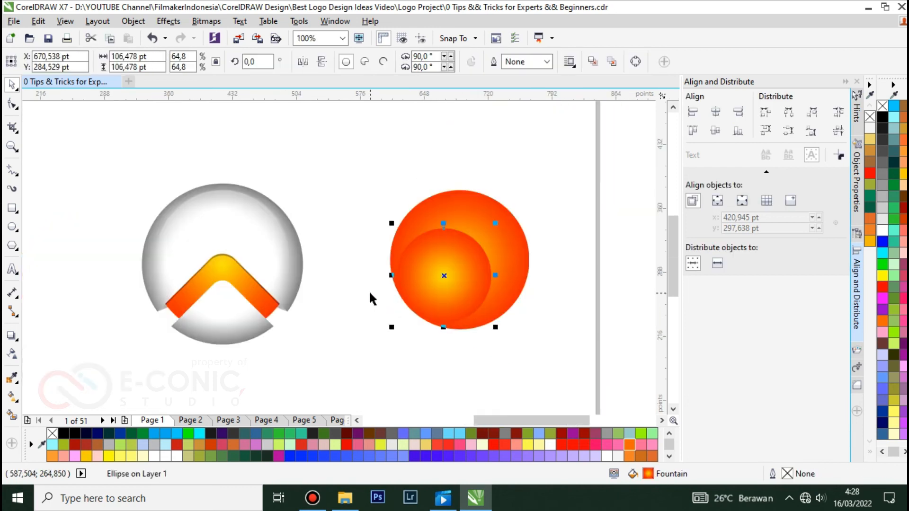
pyautogui.moveTo(496, 223); pyautogui.dragTo(511, 206)
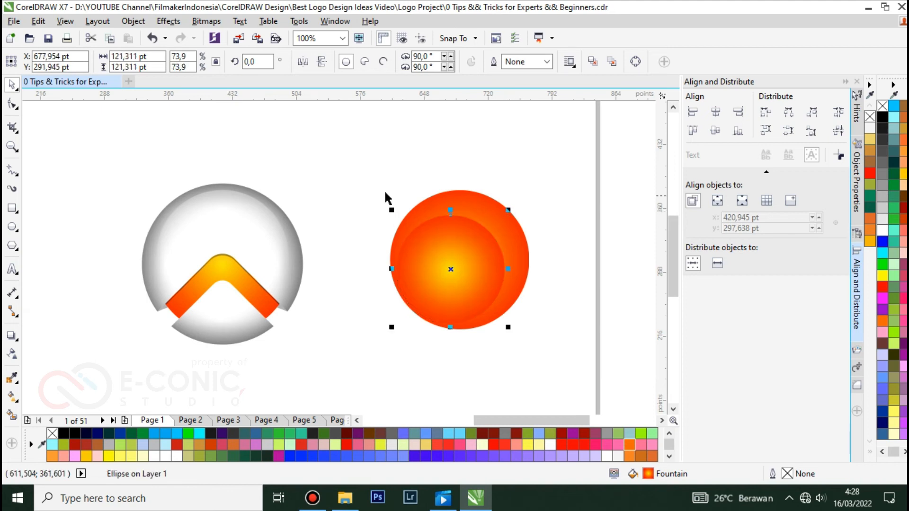
# Fill the larger duplicated circle with solid red (#FA0000)
pyautogui.click(384, 190)
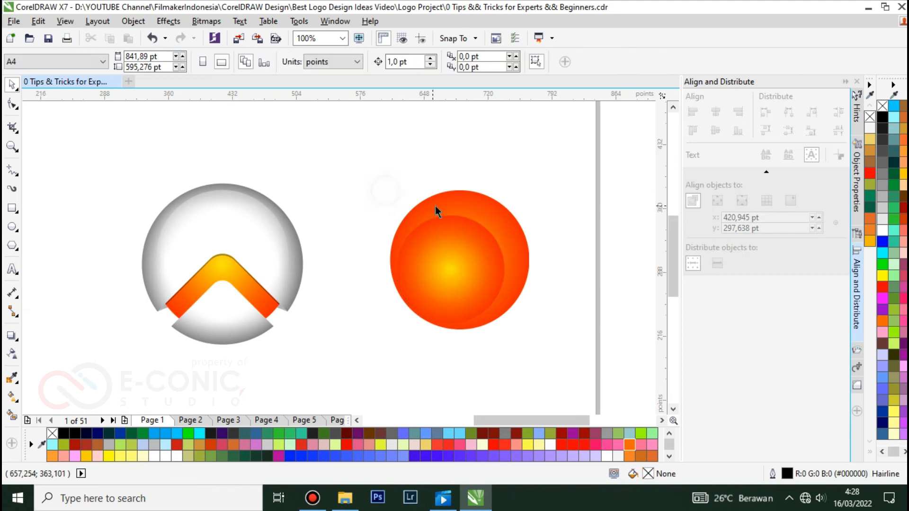
pyautogui.click(506, 217)
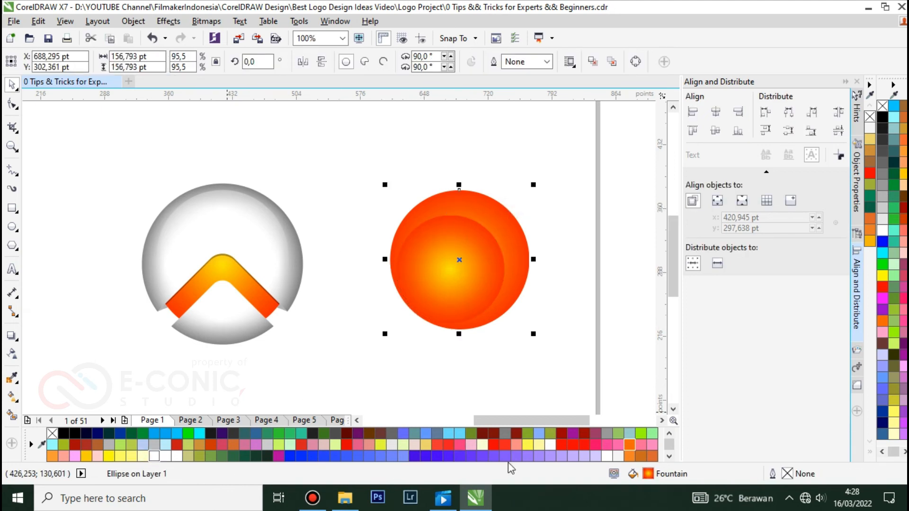
pyautogui.click(495, 445)
# Change the smaller circle's fill to a linear gradient running from red at its lower left to yellow at its upper right
pyautogui.click(425, 252)
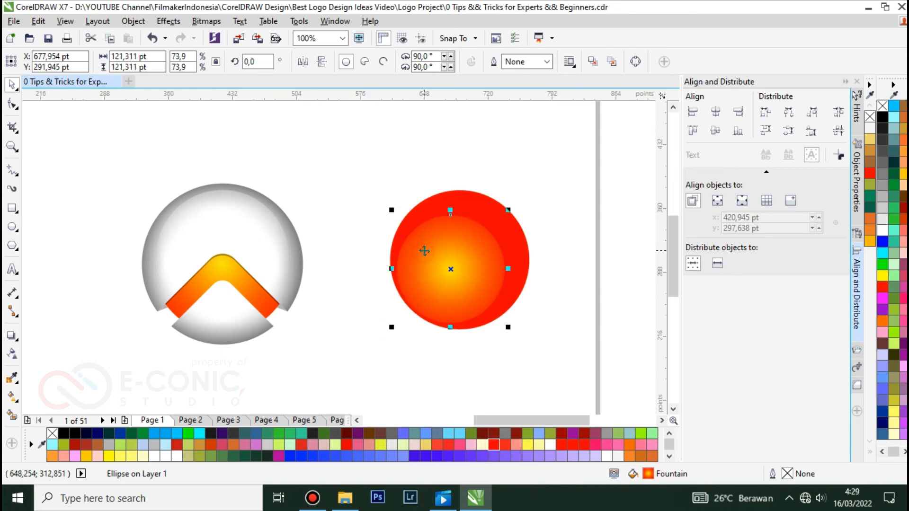
pyautogui.click(11, 396)
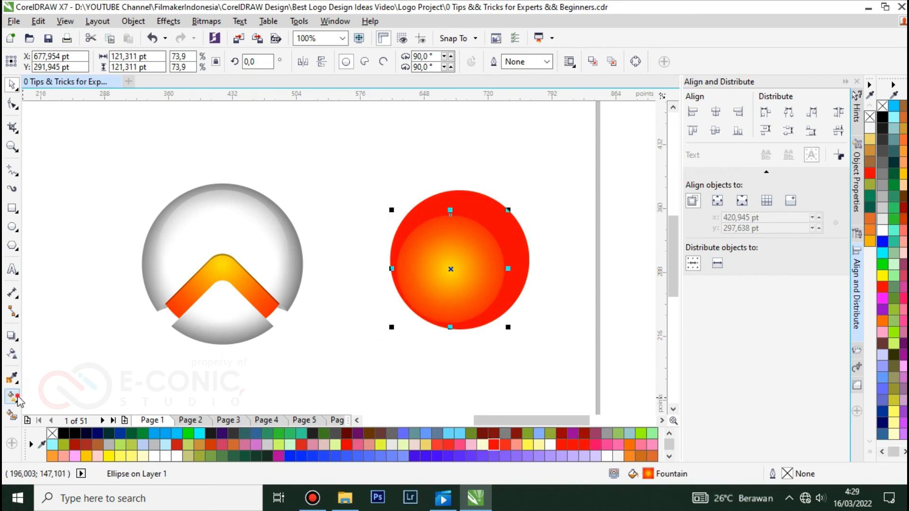
pyautogui.click(168, 66)
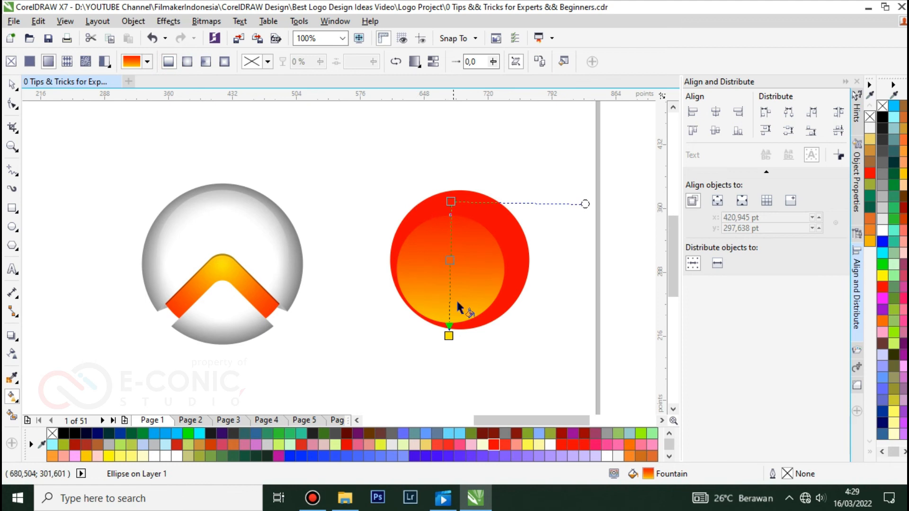
pyautogui.moveTo(444, 223); pyautogui.dragTo(402, 299)
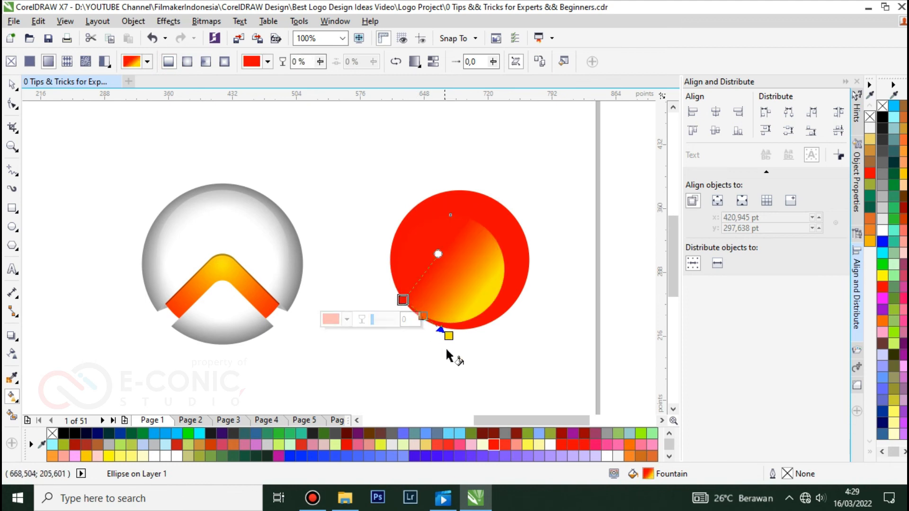
pyautogui.moveTo(448, 335); pyautogui.dragTo(490, 233)
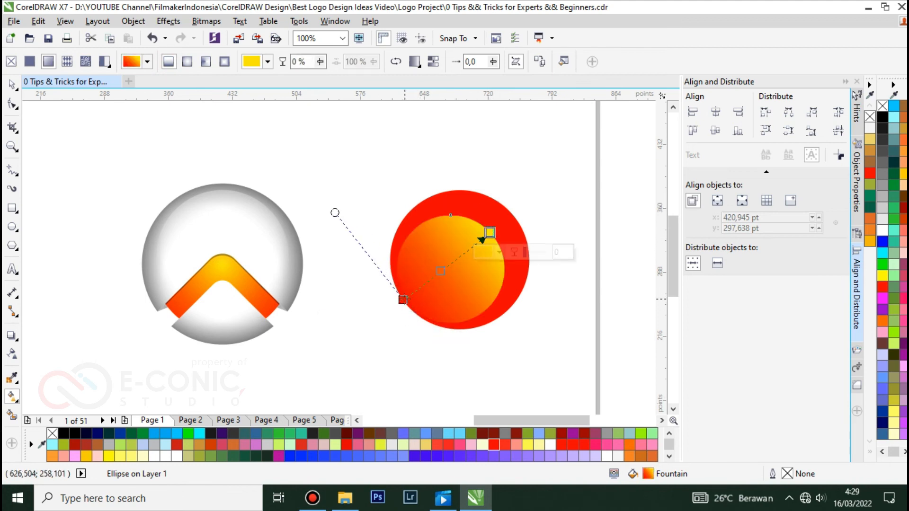
pyautogui.moveTo(403, 300); pyautogui.dragTo(411, 306)
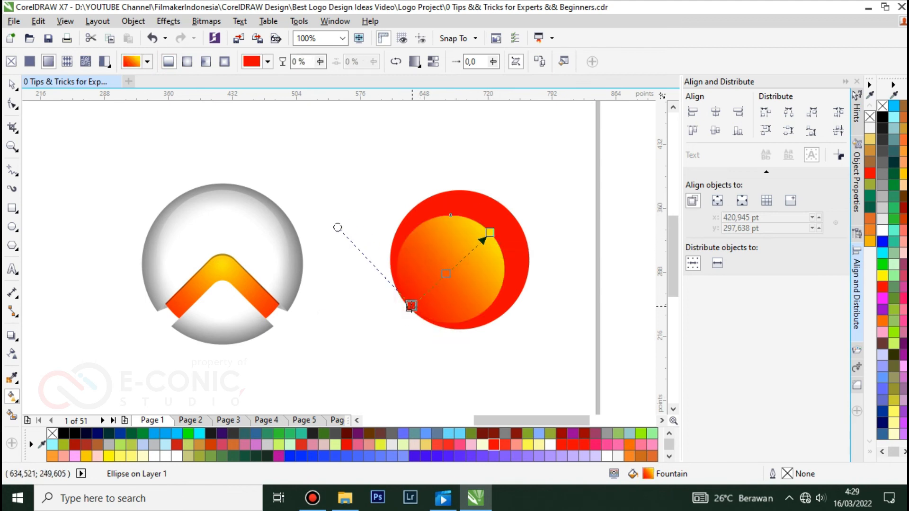
pyautogui.click(466, 197)
pyautogui.click(12, 85)
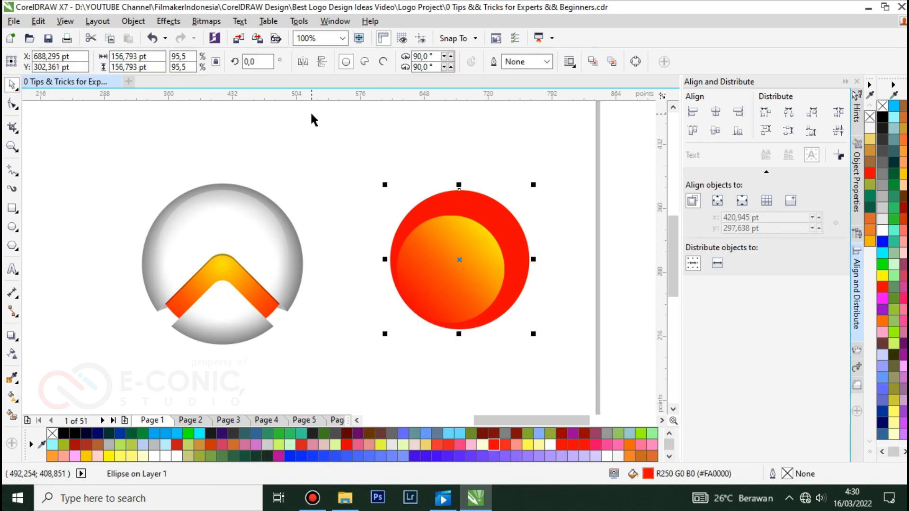
# Group the red and gradient circles, shrink them to about 42 pt and place them below the chevron
pyautogui.moveTo(311, 114); pyautogui.dragTo(569, 353)
pyautogui.moveTo(533, 185); pyautogui.dragTo(217, 315)
pyautogui.click(584, 66)
pyautogui.press('F4')
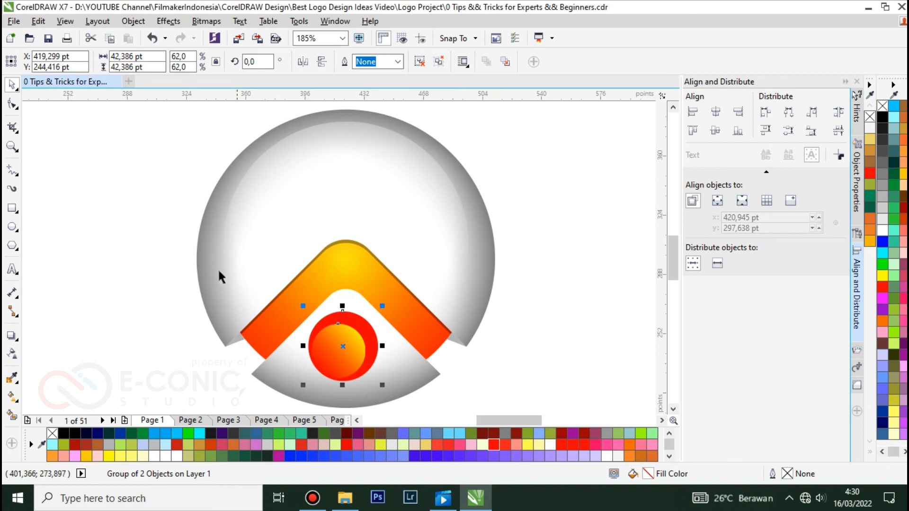
# Reduce the grouped circles to about 19.5 pt and centre them horizontally on the large grey circle
pyautogui.click(136, 269)
pyautogui.click(353, 342)
pyautogui.moveTo(302, 385); pyautogui.dragTo(340, 348)
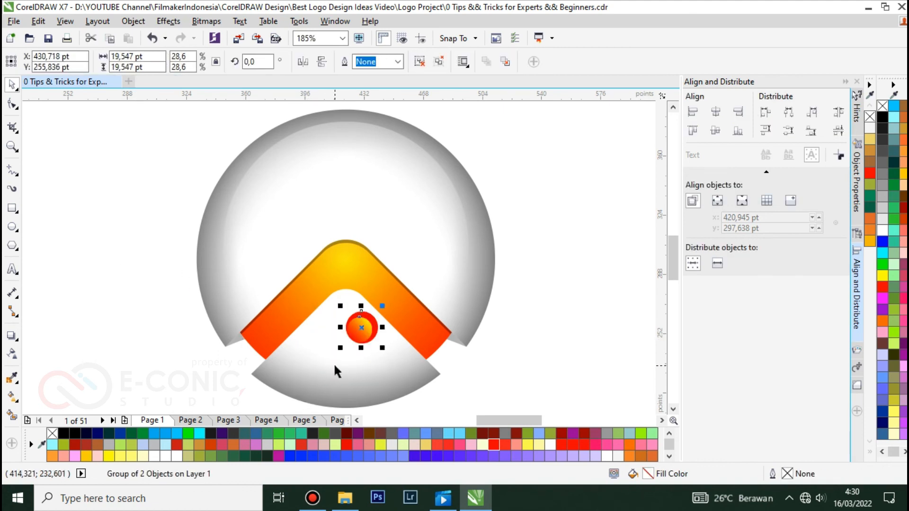
pyautogui.keyDown('shift'); pyautogui.click(316, 378); pyautogui.keyUp('shift')
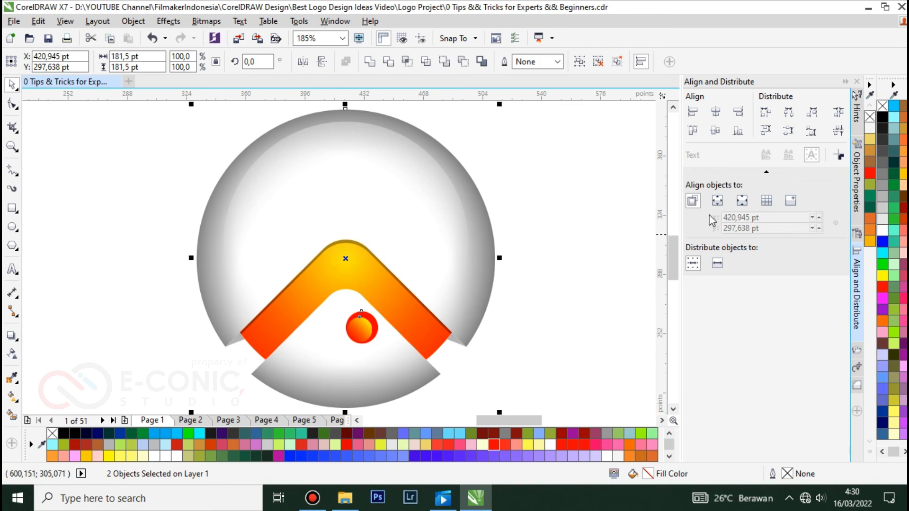
pyautogui.click(716, 111)
pyautogui.click(577, 239)
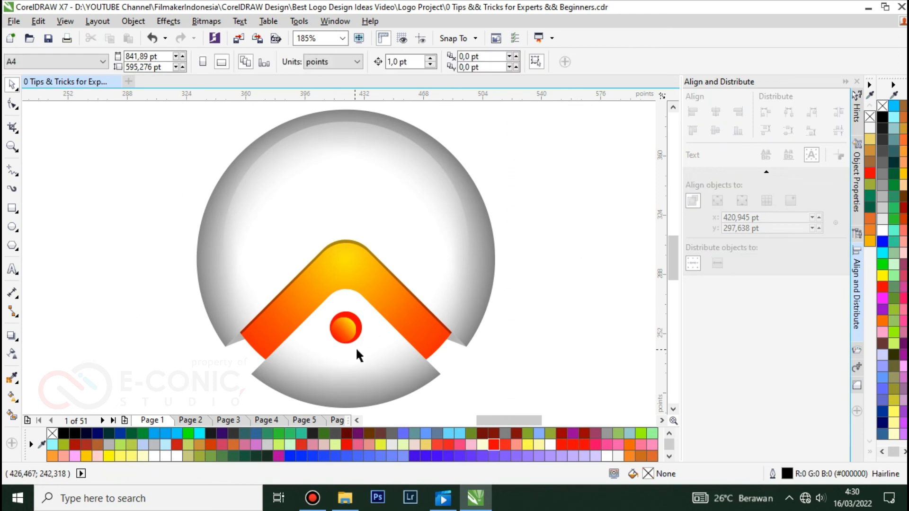
# Ungroup the two small circles below the chevron
pyautogui.scroll(3, 357, 355)
pyautogui.click(341, 323)
pyautogui.click(439, 68)
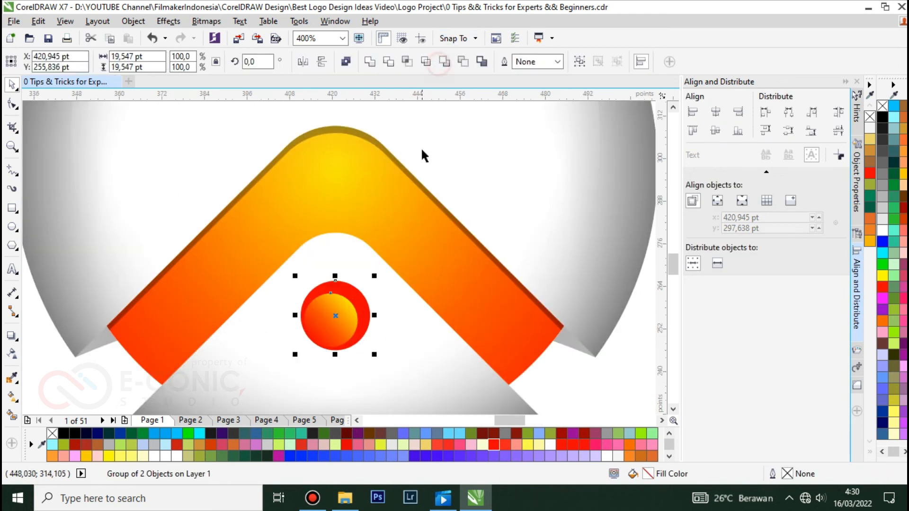
pyautogui.click(542, 385)
# Try several orange and red fills on the outer small circle and settle on orange #FE5400
pyautogui.click(367, 308)
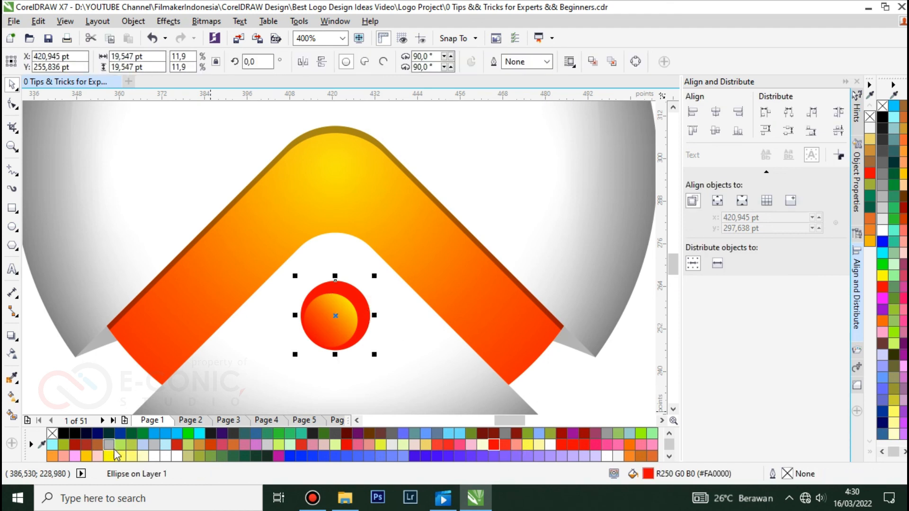
pyautogui.click(870, 219)
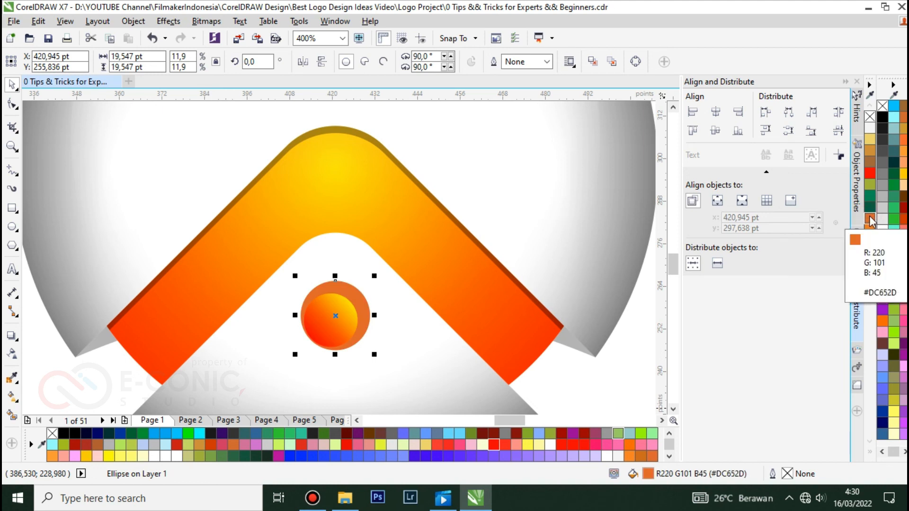
pyautogui.click(882, 287)
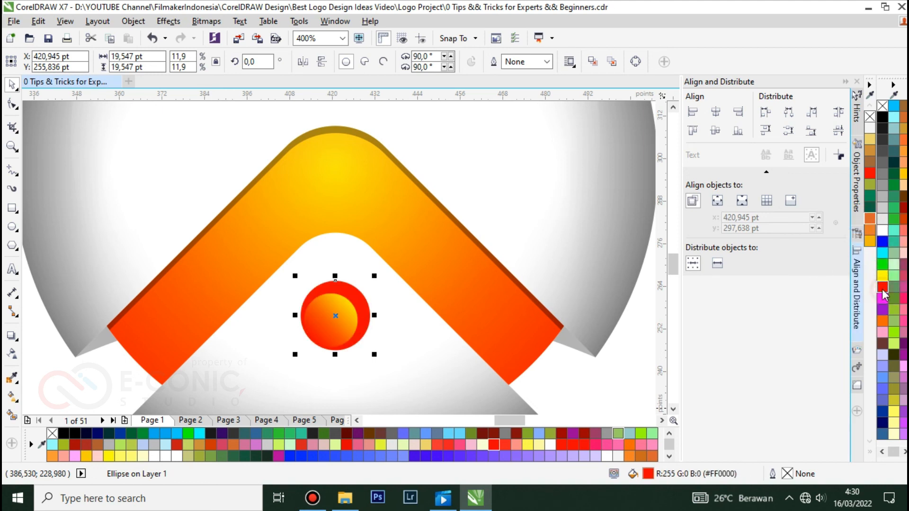
pyautogui.click(883, 292)
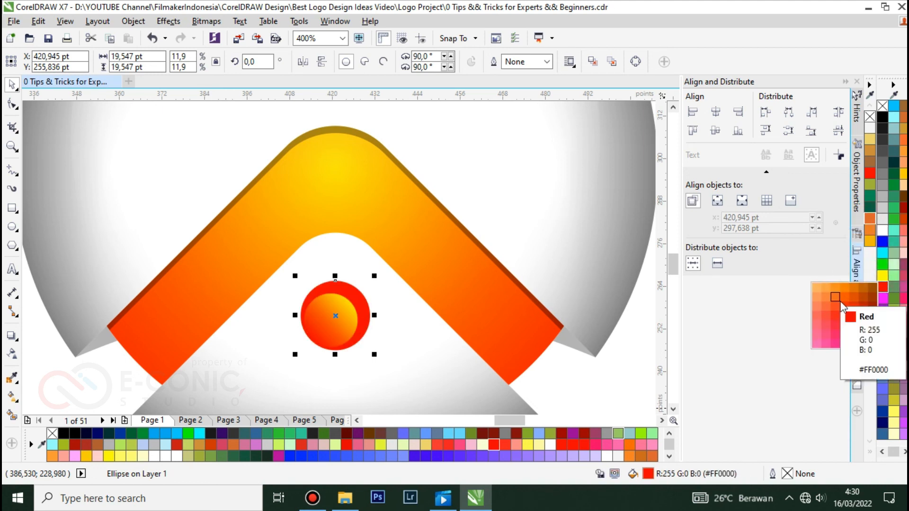
pyautogui.click(839, 300)
pyautogui.click(882, 288)
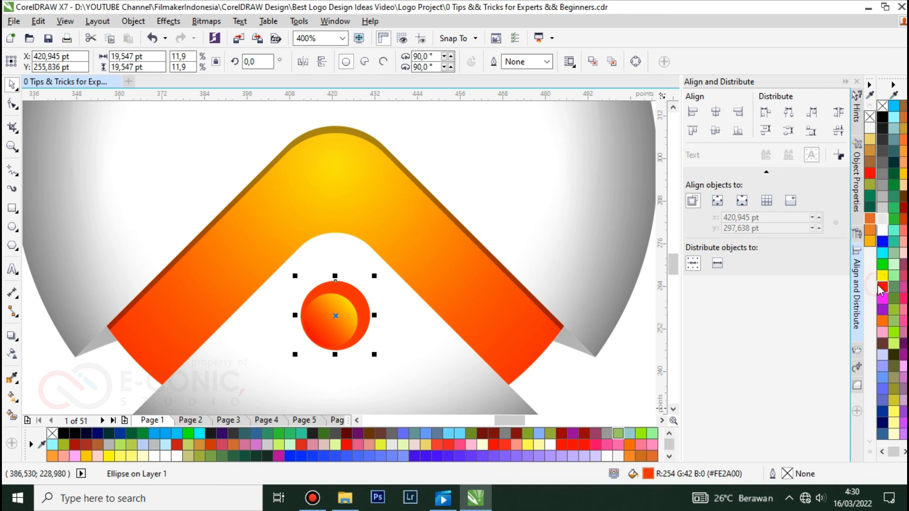
pyautogui.click(844, 298)
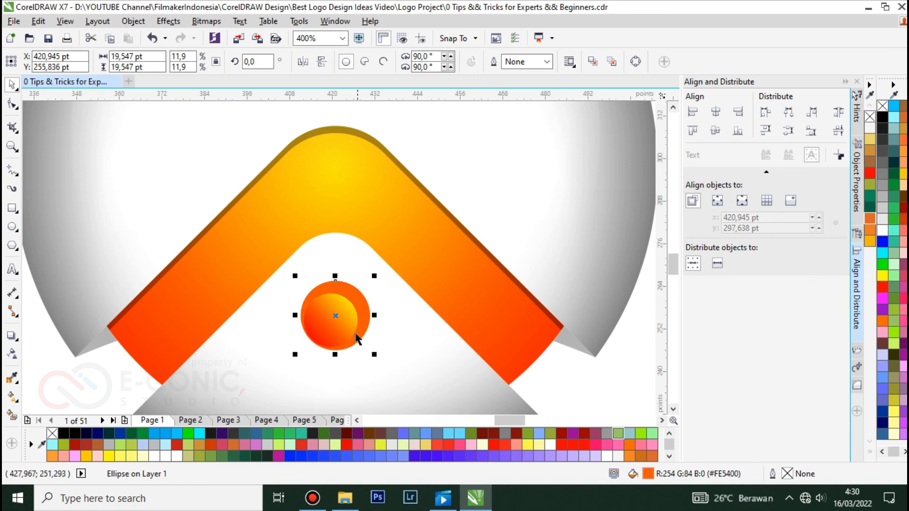
# Change the red start colour of the small inner circle's gradient fill to orange
pyautogui.click(328, 330)
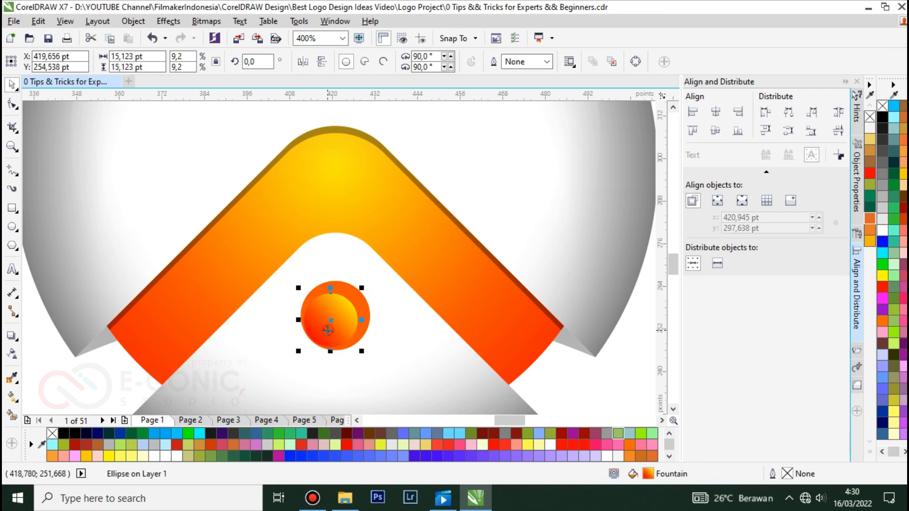
pyautogui.click(12, 396)
pyautogui.click(311, 339)
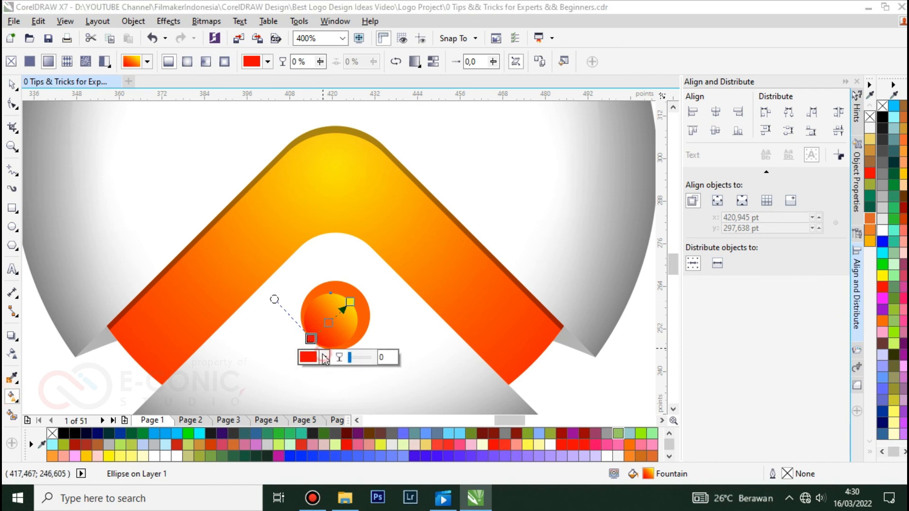
pyautogui.click(324, 357)
pyautogui.moveTo(393, 323); pyautogui.dragTo(392, 321)
pyautogui.click(587, 379)
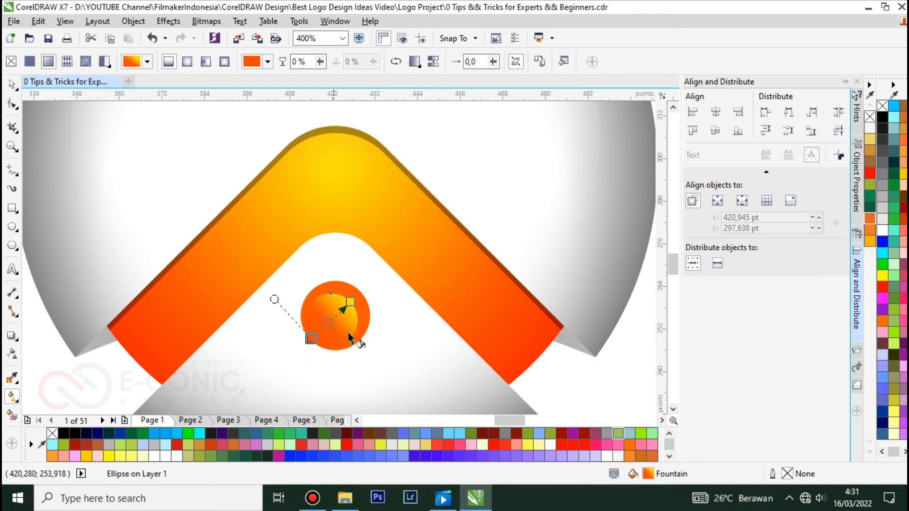
# Extend the yellow end of the small inner circle's gradient outward to the upper right, just past the circle's edge
pyautogui.click(350, 301)
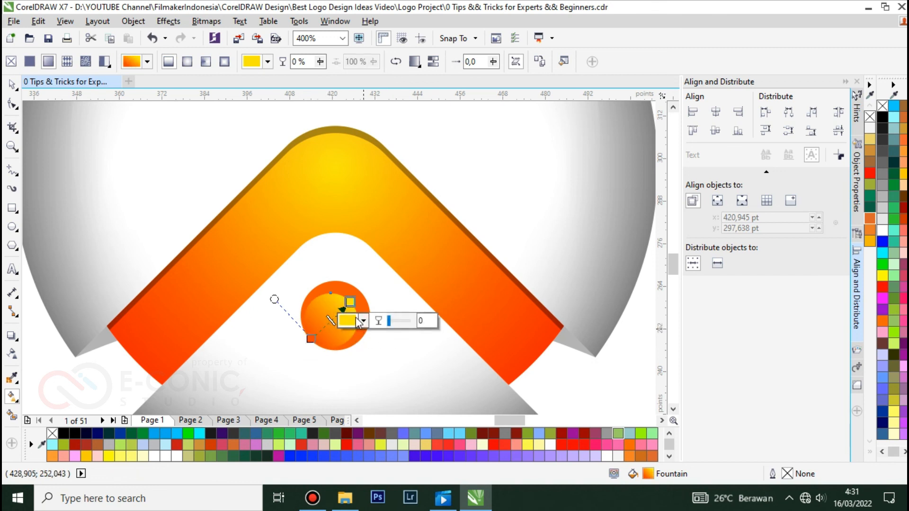
pyautogui.moveTo(350, 301); pyautogui.dragTo(362, 294)
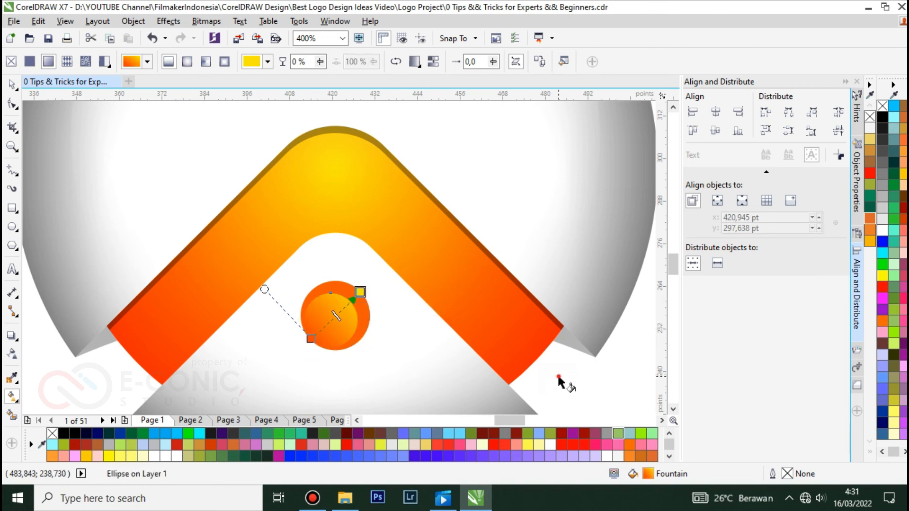
pyautogui.press('Escape')
# Group the two small orange circles below the chevron
pyautogui.scroll(-2, 300, 317)
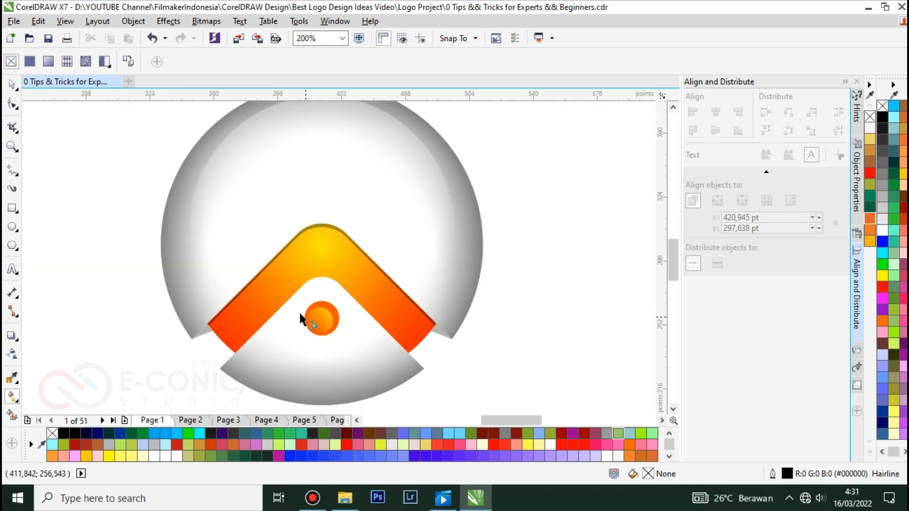
pyautogui.click(11, 85)
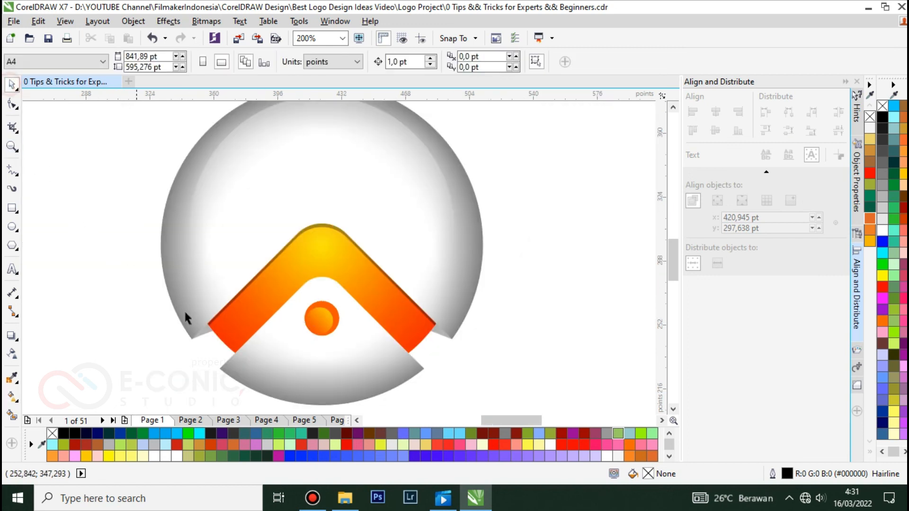
pyautogui.click(329, 325)
pyautogui.moveTo(116, 286); pyautogui.dragTo(360, 383)
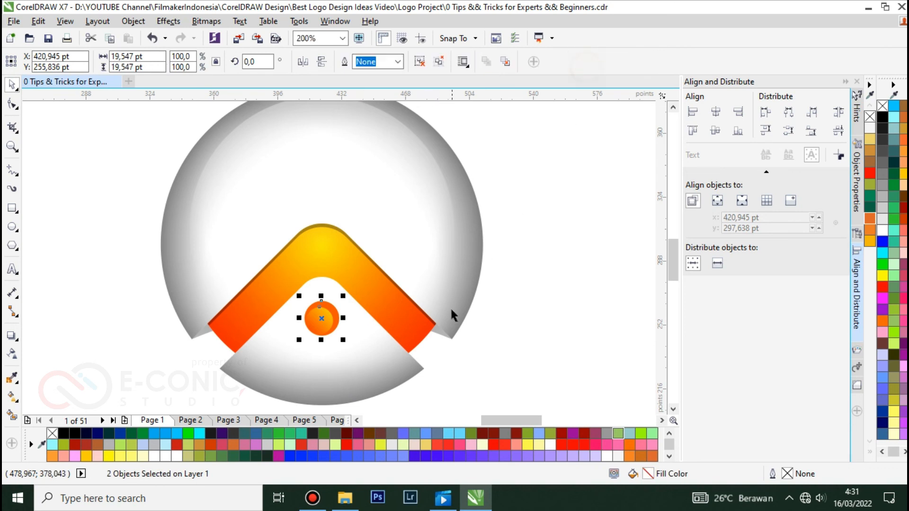
pyautogui.hotkey('ctrl', 'g')
pyautogui.click(361, 383)
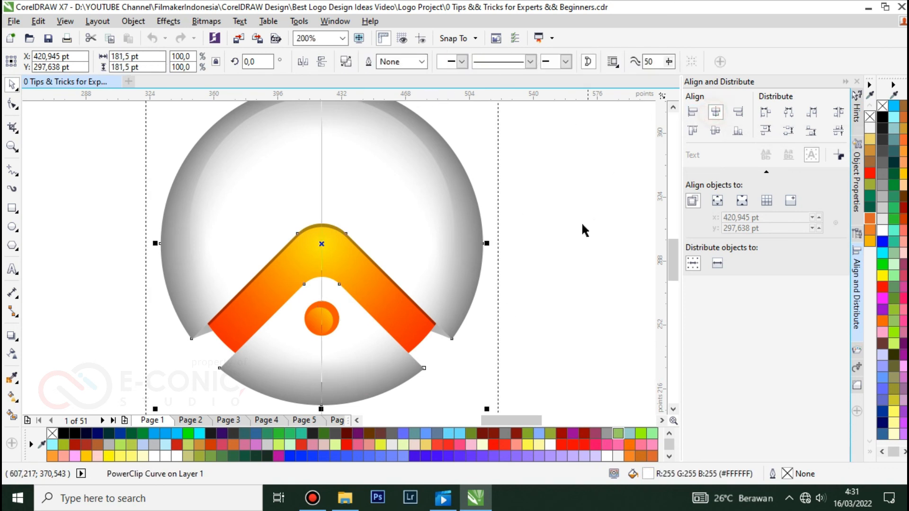
pyautogui.click(549, 263)
# Move the grouped orange ball straight up towards the chevron, to a Y position of 261.373 pt
pyautogui.click(321, 318)
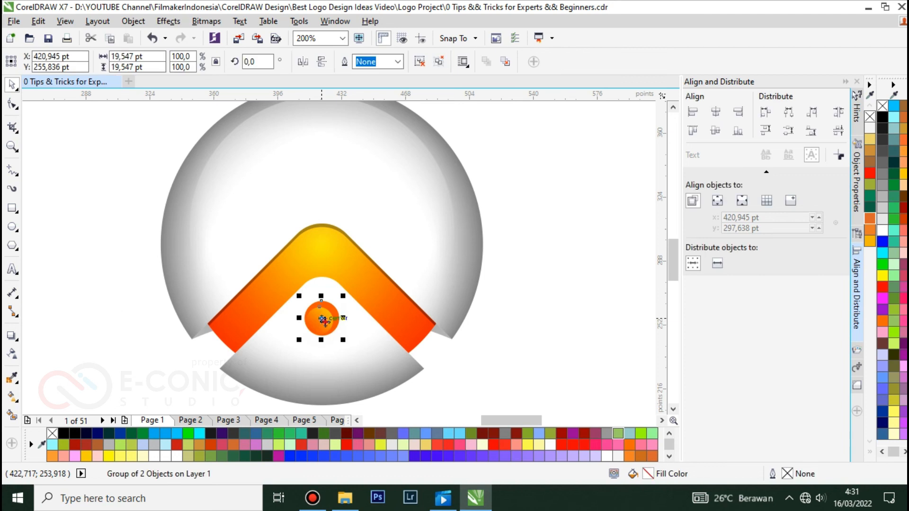
pyautogui.moveTo(322, 318); pyautogui.dragTo(325, 312)
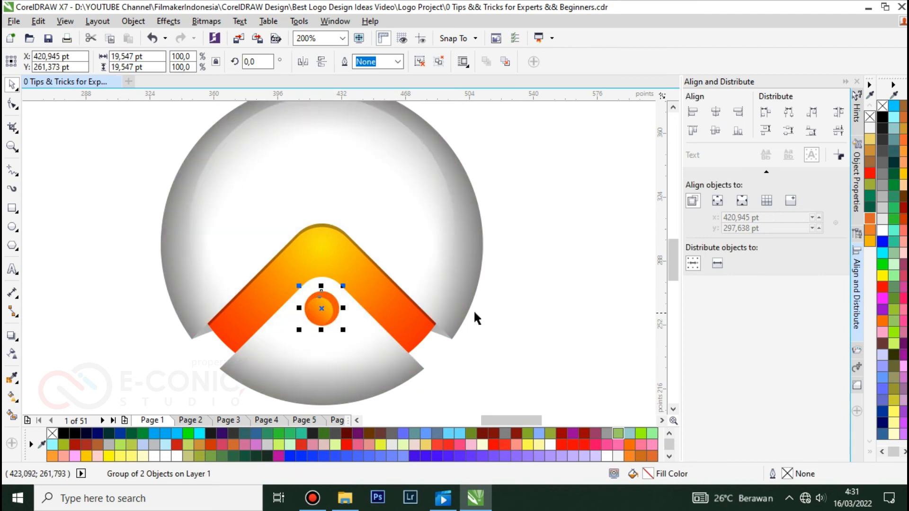
pyautogui.click(553, 285)
# Zoom to the whole logo to inspect the finished design
pyautogui.scroll(-1, 544, 270)
pyautogui.moveTo(256, 137); pyautogui.dragTo(575, 404)
pyautogui.hotkey('shift', 'F2')
pyautogui.click(602, 372)
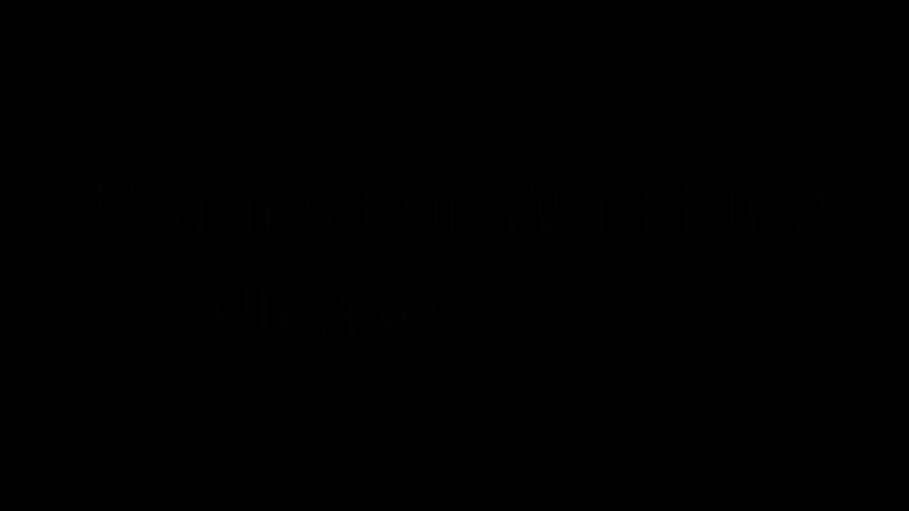